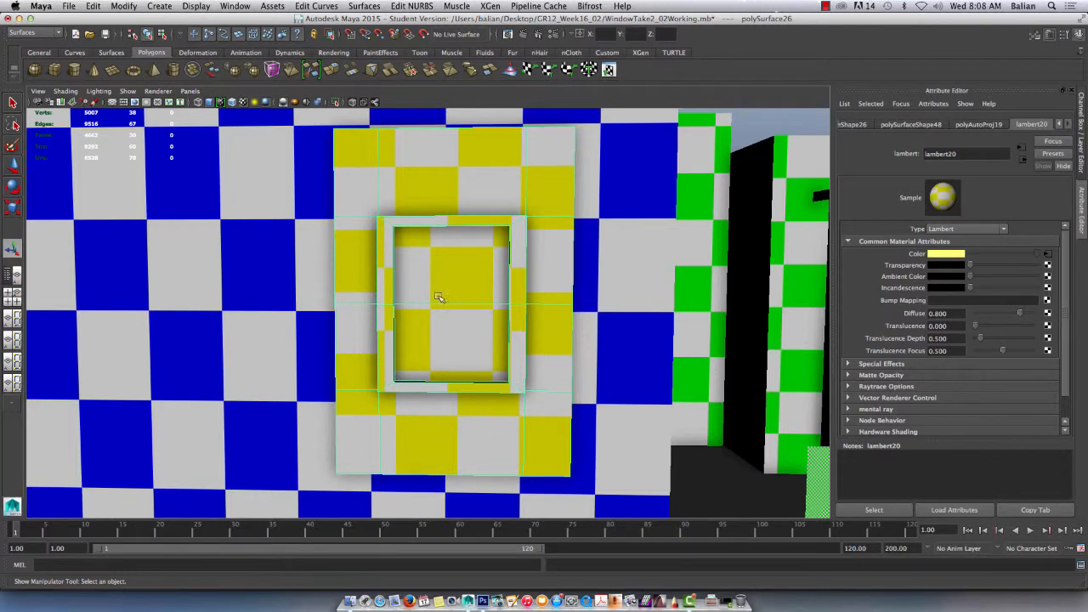
# Step: Examine the yellow-checkered window section from several angles and in relation to the surrounding building facade
pyautogui.scroll(-10, 438, 296)
pyautogui.scroll(8, 436, 285)
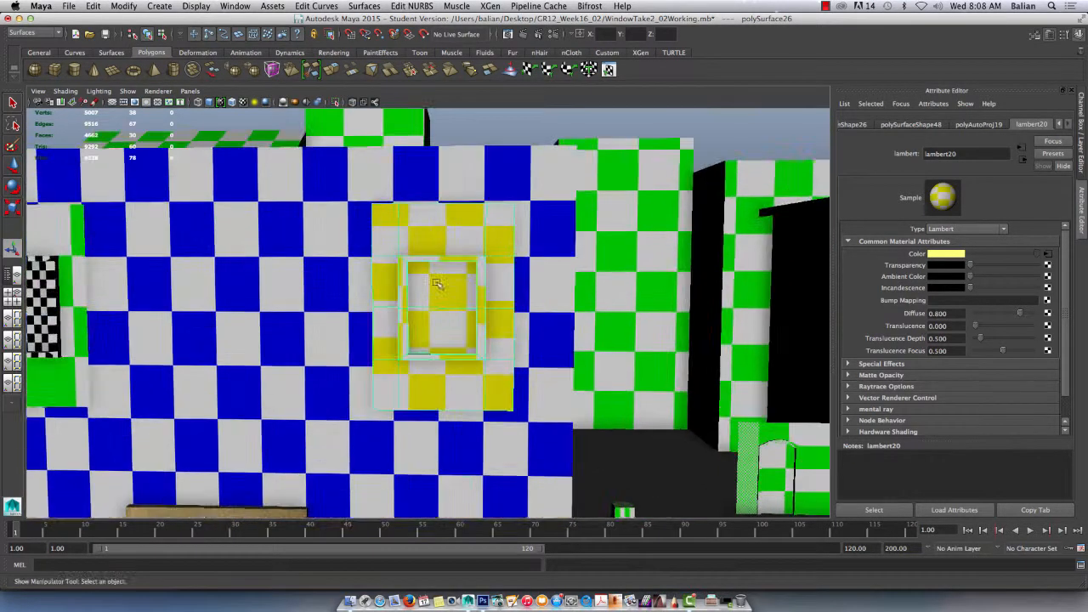
pyautogui.keyDown('alt'); pyautogui.moveTo(437, 283); pyautogui.dragTo(486, 211, button='middle'); pyautogui.keyUp('alt')
pyautogui.keyDown('alt'); pyautogui.moveTo(501, 248); pyautogui.dragTo(380, 257); pyautogui.keyUp('alt')
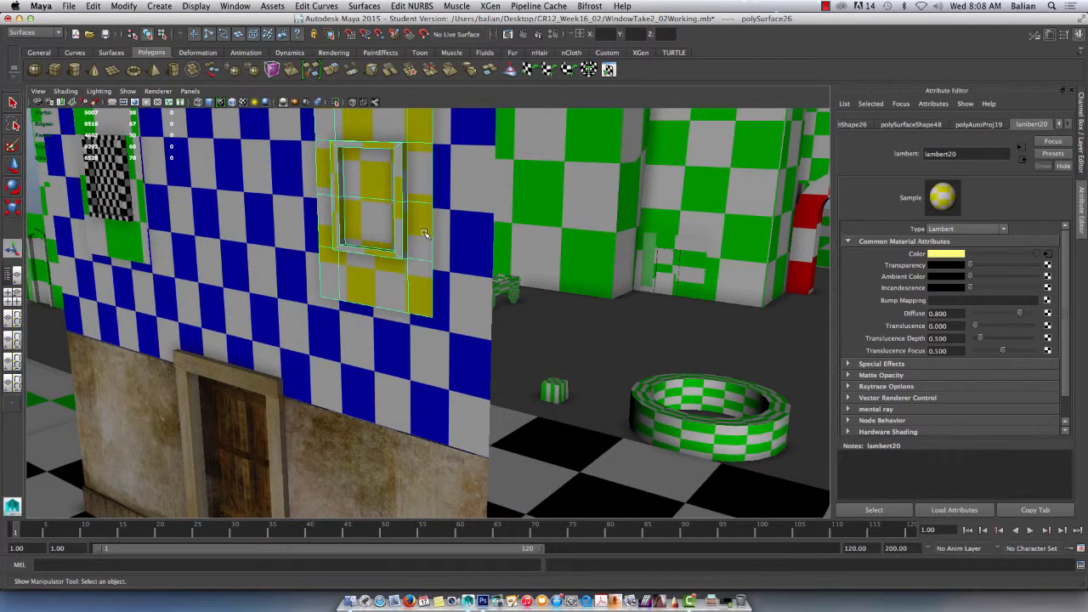
pyautogui.scroll(-6, 411, 219)
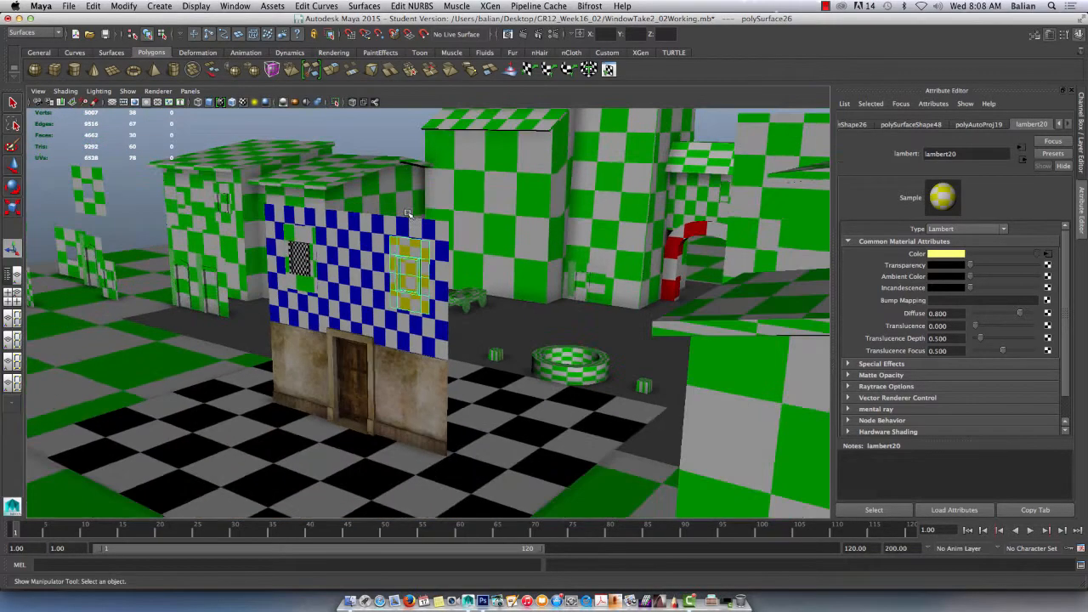
pyautogui.scroll(8, 407, 212)
pyautogui.moveTo(394, 204)
pyautogui.keyDown('alt'); pyautogui.mouseDown()
pyautogui.moveTo(420, 204)
pyautogui.moveTo(407, 191)
pyautogui.mouseUp(); pyautogui.keyUp('alt')
pyautogui.scroll(-3, 407, 191)
pyautogui.keyDown('alt'); pyautogui.moveTo(572, 155); pyautogui.dragTo(437, 190, button='middle'); pyautogui.keyUp('alt')
pyautogui.scroll(8, 408, 189)
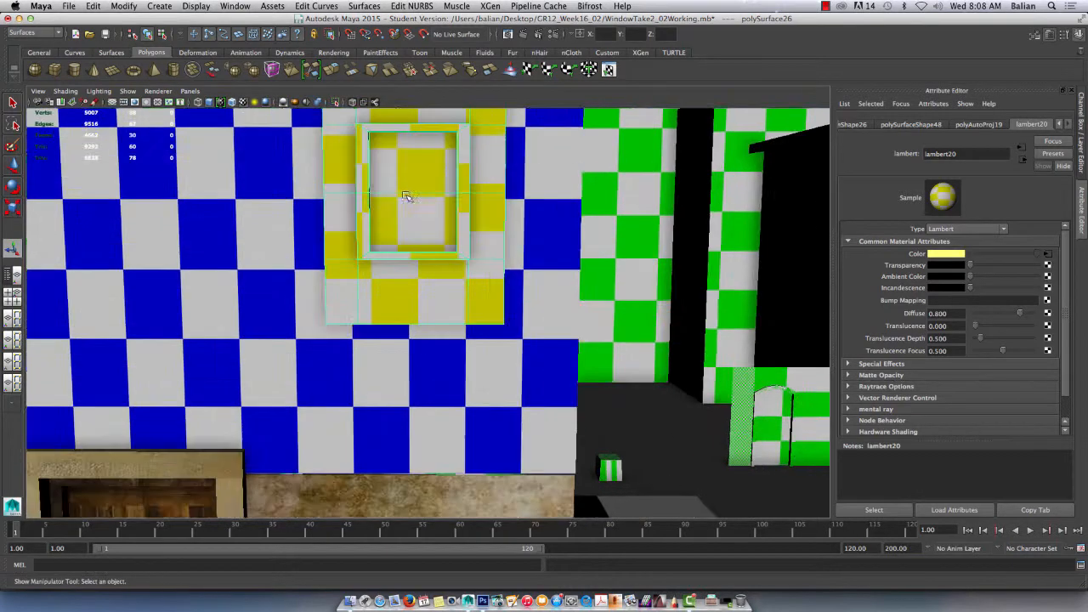
pyautogui.keyDown('alt'); pyautogui.moveTo(406, 187); pyautogui.dragTo(416, 231); pyautogui.keyUp('alt')
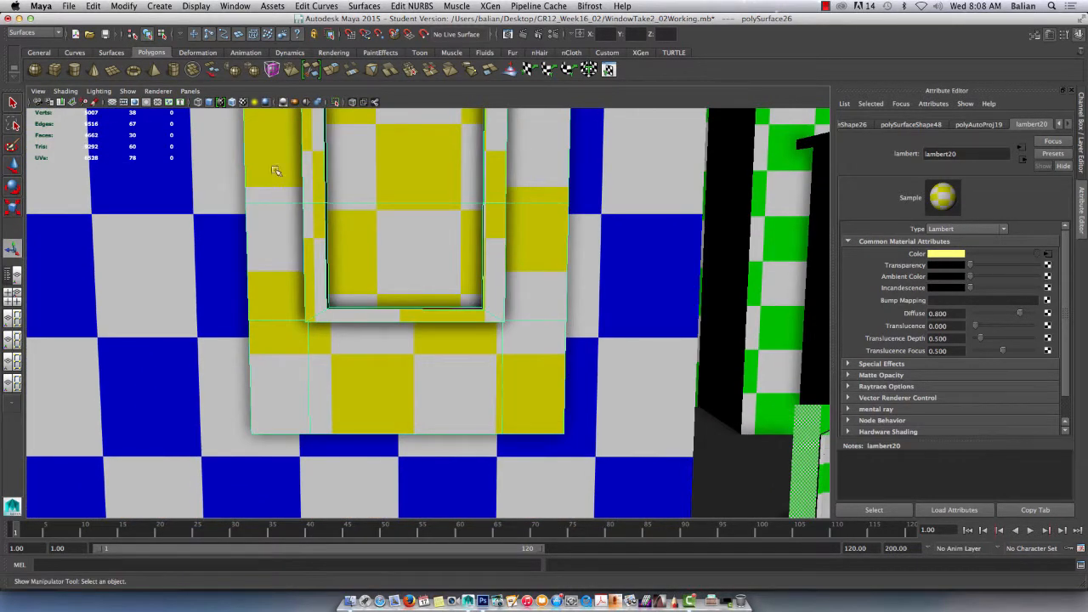
pyautogui.keyDown('alt'); pyautogui.moveTo(330, 175); pyautogui.dragTo(344, 215); pyautogui.keyUp('alt')
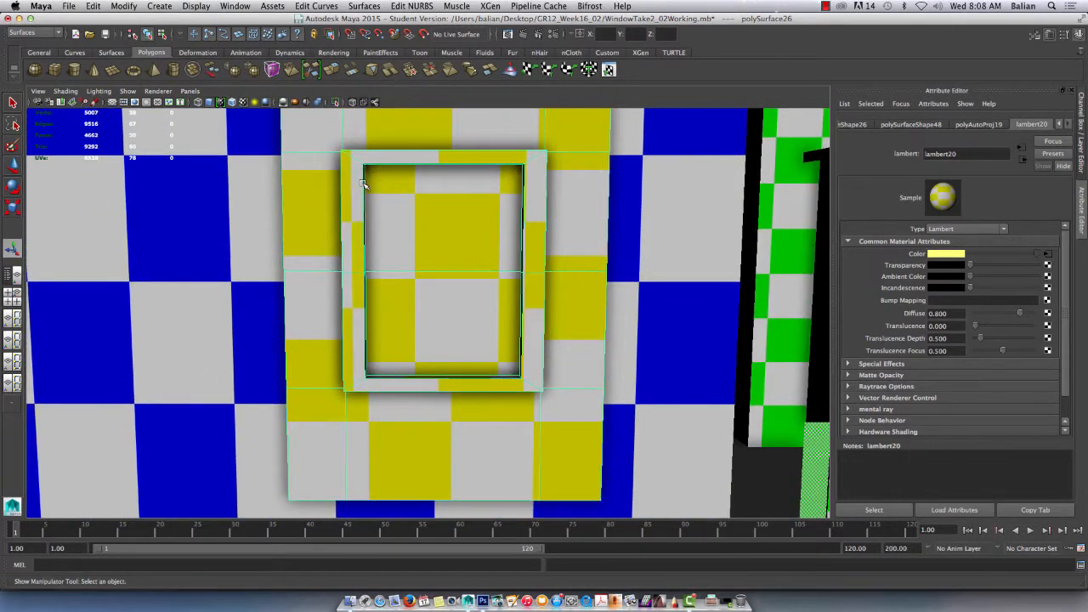
# Step: Thicken the window frame by raising the vertex row along its top edge slightly and lowering the row along its bottom edge
pyautogui.moveTo(407, 157); pyautogui.dragTo(355, 156, button='right')
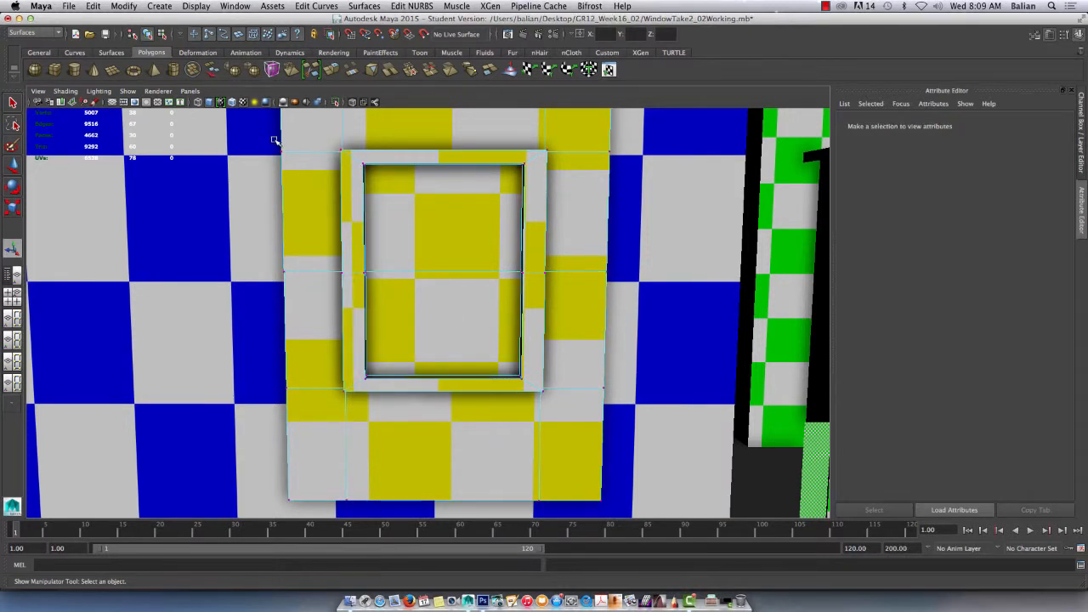
pyautogui.moveTo(269, 139); pyautogui.dragTo(621, 160)
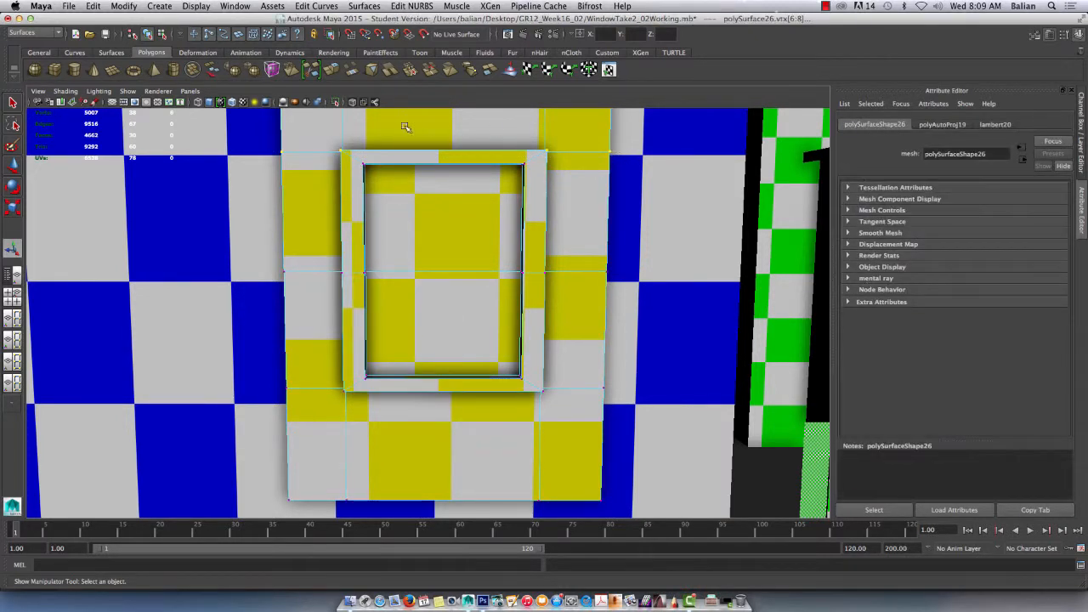
pyautogui.press('w')
pyautogui.moveTo(447, 126); pyautogui.dragTo(443, 115)
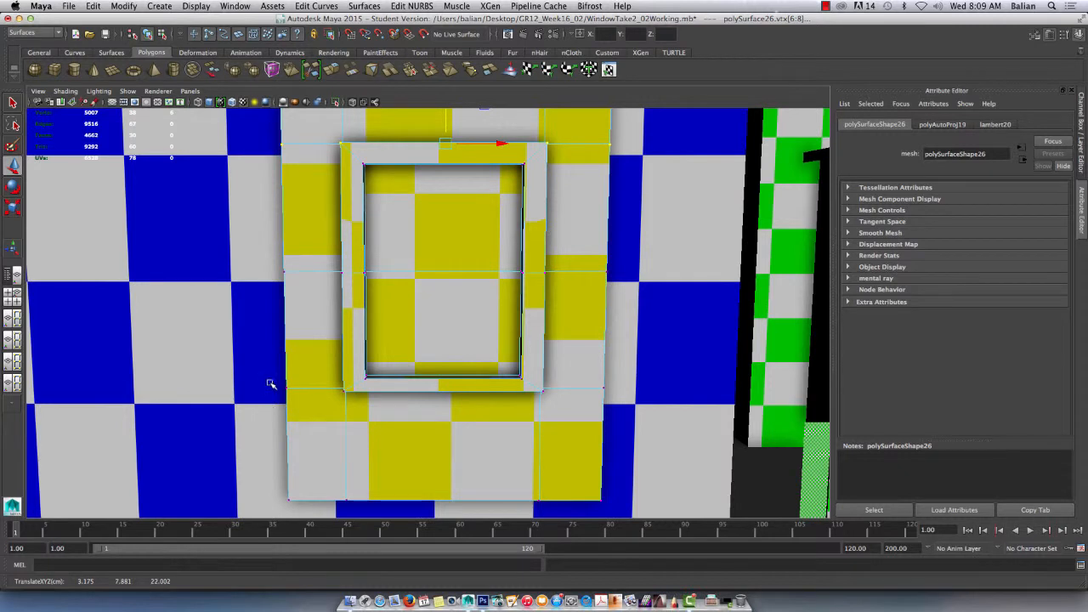
pyautogui.moveTo(272, 384); pyautogui.dragTo(633, 415)
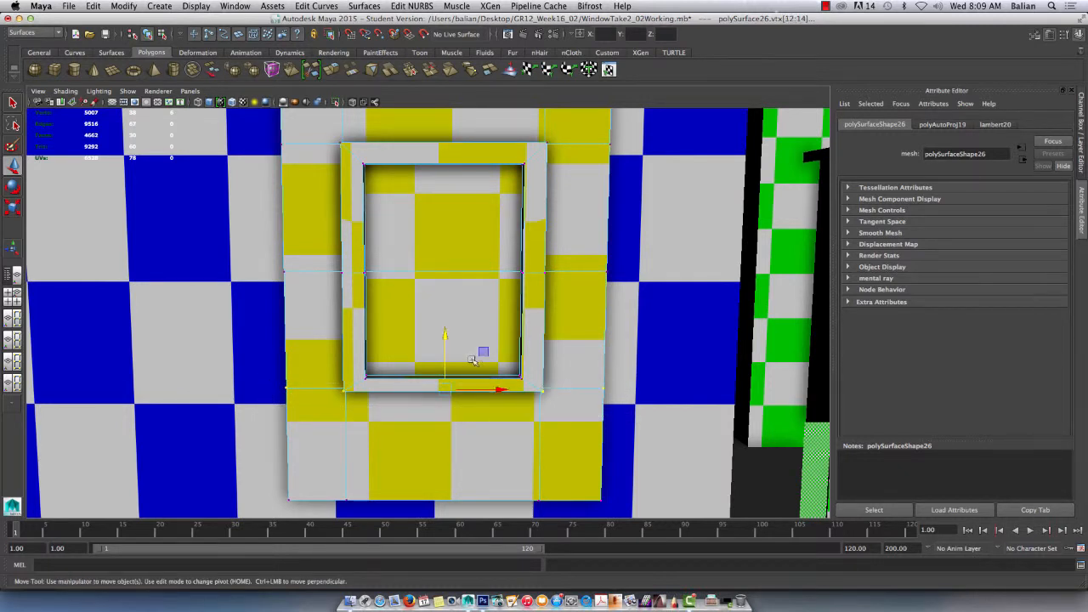
pyautogui.moveTo(443, 341); pyautogui.dragTo(440, 345)
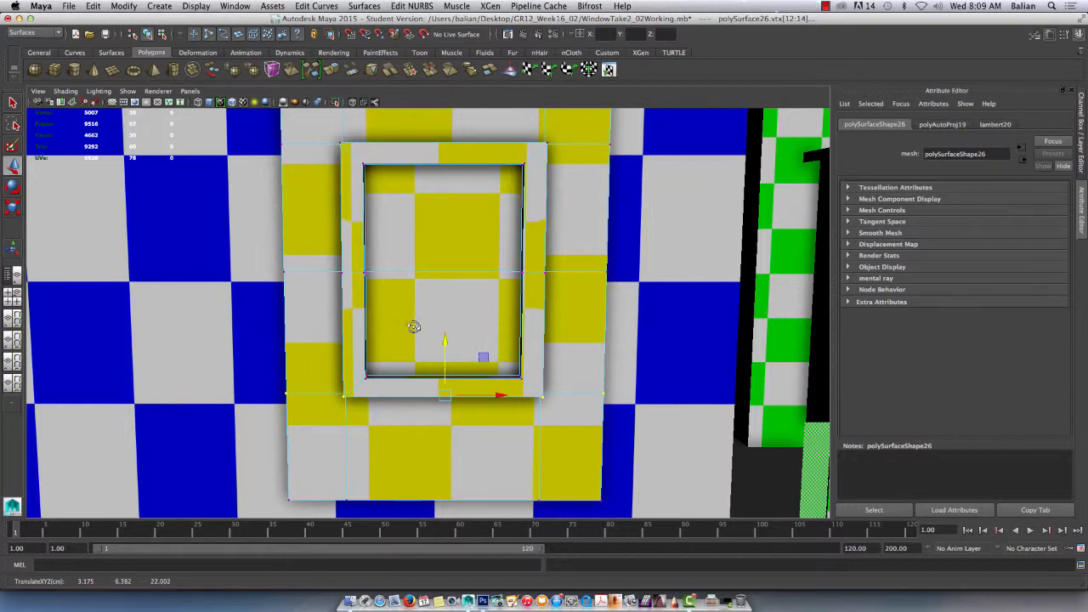
pyautogui.moveTo(413, 327)
pyautogui.keyDown('alt'); pyautogui.mouseDown()
pyautogui.moveTo(378, 321)
pyautogui.moveTo(408, 329)
pyautogui.mouseUp(); pyautogui.keyUp('alt')
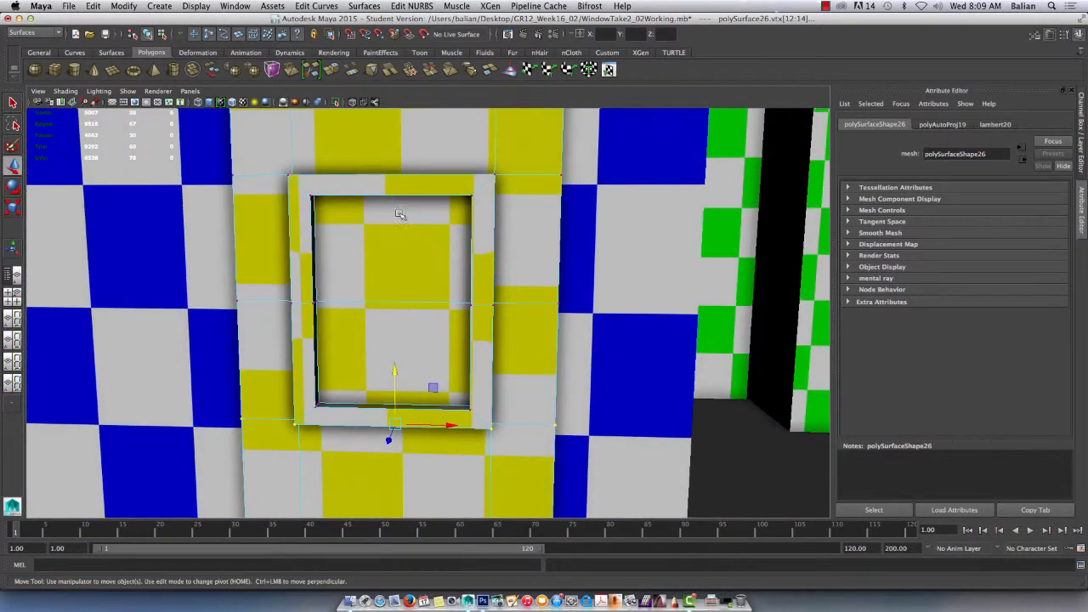
pyautogui.moveTo(394, 187); pyautogui.dragTo(427, 182, button='right')
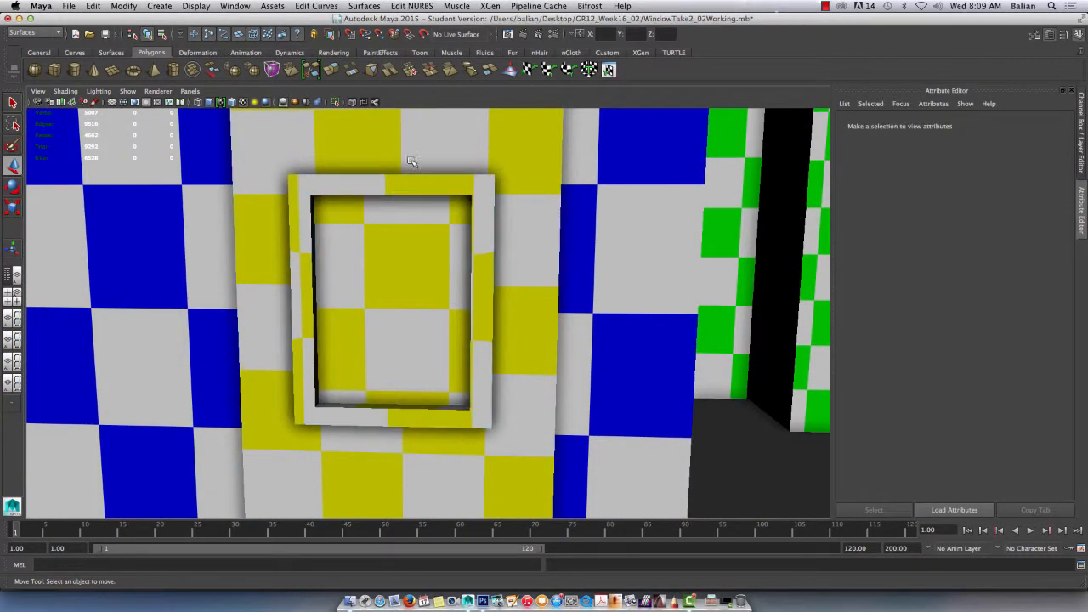
pyautogui.click(409, 157)
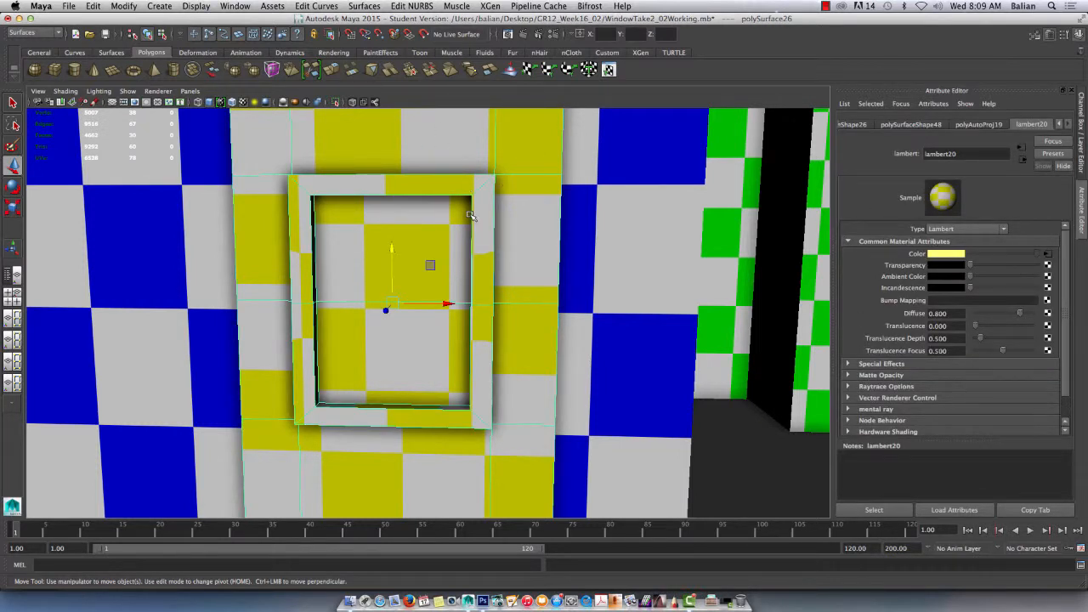
# Step: Extract all the flat wall faces surrounding the window frame into a separate mesh
pyautogui.scroll(-2, 472, 216)
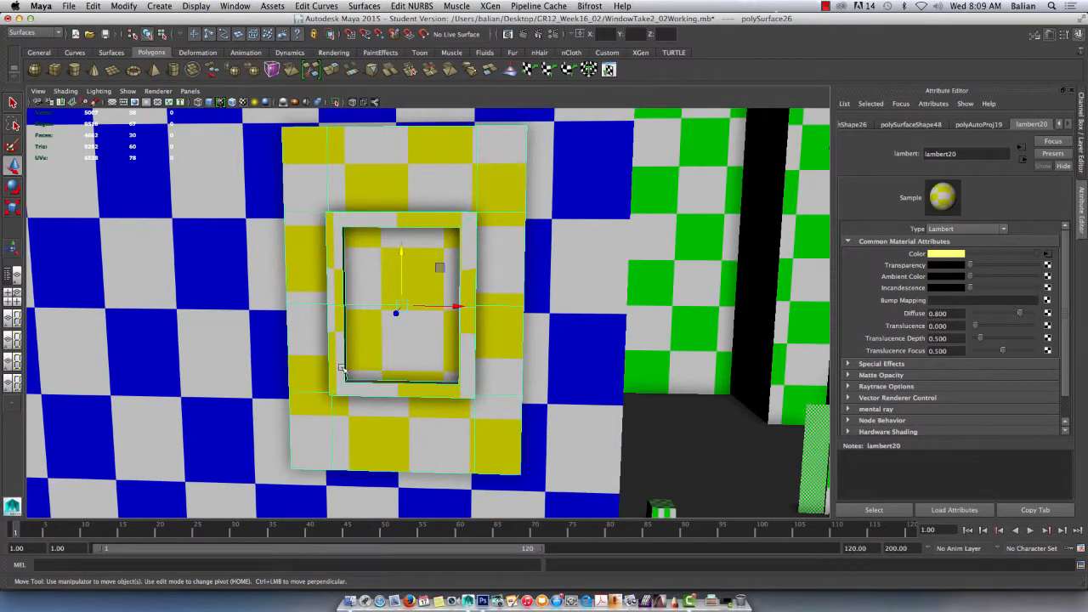
pyautogui.moveTo(381, 186); pyautogui.dragTo(379, 214, button='right')
pyautogui.click(373, 186)
pyautogui.keyDown('shift'); pyautogui.click(495, 173); pyautogui.keyUp('shift')
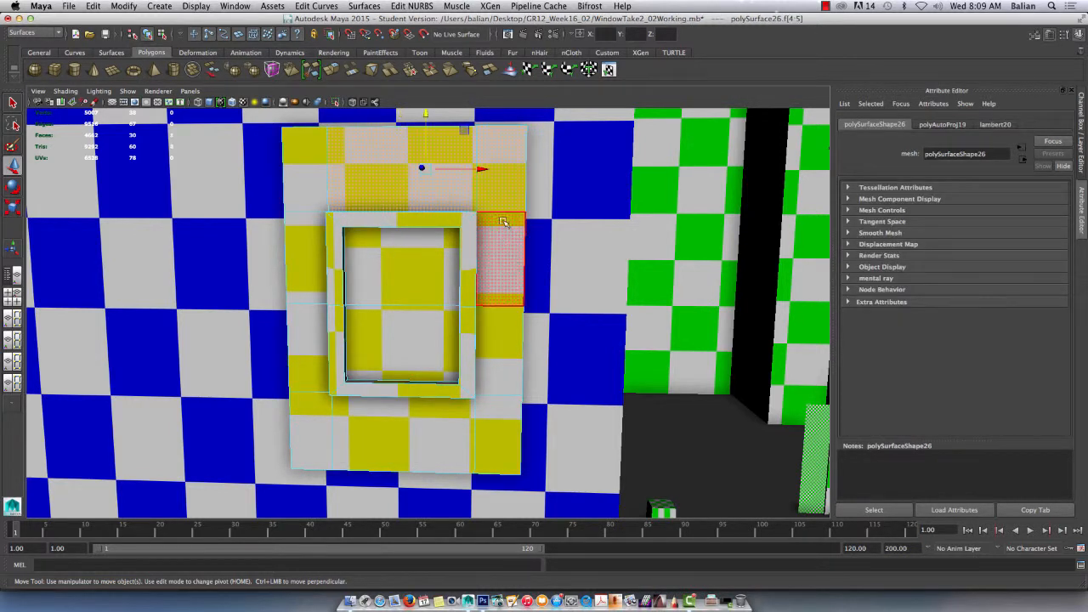
pyautogui.keyDown('shift'); pyautogui.click(502, 235); pyautogui.keyUp('shift')
pyautogui.keyDown('shift'); pyautogui.click(486, 359); pyautogui.keyUp('shift')
pyautogui.keyDown('shift'); pyautogui.click(478, 432); pyautogui.keyUp('shift')
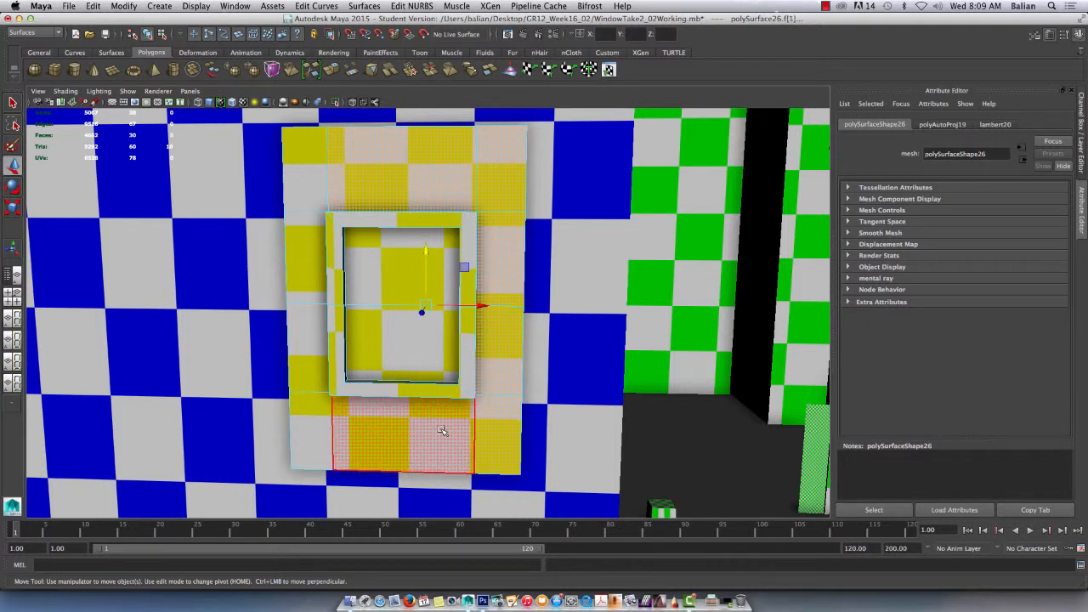
pyautogui.keyDown('shift'); pyautogui.click(442, 431); pyautogui.keyUp('shift')
pyautogui.keyDown('shift'); pyautogui.click(321, 431); pyautogui.keyUp('shift')
pyautogui.keyDown('shift'); pyautogui.click(314, 383); pyautogui.keyUp('shift')
pyautogui.keyDown('shift'); pyautogui.click(308, 238); pyautogui.keyUp('shift')
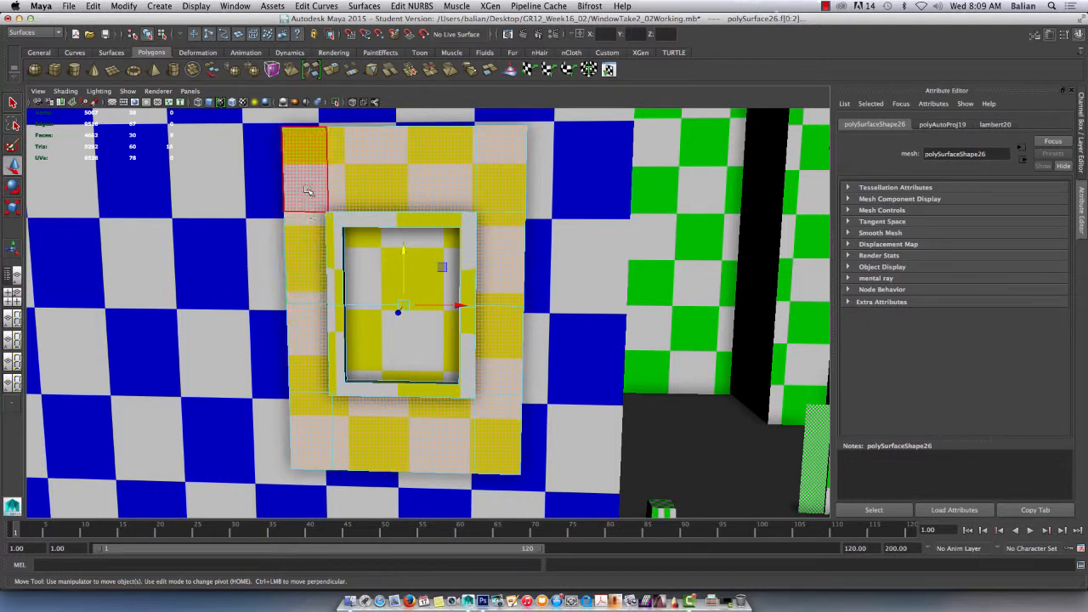
pyautogui.keyDown('shift'); pyautogui.click(310, 187); pyautogui.keyUp('shift')
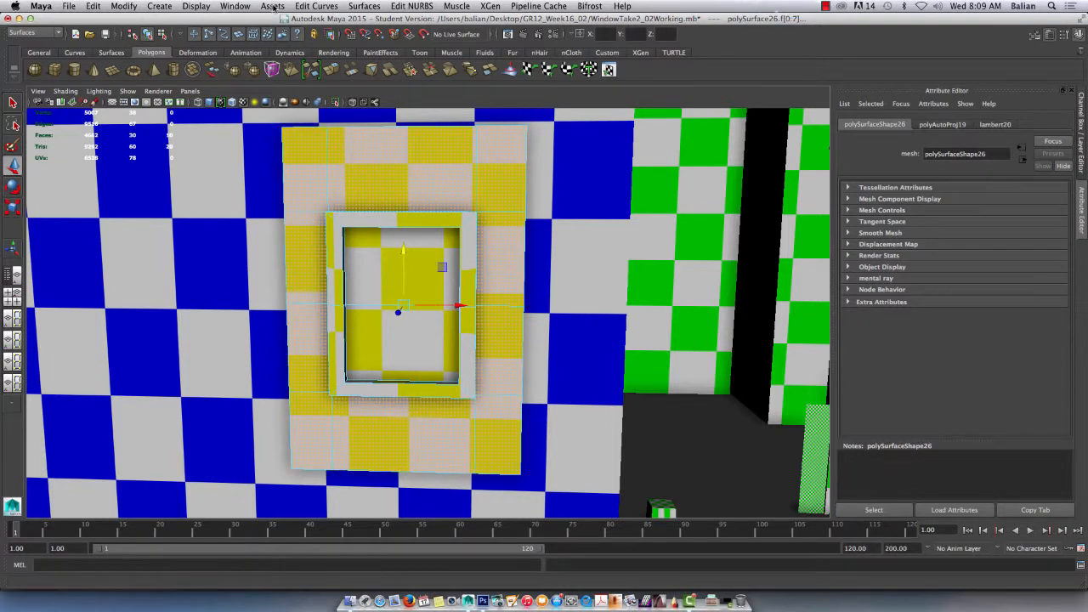
pyautogui.click(34, 32)
pyautogui.click(29, 51)
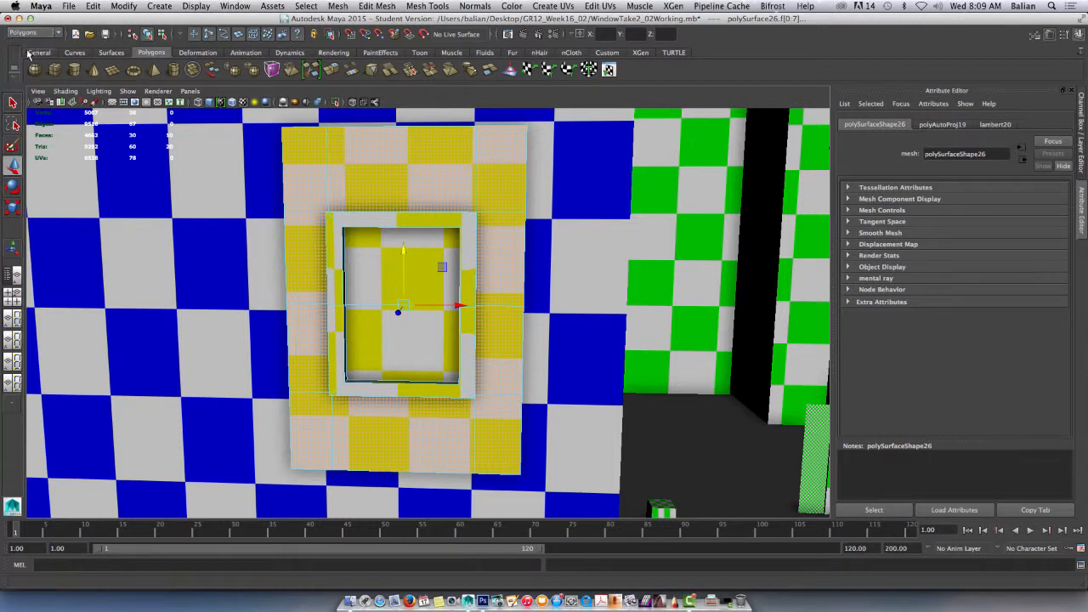
pyautogui.click(337, 7)
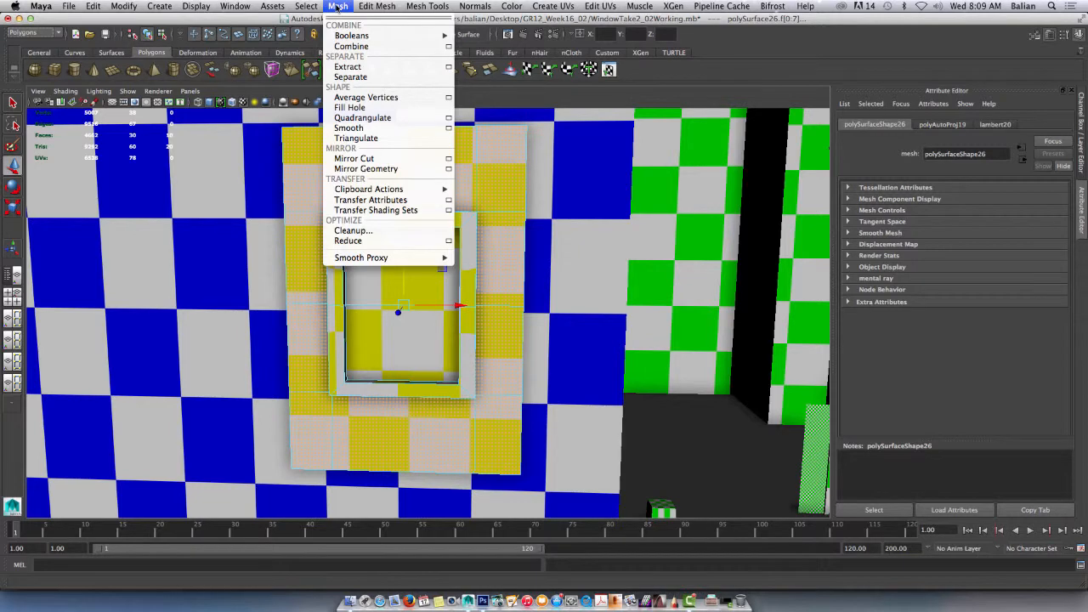
pyautogui.click(348, 68)
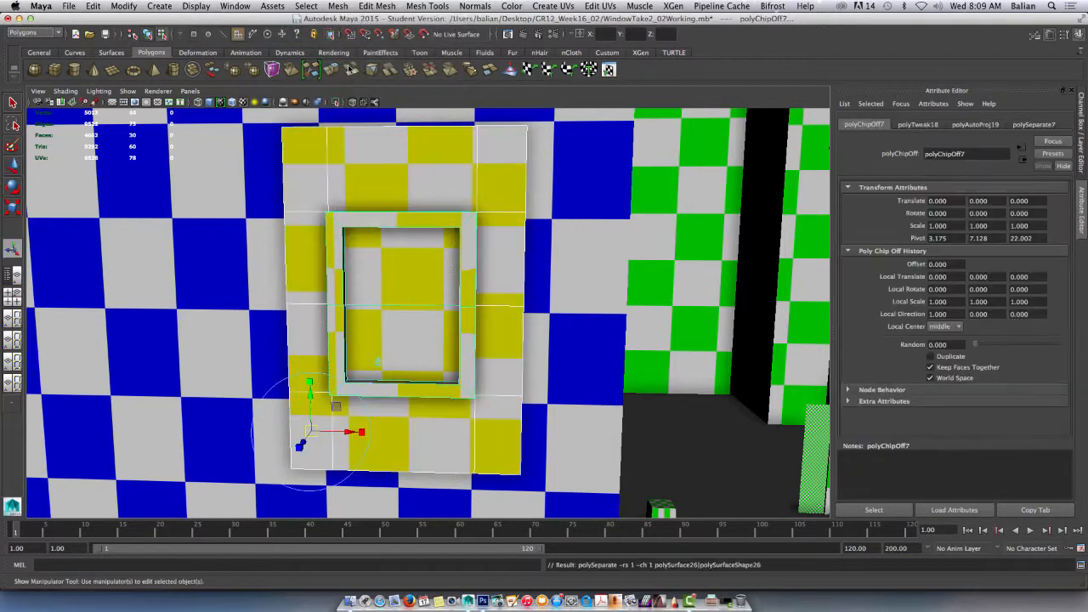
# Step: Delete the construction history of the separated window and wall meshes and center their pivots
pyautogui.click(93, 7)
pyautogui.moveTo(121, 138)
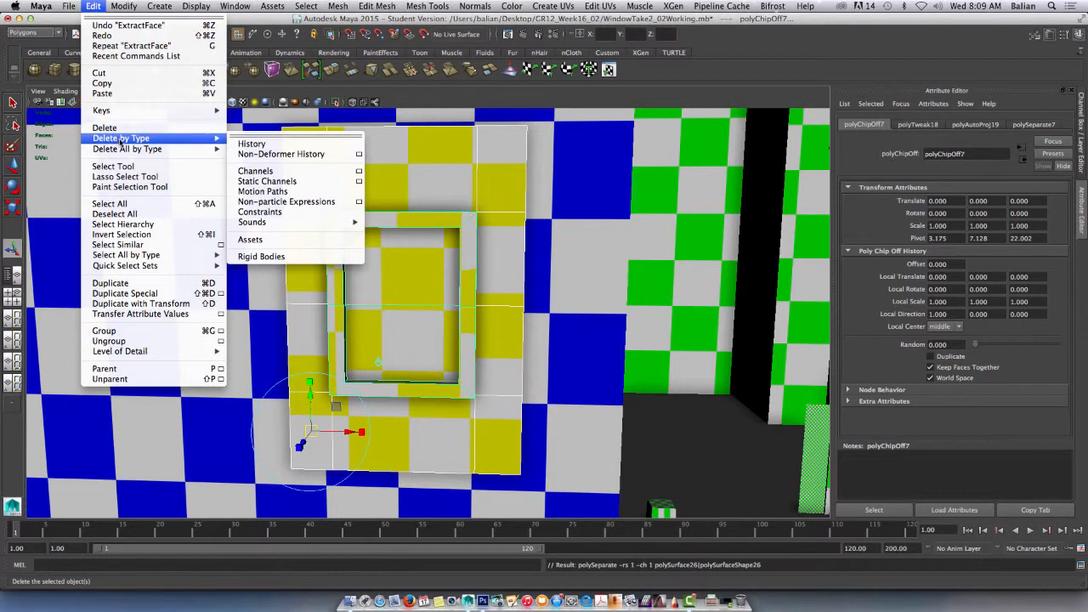
pyautogui.click(247, 144)
pyautogui.click(123, 6)
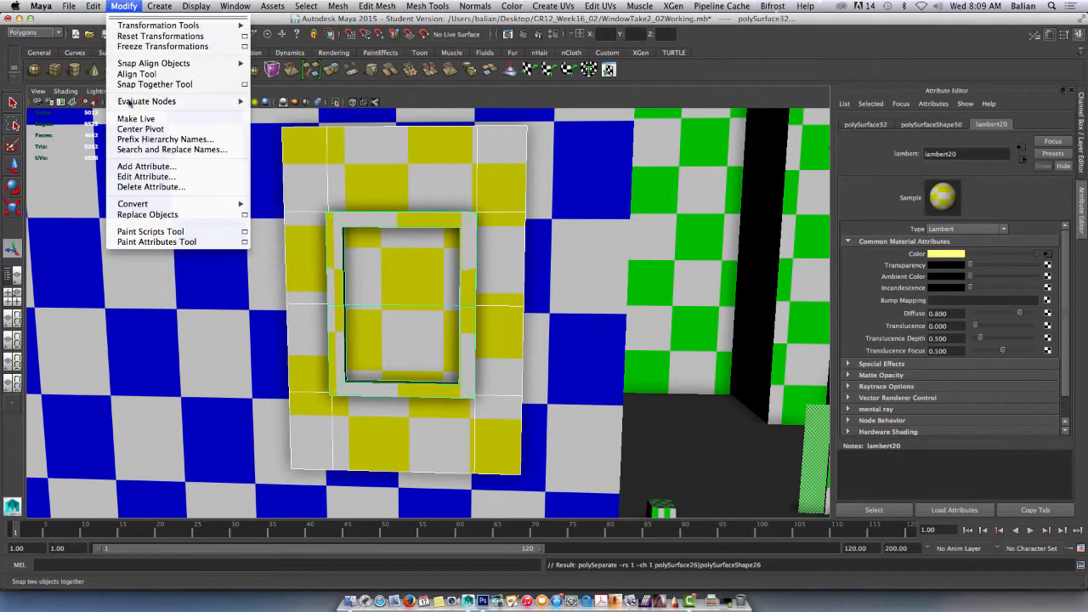
pyautogui.click(146, 128)
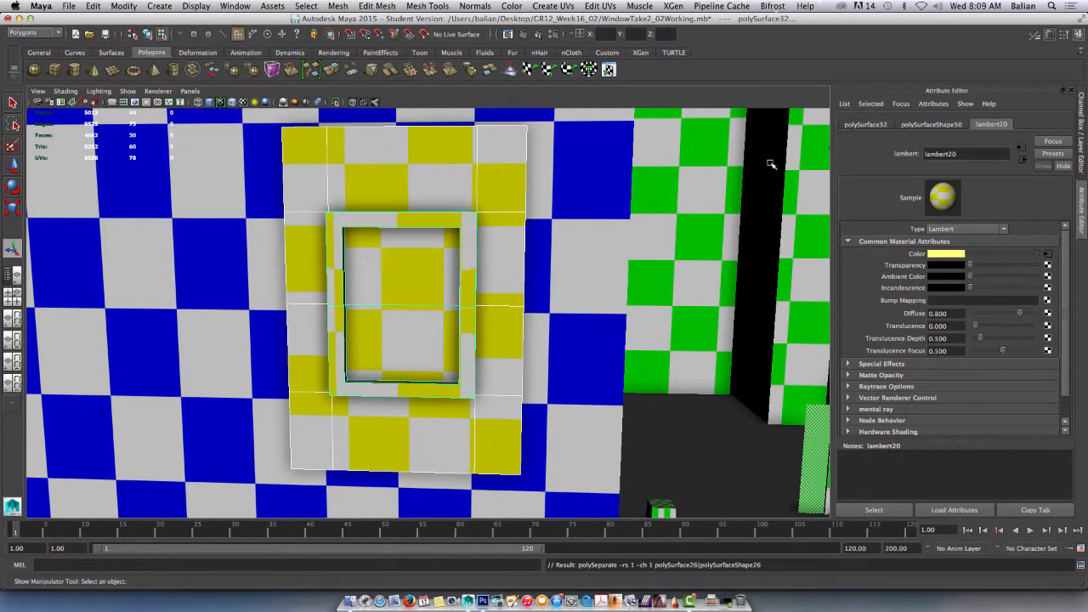
# Step: Rename the yellow checker Lambert material as WAll00
pyautogui.doubleClick(944, 156)
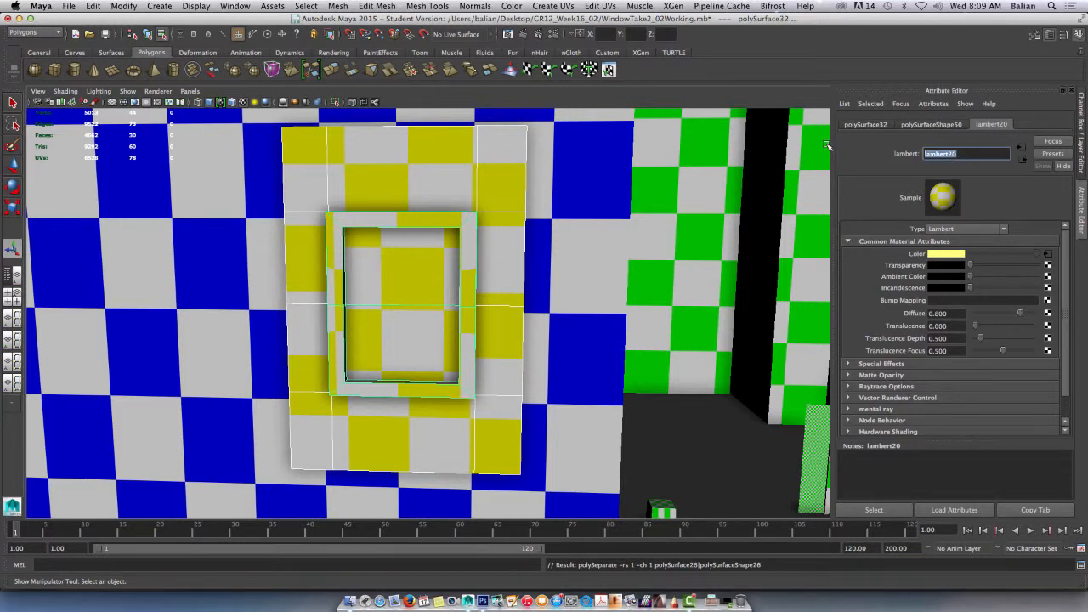
pyautogui.write('WAll00')
pyautogui.press('Return')
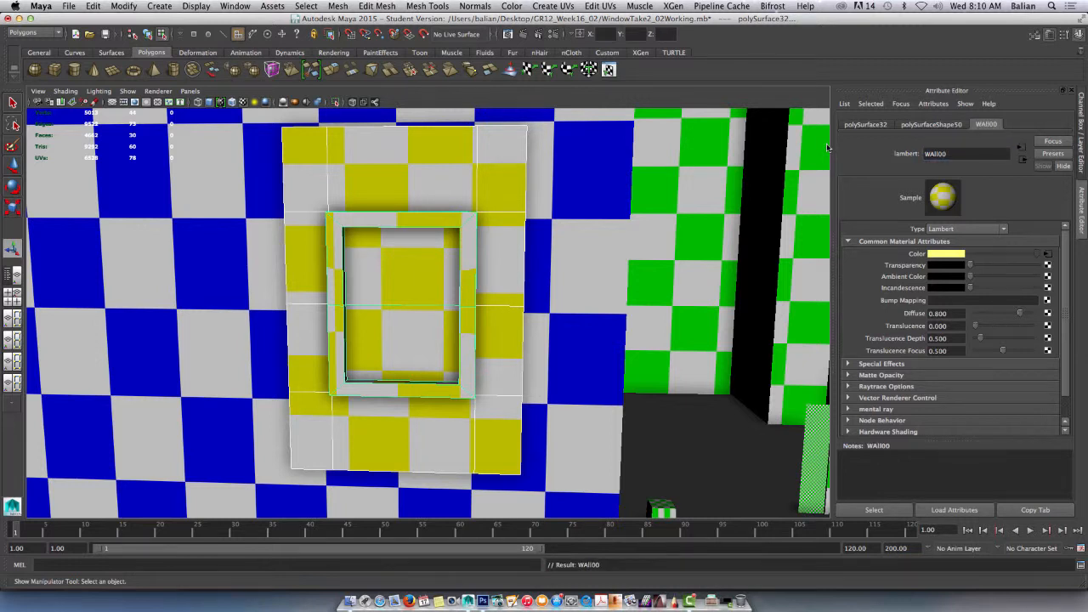
# Step: Select only the window frame mesh and display its UVs with the Persp/UV Texture Editor layout
pyautogui.moveTo(414, 218); pyautogui.dragTo(427, 231, button='right')
pyautogui.click(428, 229)
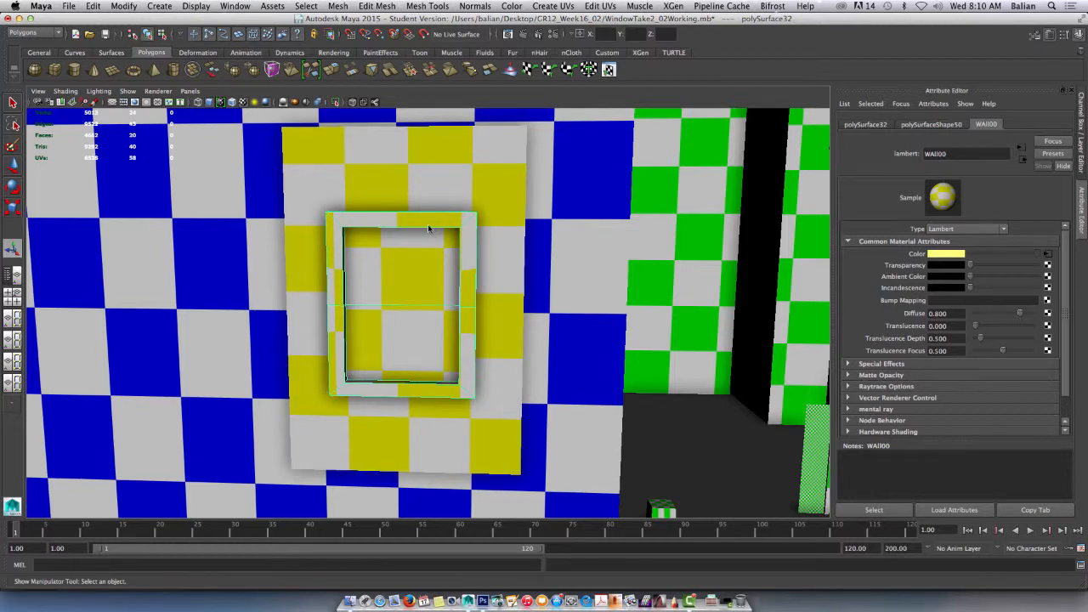
pyautogui.press('w')
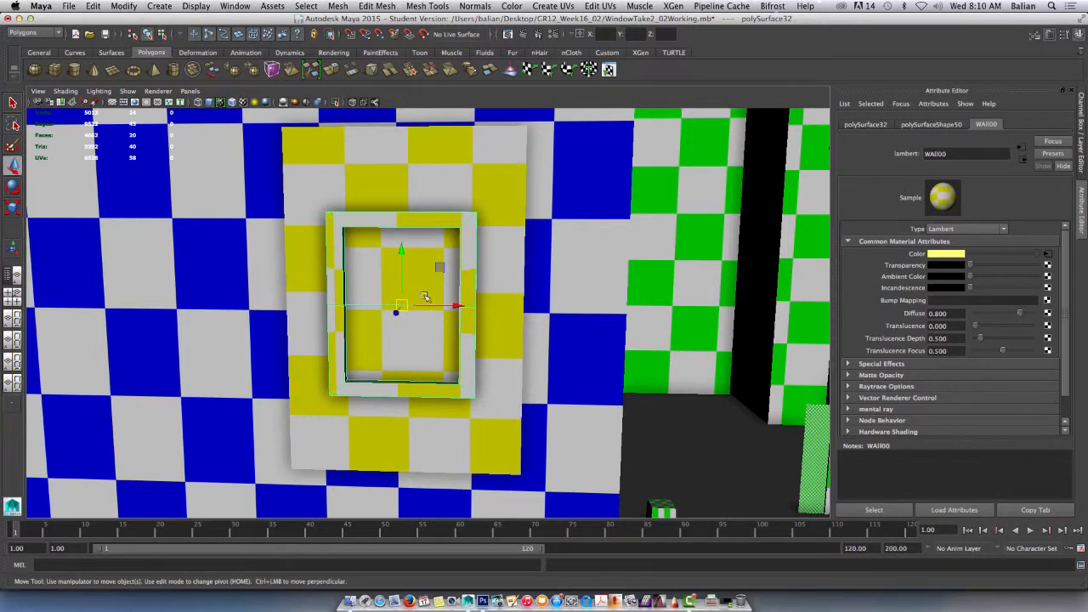
pyautogui.scroll(3, 416, 281)
pyautogui.scroll(-1, 417, 274)
pyautogui.keyDown('alt'); pyautogui.moveTo(408, 273); pyautogui.dragTo(153, 300); pyautogui.keyUp('alt')
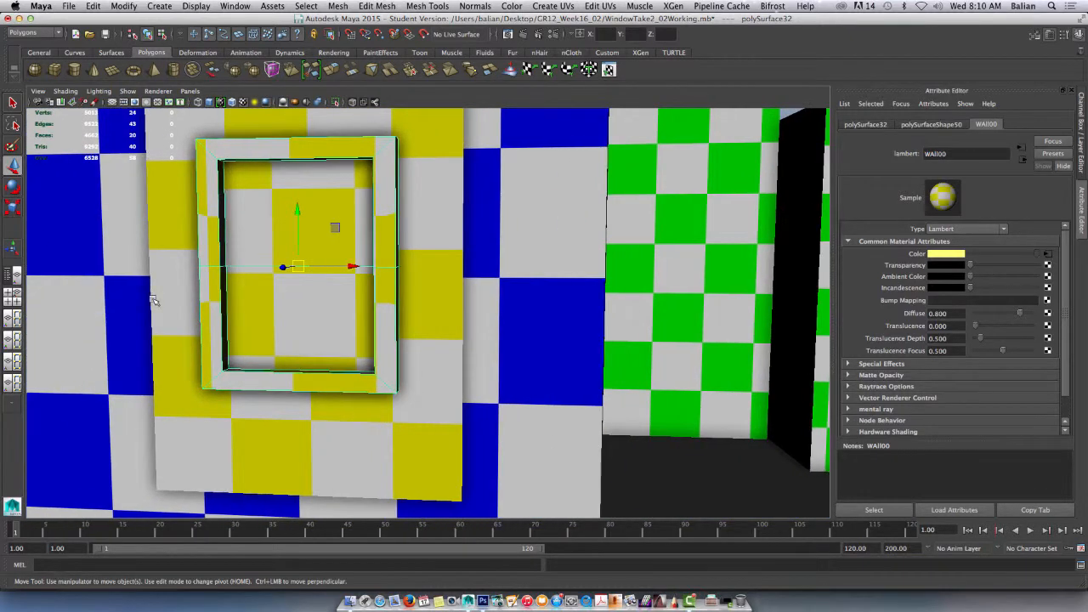
pyautogui.rightClick(12, 340)
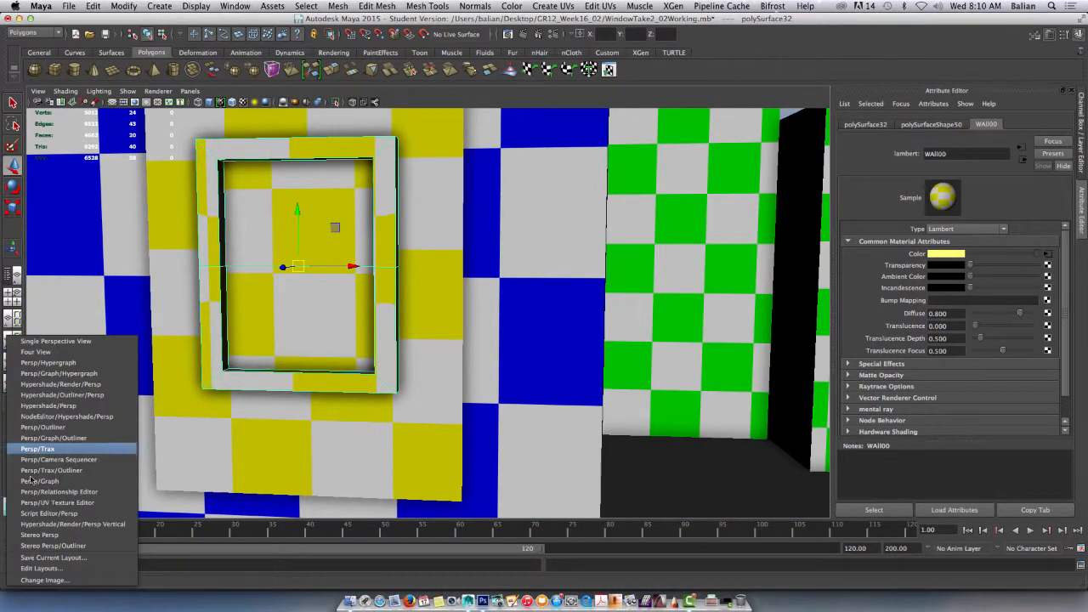
pyautogui.click(51, 502)
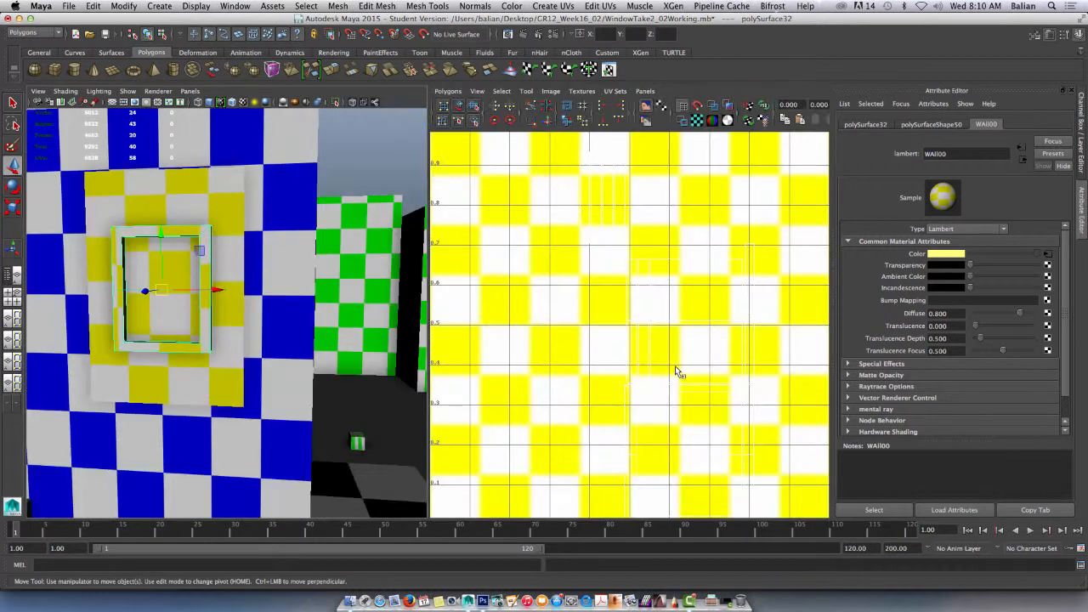
# Step: Hide the texture image in the UV Texture Editor and bring the frame's whole UV layout into view
pyautogui.click(647, 107)
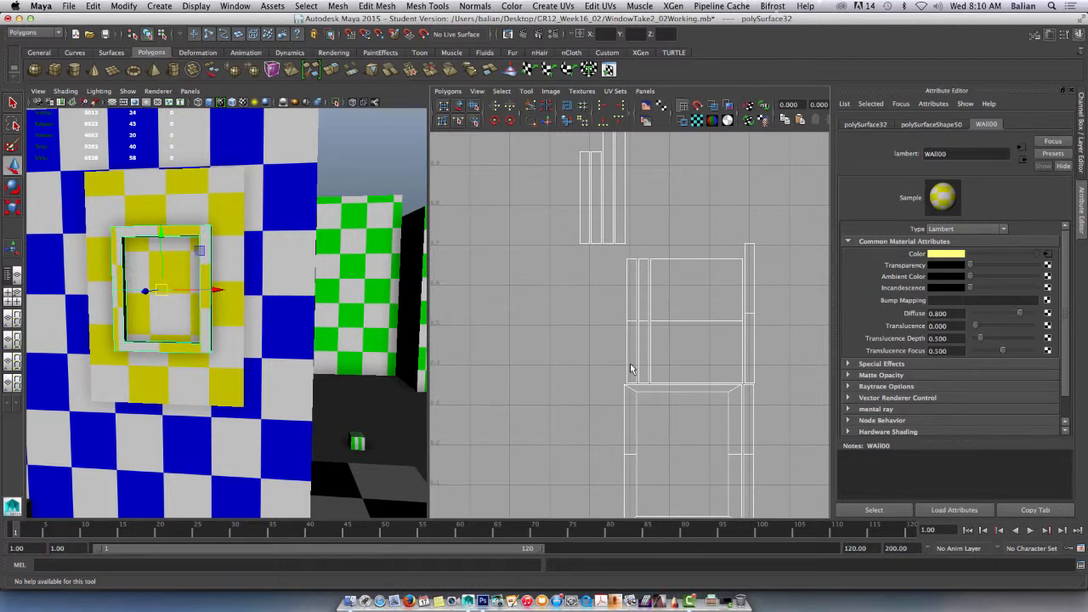
pyautogui.scroll(-1, 612, 349)
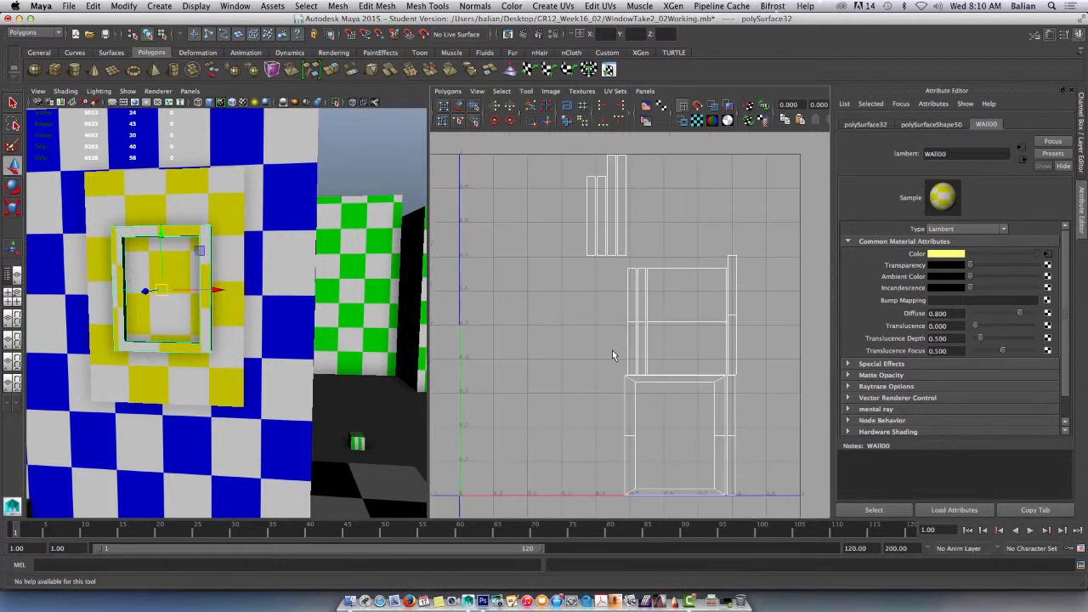
pyautogui.keyDown('alt'); pyautogui.moveTo(612, 356); pyautogui.dragTo(614, 355, button='middle'); pyautogui.keyUp('alt')
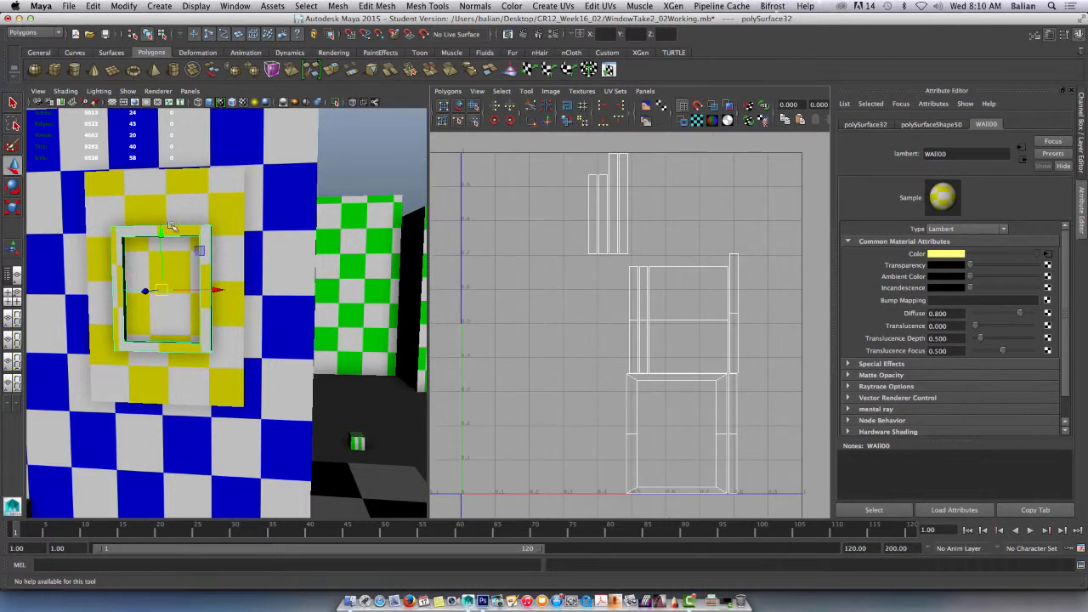
# Step: Assign a new Lambert material to the window frame mesh
pyautogui.moveTo(177, 232); pyautogui.dragTo(207, 219, button='right')
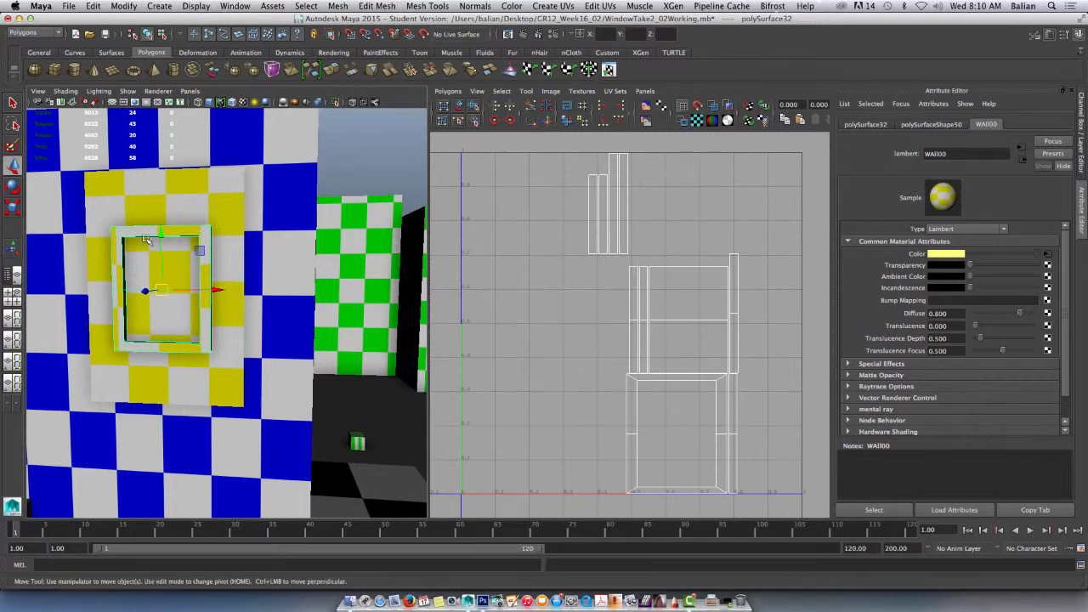
pyautogui.moveTo(174, 238); pyautogui.dragTo(182, 459, button='right')
pyautogui.click(460, 285)
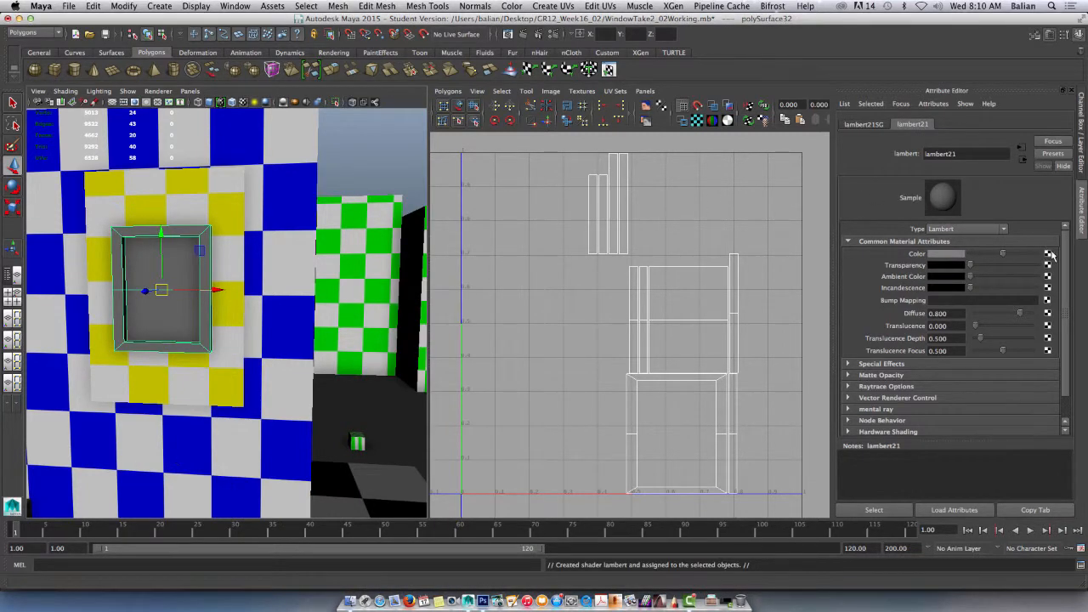
pyautogui.click(1049, 253)
pyautogui.click(431, 145)
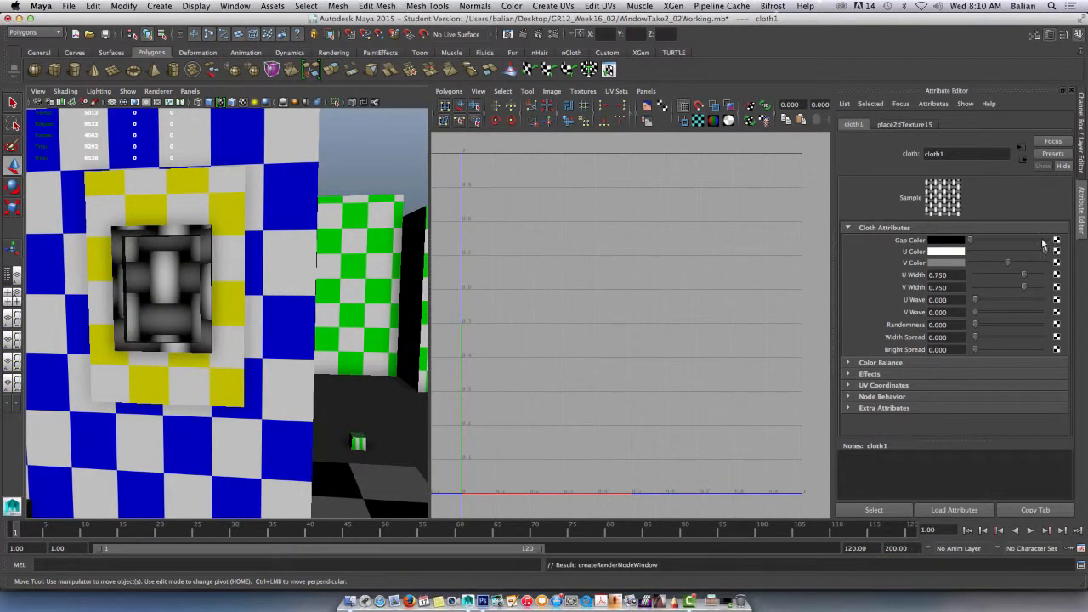
pyautogui.click(891, 193)
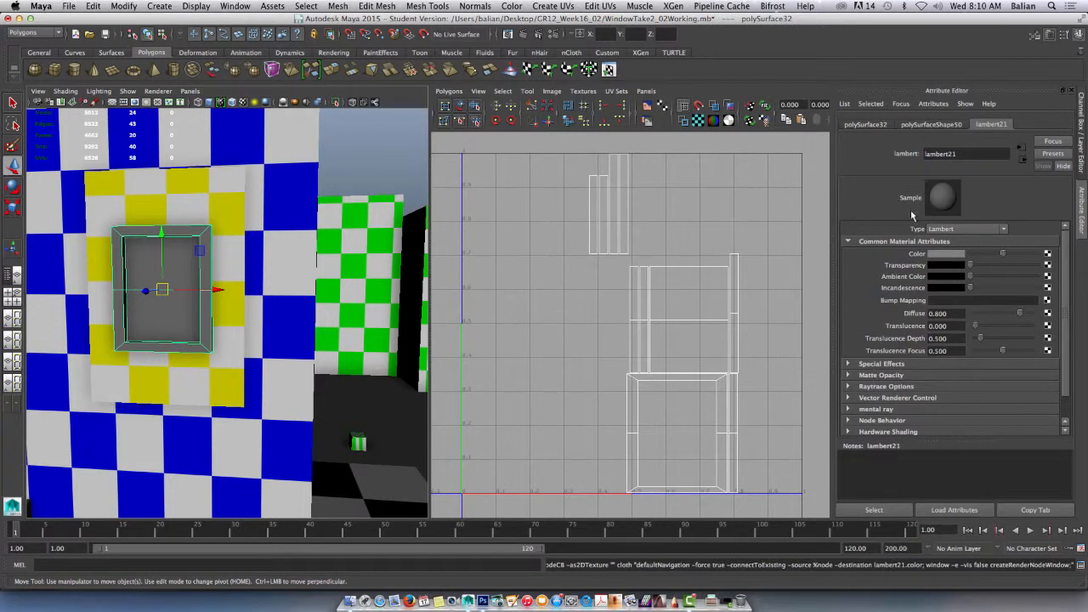
# Step: Map a Checker texture to the new Lambert's color and set its Repeat UV to 8 by 8
pyautogui.click(1050, 254)
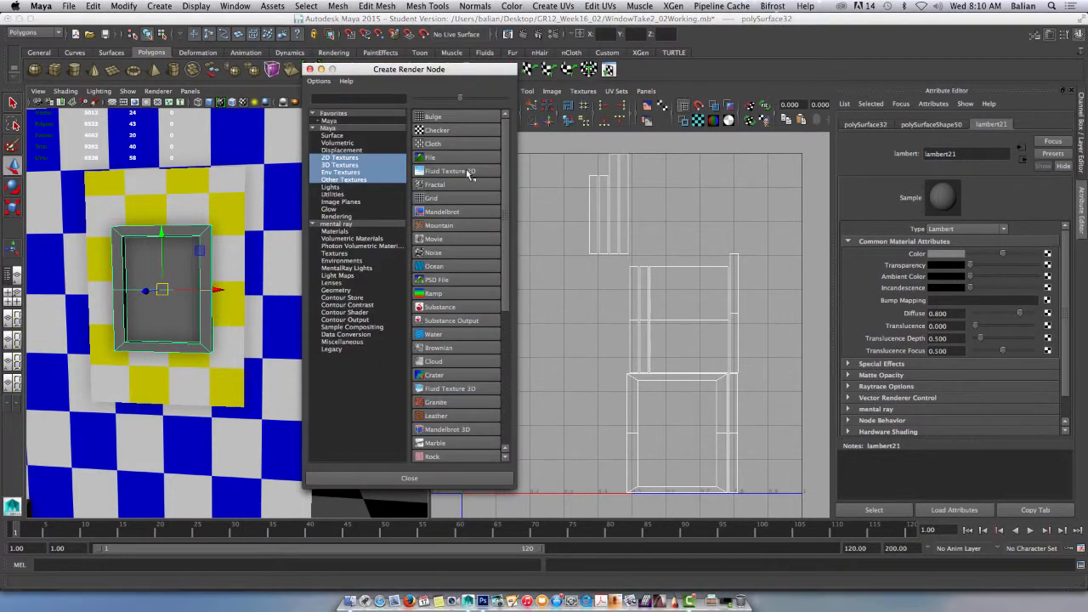
pyautogui.click(438, 130)
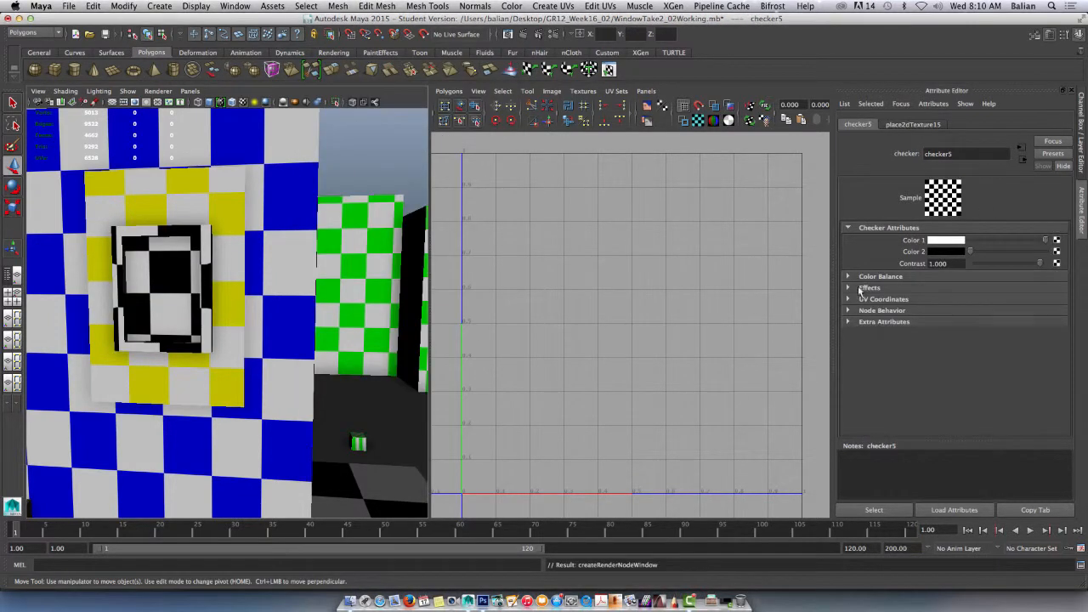
pyautogui.click(1022, 148)
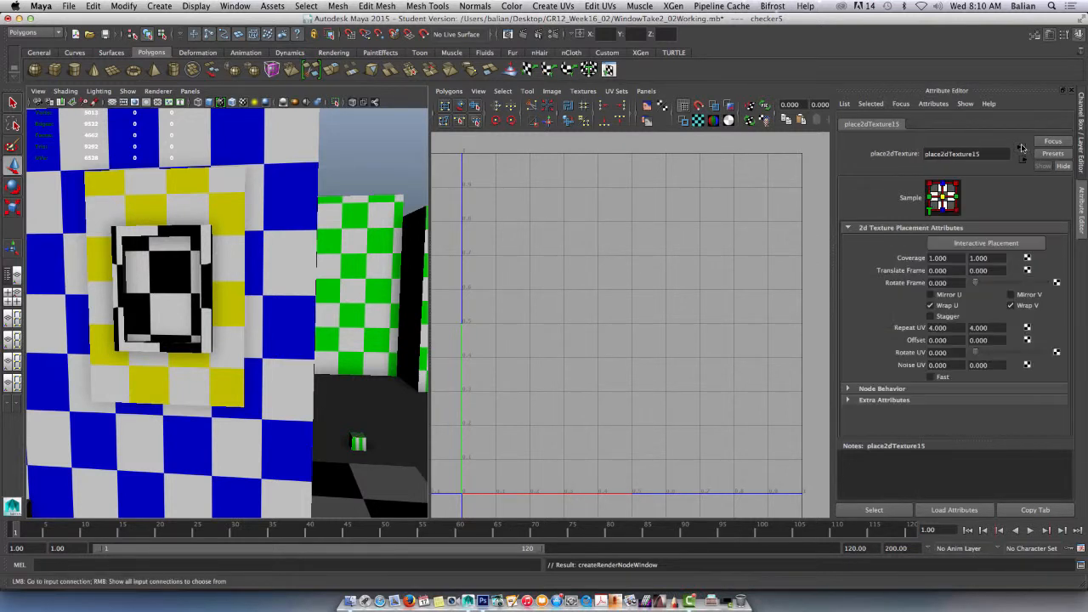
pyautogui.doubleClick(939, 328)
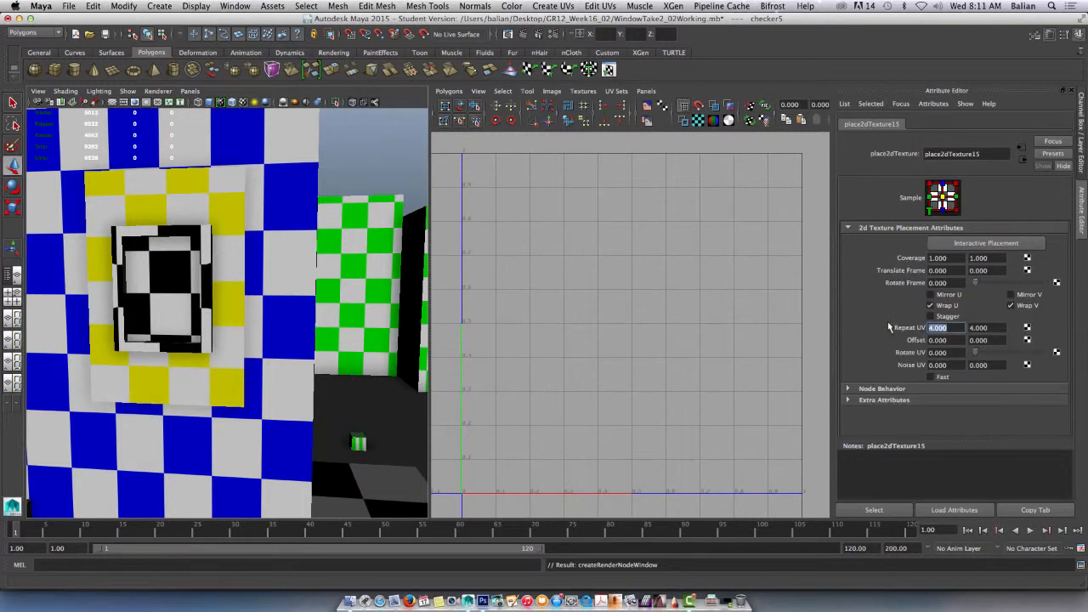
pyautogui.write('8')
pyautogui.press('Tab')
pyautogui.write('8')
pyautogui.press('Tab')
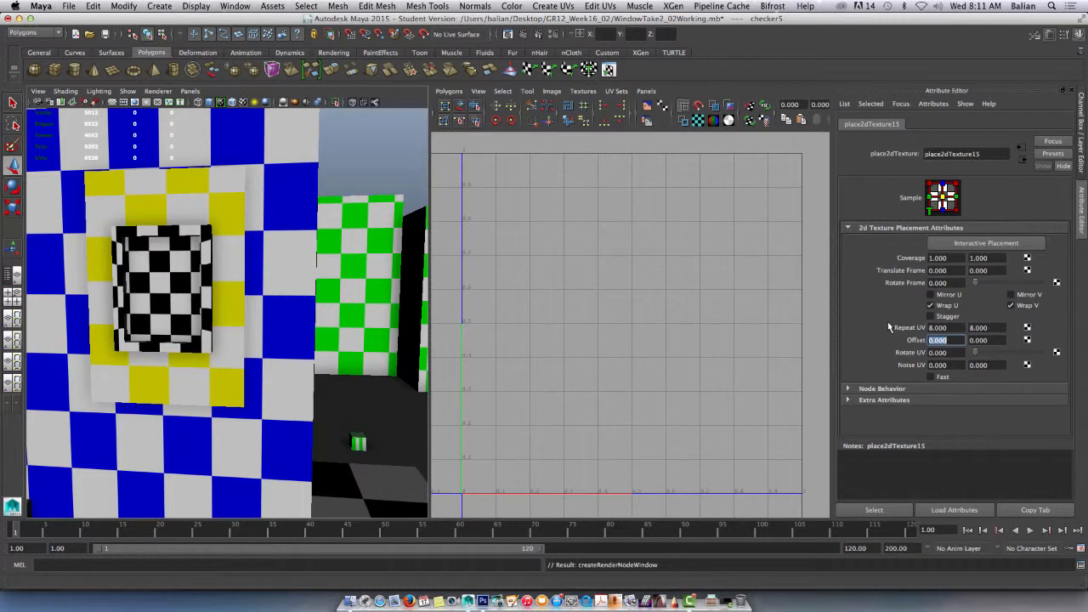
# Step: Apply Planar Mapping to the window frame, fitted to the bounding box and projected from the Z axis
pyautogui.click(156, 231)
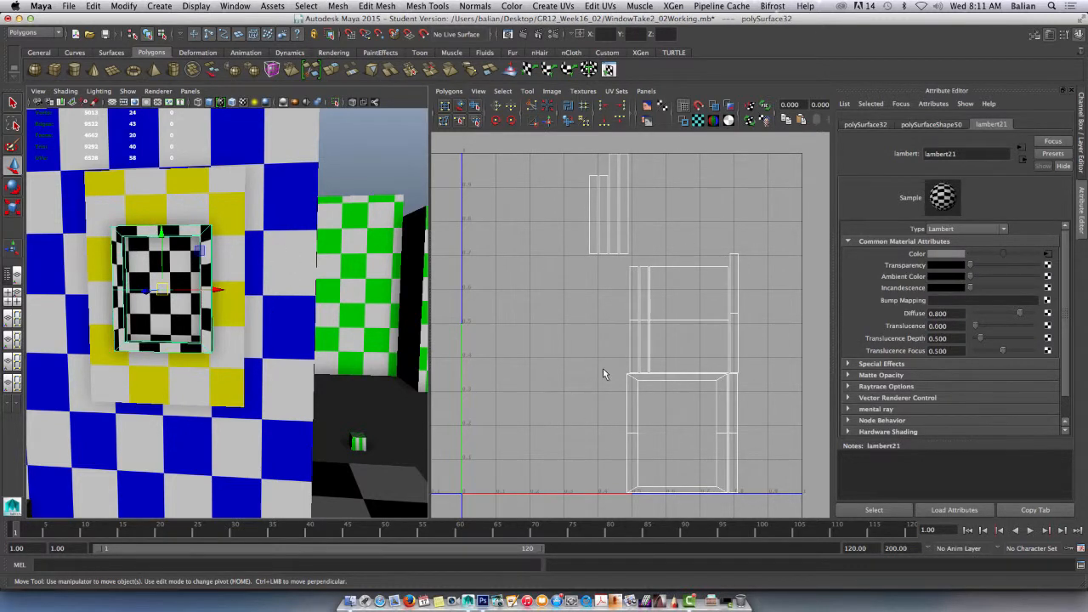
pyautogui.keyDown('alt'); pyautogui.moveTo(223, 302); pyautogui.dragTo(170, 311); pyautogui.keyUp('alt')
pyautogui.keyDown('alt'); pyautogui.moveTo(170, 311); pyautogui.dragTo(261, 285, button='middle'); pyautogui.keyUp('alt')
pyautogui.scroll(4, 262, 286)
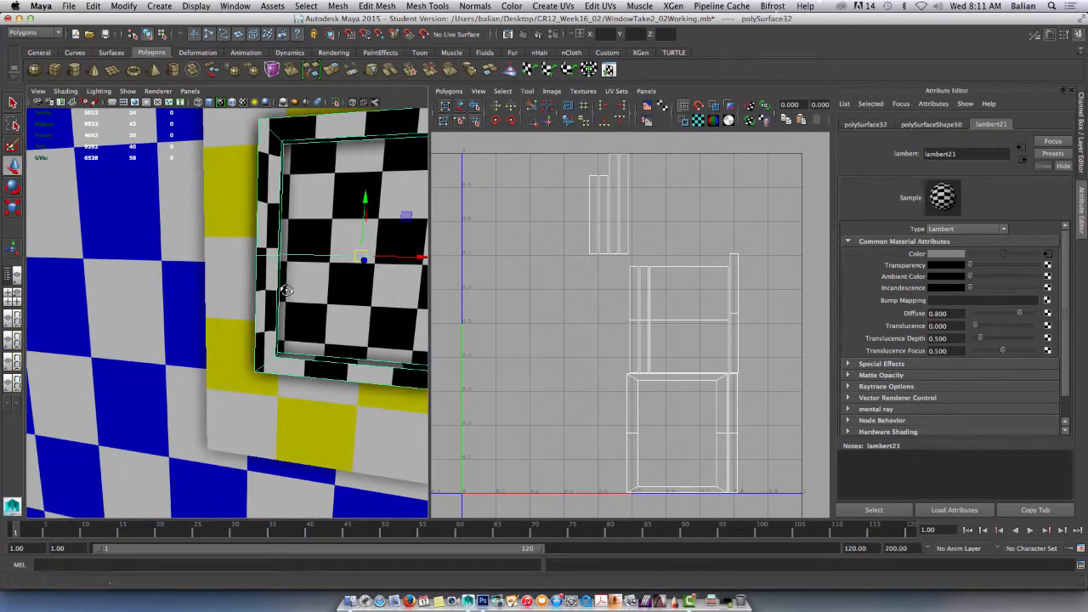
pyautogui.keyDown('alt'); pyautogui.moveTo(263, 288); pyautogui.dragTo(298, 374); pyautogui.keyUp('alt')
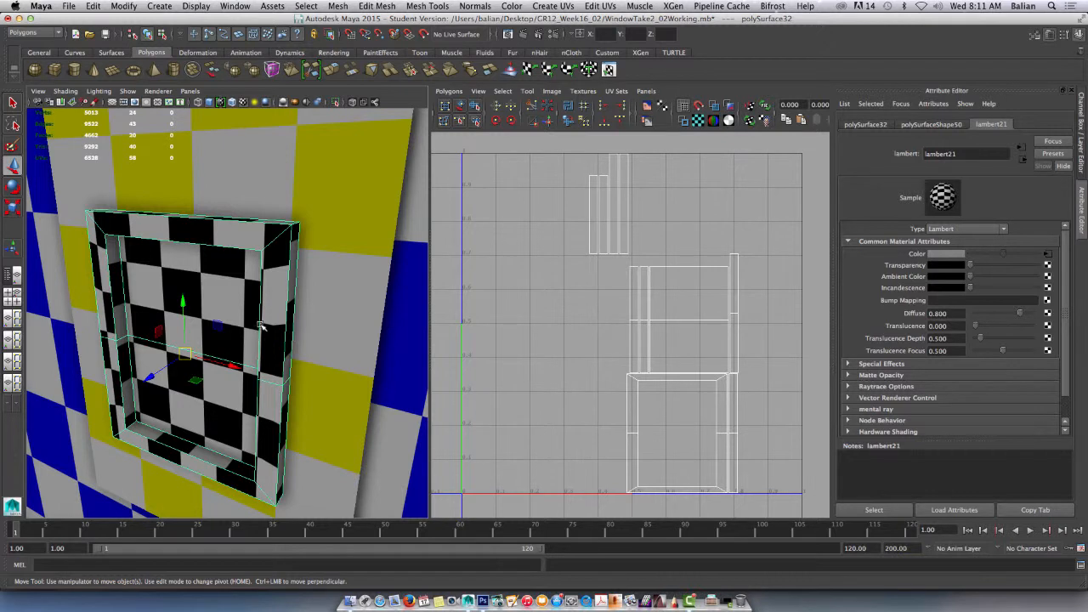
pyautogui.click(548, 6)
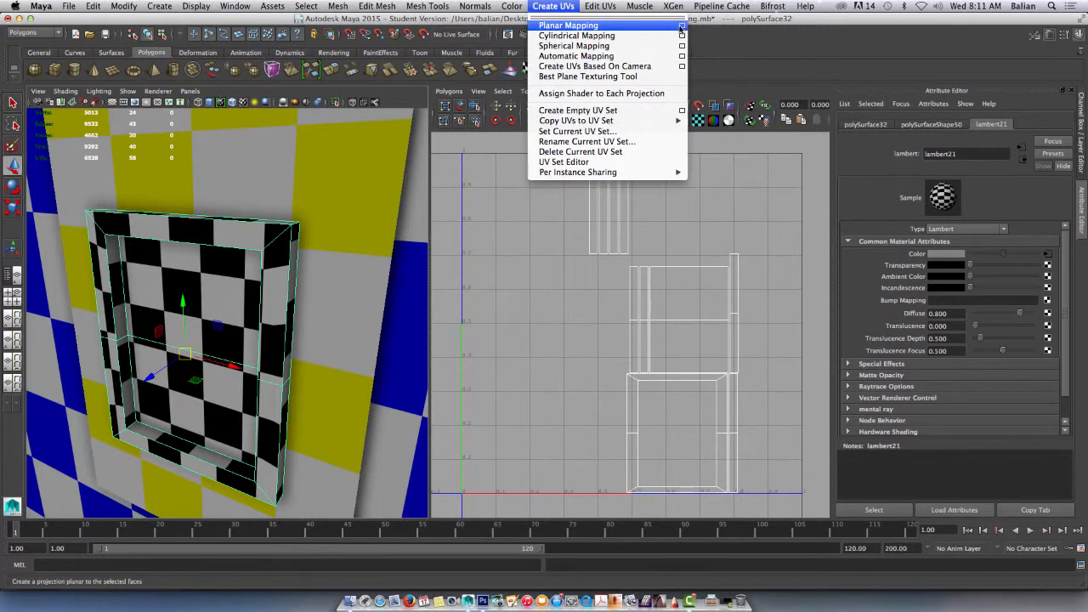
pyautogui.click(682, 26)
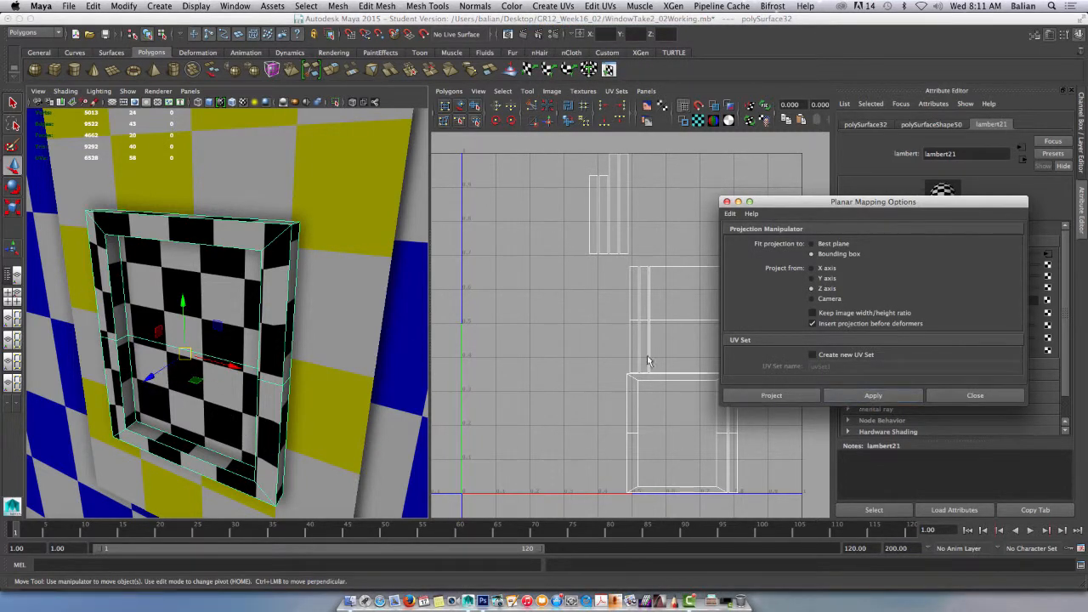
pyautogui.click(833, 397)
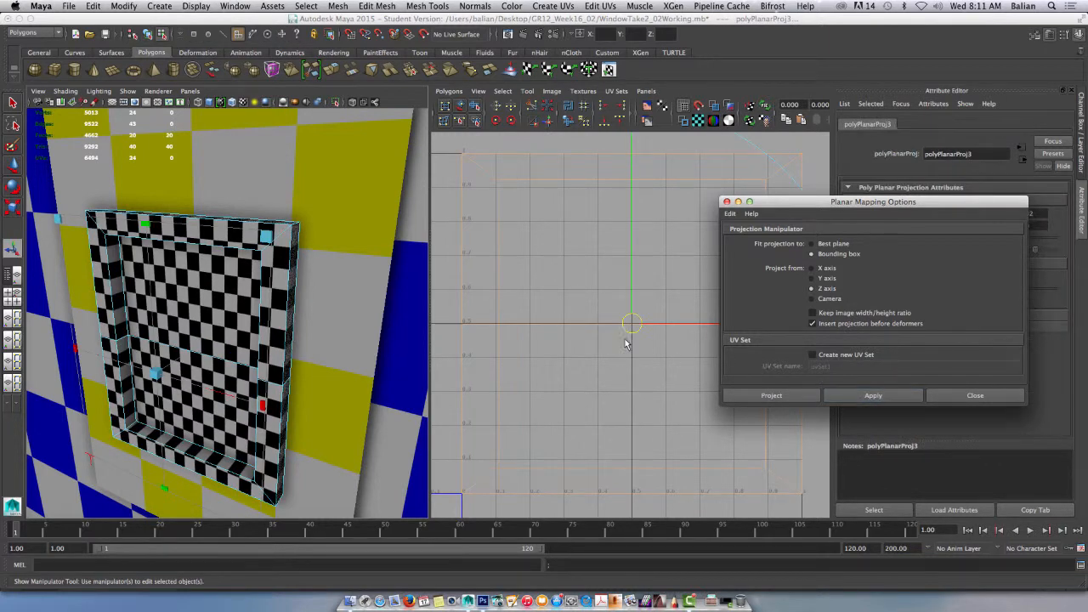
pyautogui.click(974, 396)
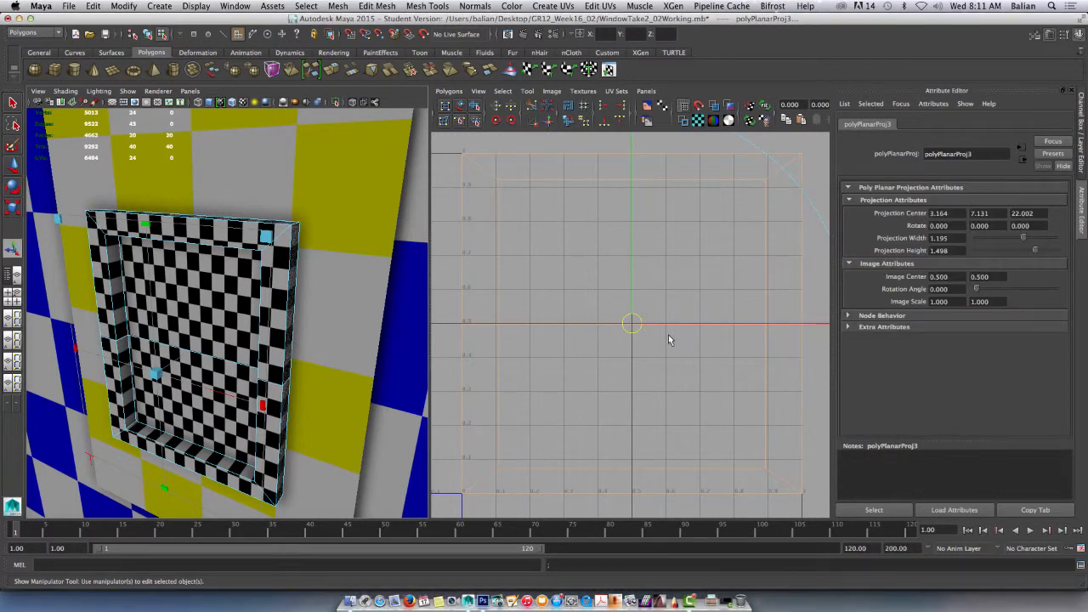
# Step: Select all of the window frame's UVs and unfold them with the Smooth UV Tool
pyautogui.scroll(-3, 668, 340)
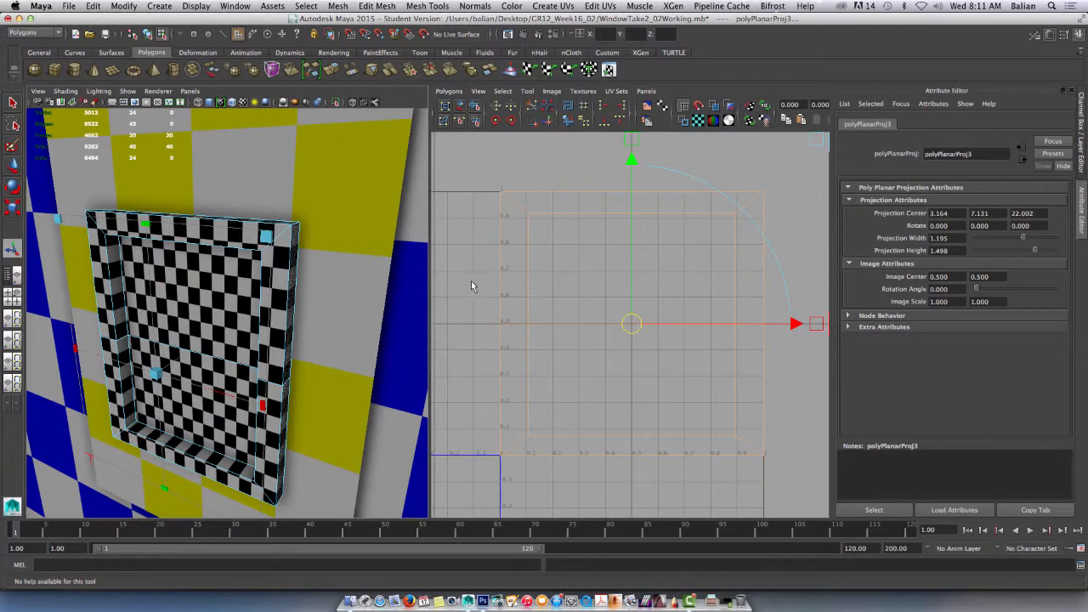
pyautogui.moveTo(527, 211); pyautogui.dragTo(483, 180, button='right')
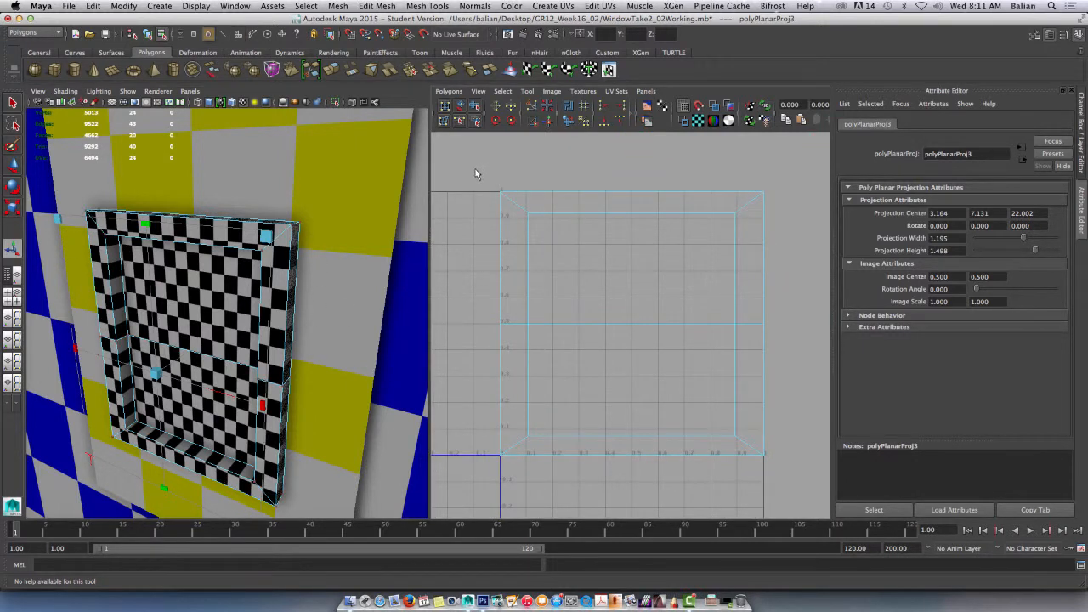
pyautogui.moveTo(781, 452); pyautogui.dragTo(803, 473)
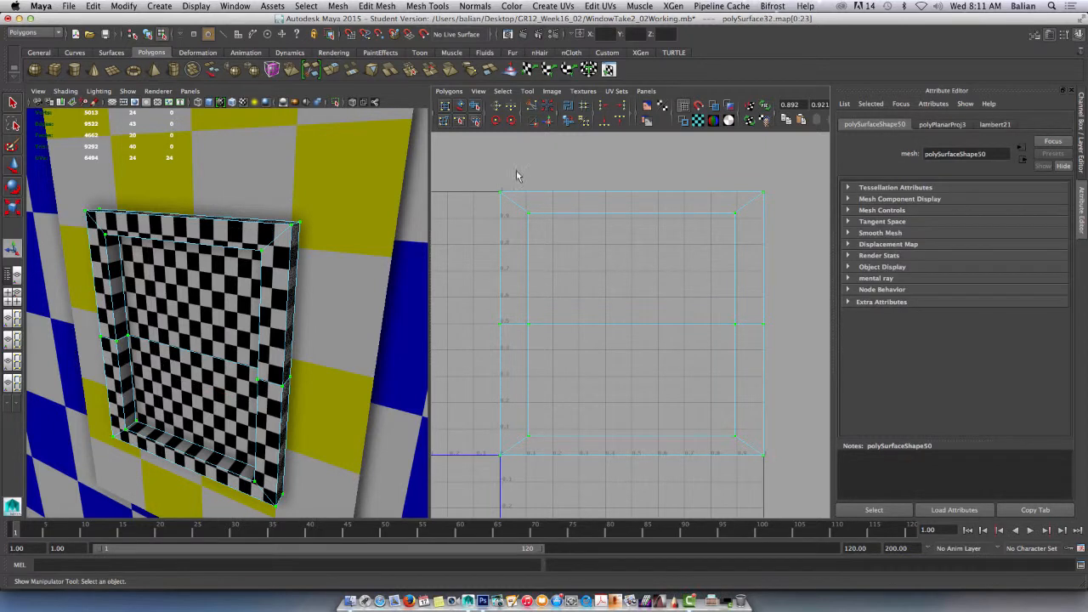
pyautogui.click(477, 106)
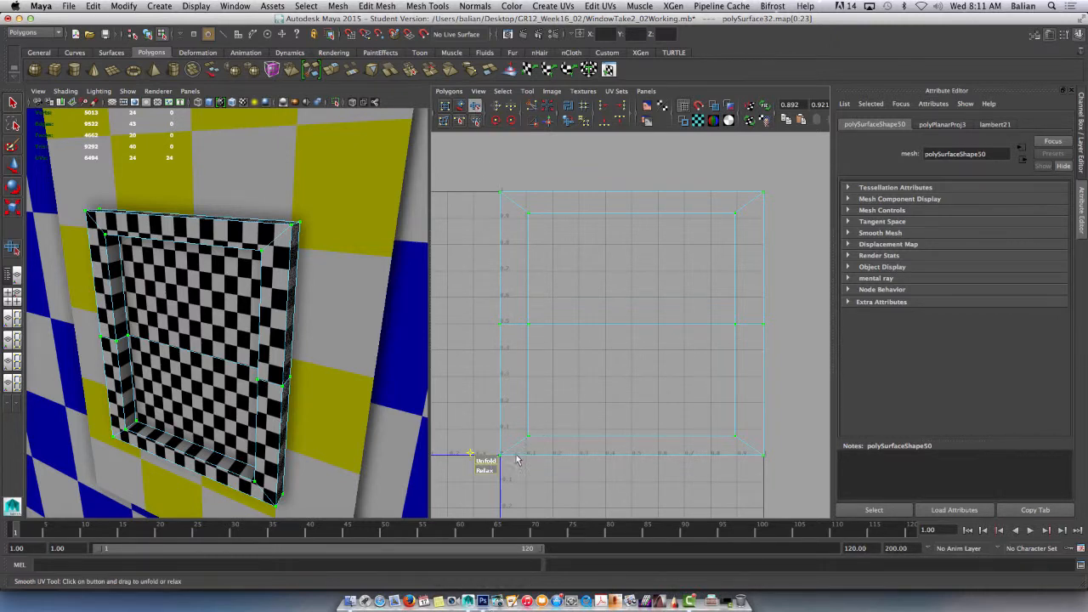
pyautogui.moveTo(481, 461); pyautogui.dragTo(500, 469)
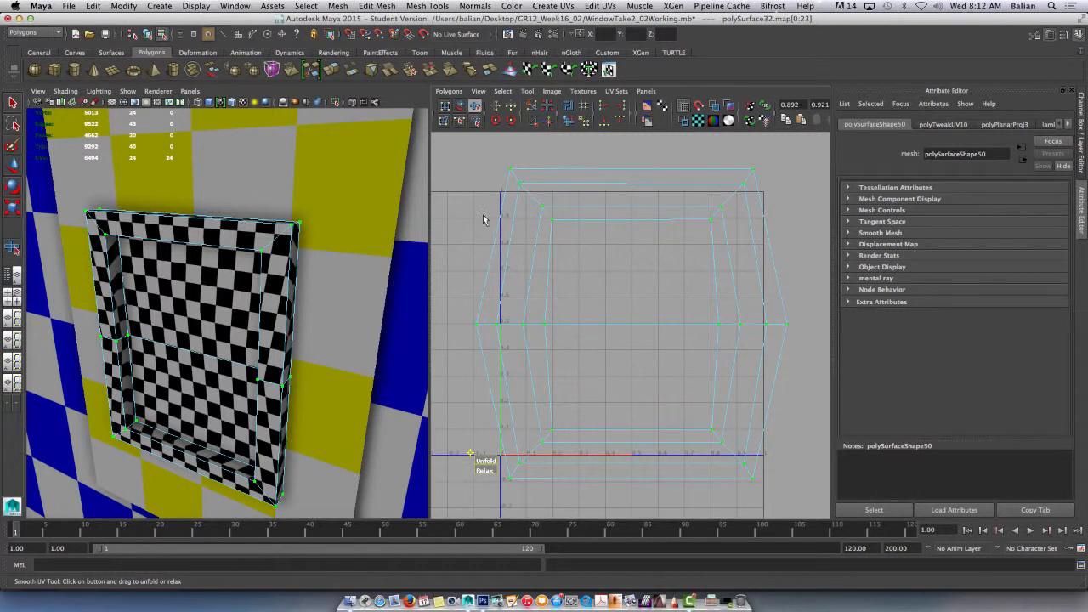
# Step: Straighten the left side of the outermost UV ring by aligning its three UVs to the minimum U value
pyautogui.press('w')
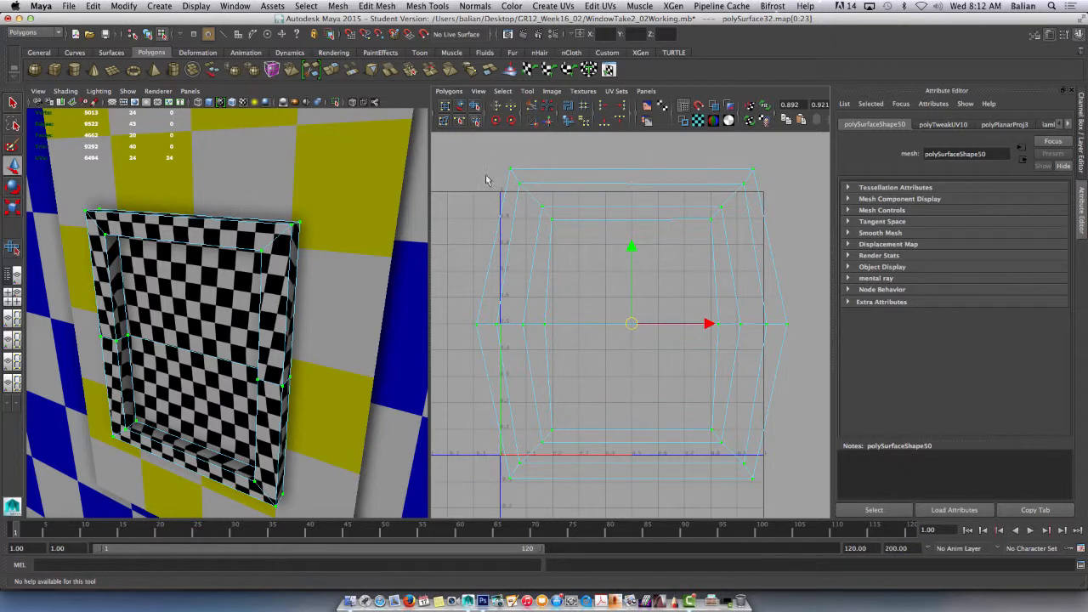
pyautogui.moveTo(452, 159); pyautogui.dragTo(793, 502)
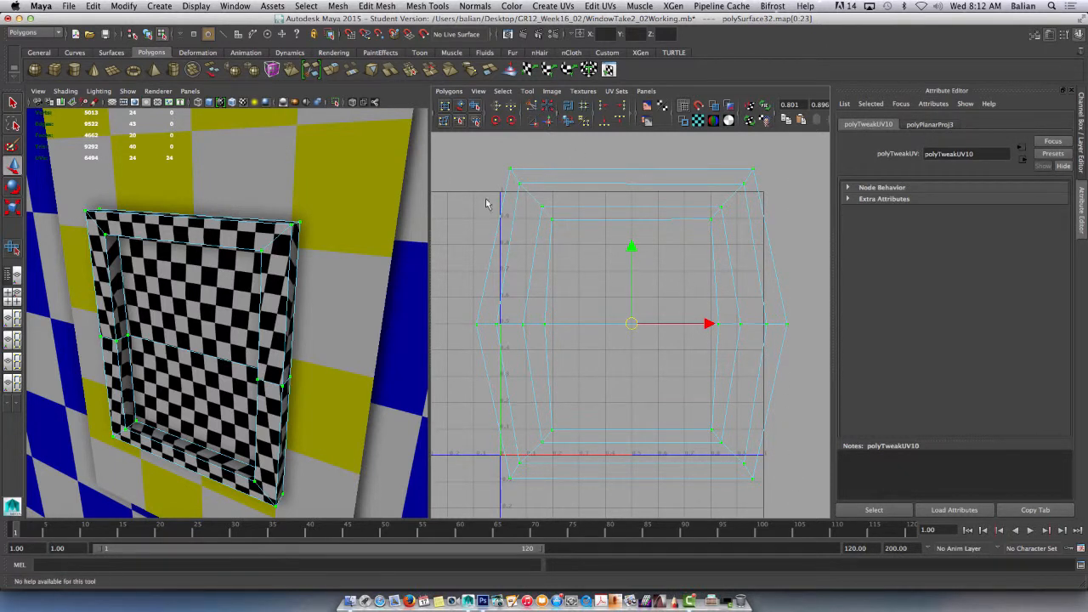
pyautogui.click(511, 170)
pyautogui.keyDown('shift'); pyautogui.moveTo(461, 315); pyautogui.dragTo(481, 344); pyautogui.keyUp('shift')
pyautogui.keyDown('shift'); pyautogui.moveTo(499, 475); pyautogui.dragTo(519, 481); pyautogui.keyUp('shift')
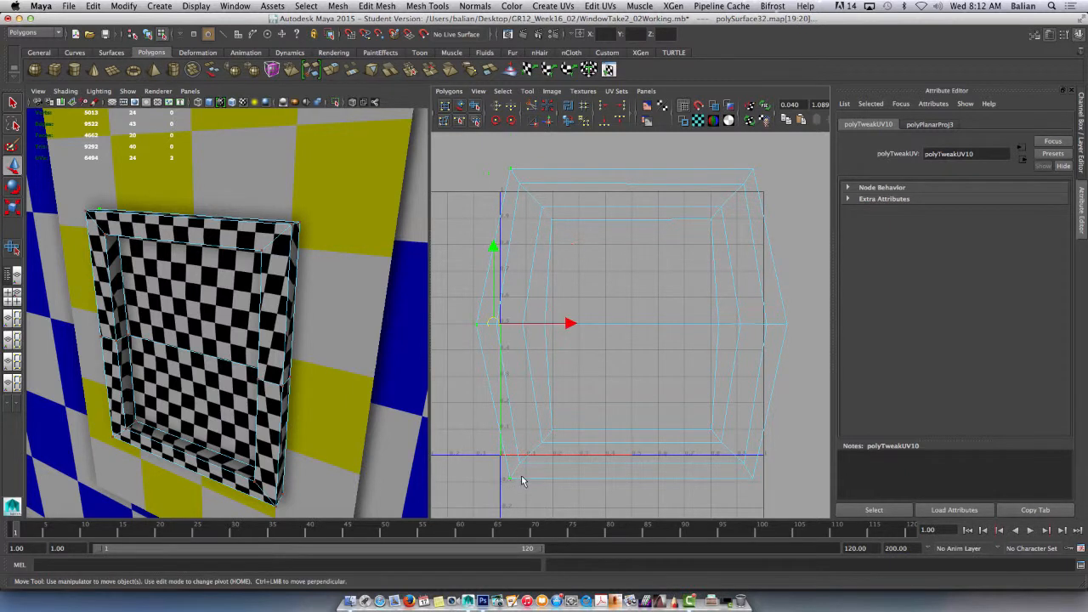
pyautogui.click(601, 106)
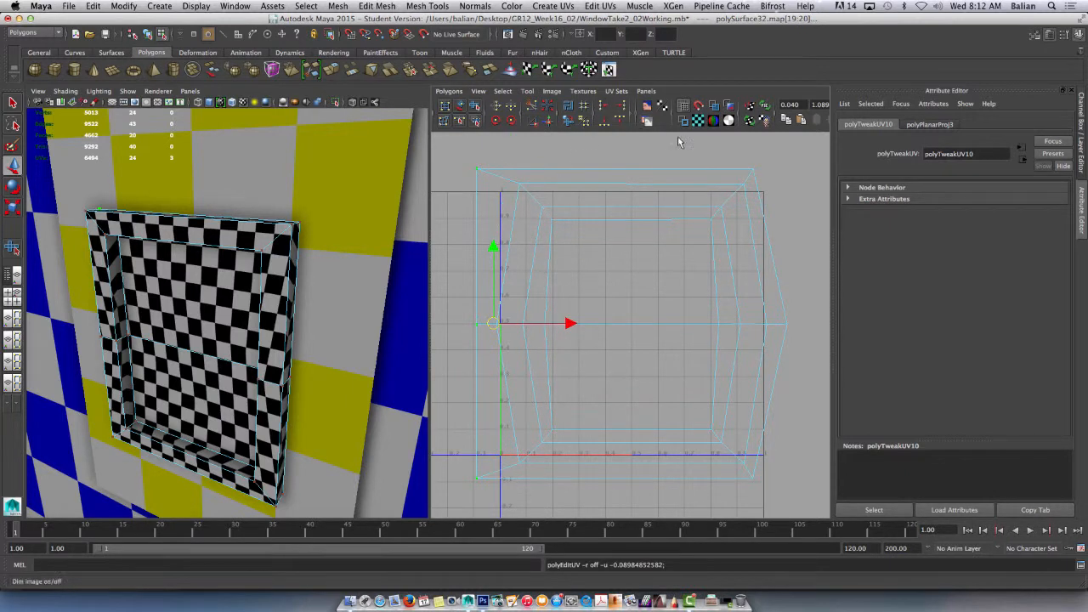
# Step: Straighten the right side of the outermost UV ring by aligning its three UVs to the maximum U value
pyautogui.click(758, 174)
pyautogui.keyDown('shift'); pyautogui.moveTo(797, 321); pyautogui.dragTo(778, 333); pyautogui.keyUp('shift')
pyautogui.keyDown('shift'); pyautogui.moveTo(780, 472); pyautogui.dragTo(745, 488); pyautogui.keyUp('shift')
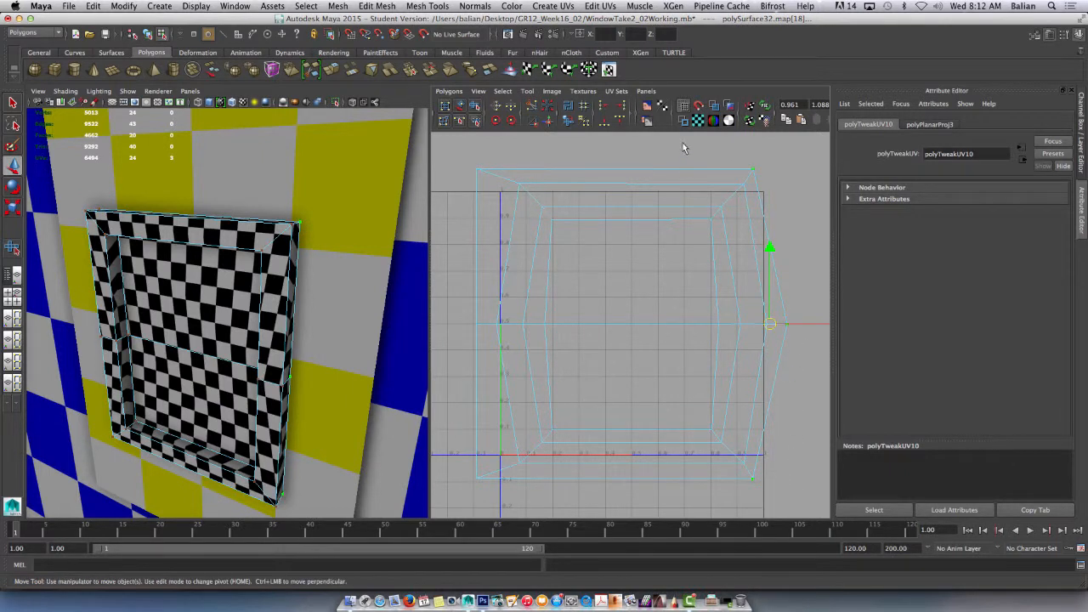
pyautogui.click(623, 107)
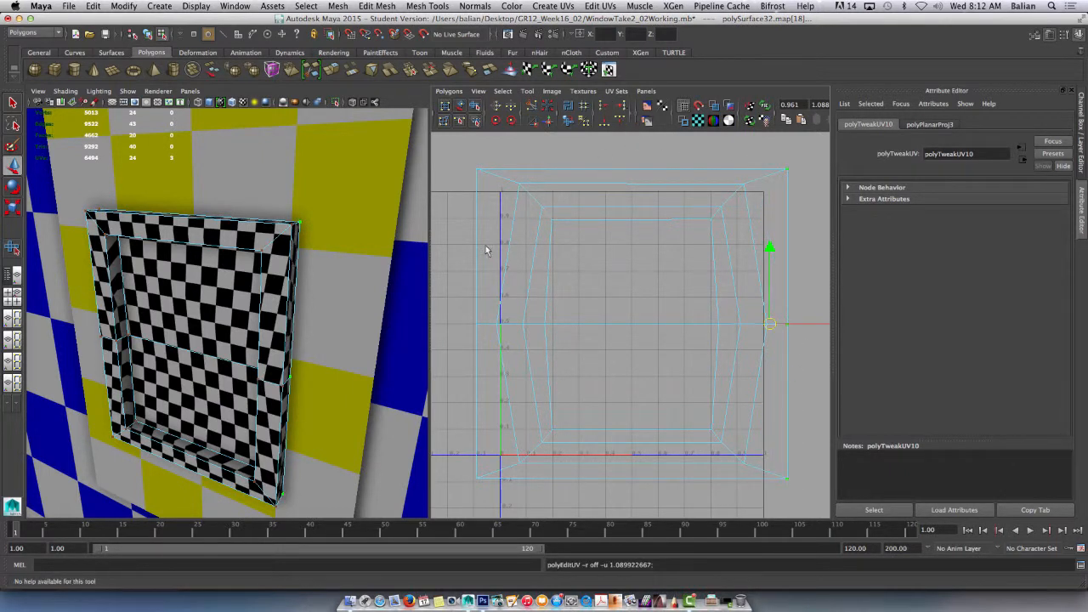
# Step: Align the three UVs on the left side of the second ring from the outside to the minimum U value
pyautogui.click(520, 183)
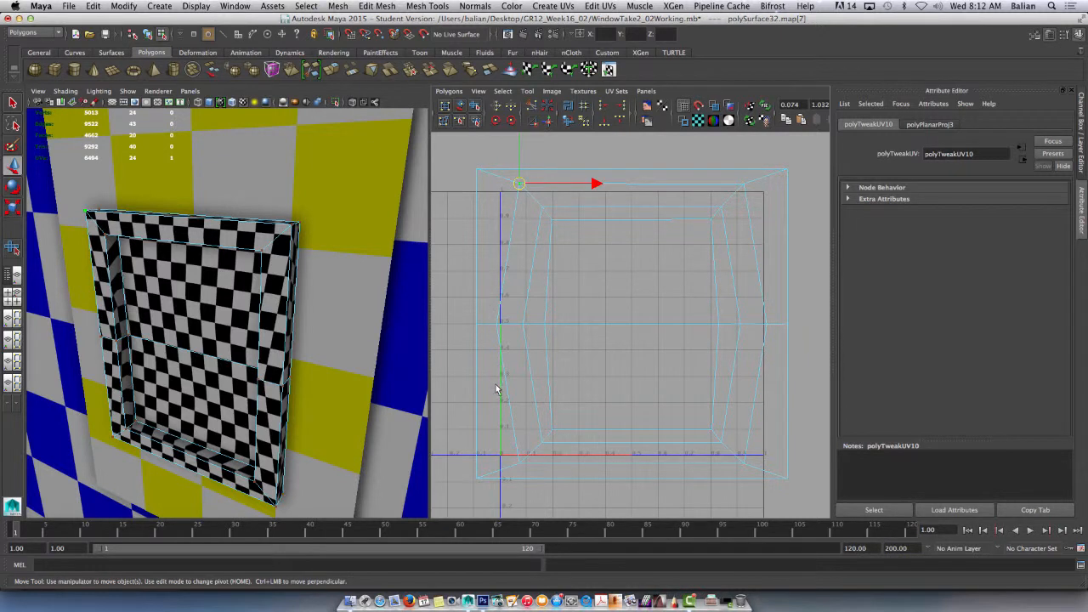
pyautogui.keyDown('shift'); pyautogui.moveTo(510, 454); pyautogui.dragTo(522, 469); pyautogui.keyUp('shift')
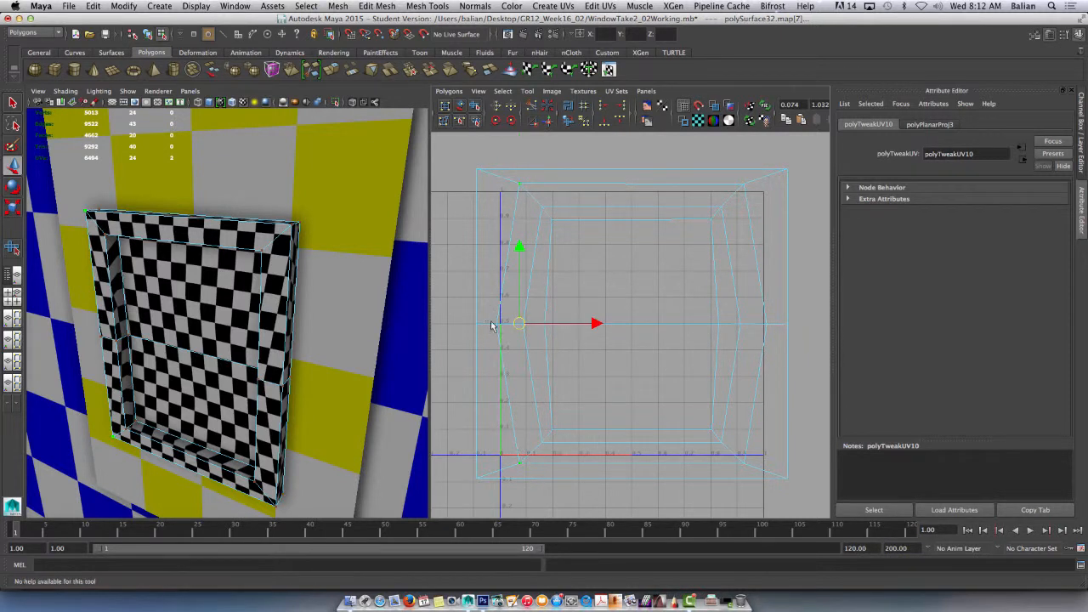
pyautogui.click(603, 107)
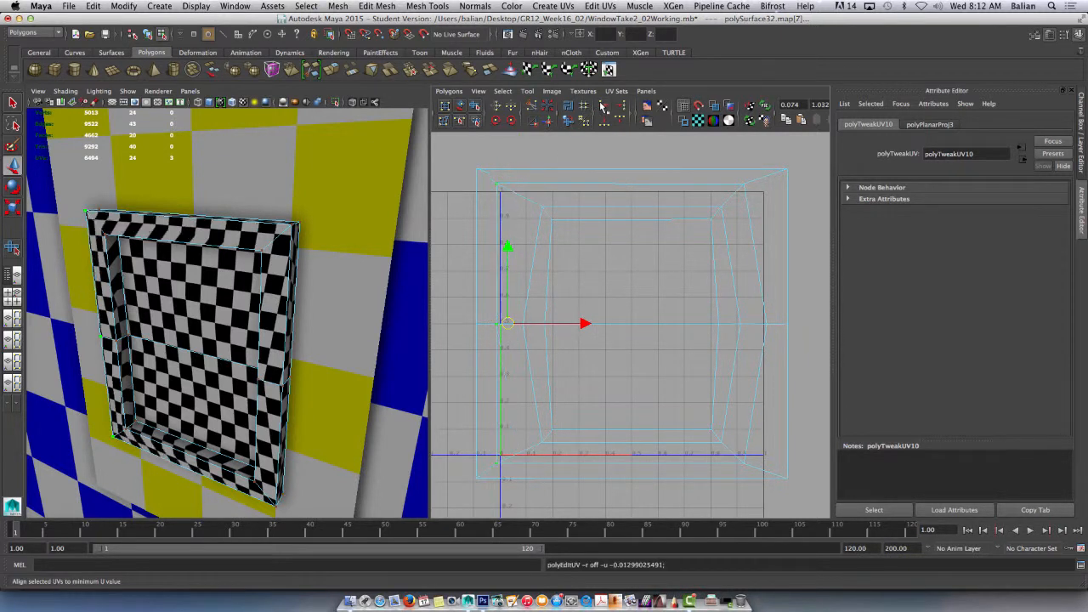
# Step: Align the three UVs on the left side of the third ring from the outside to the minimum U value
pyautogui.click(542, 223)
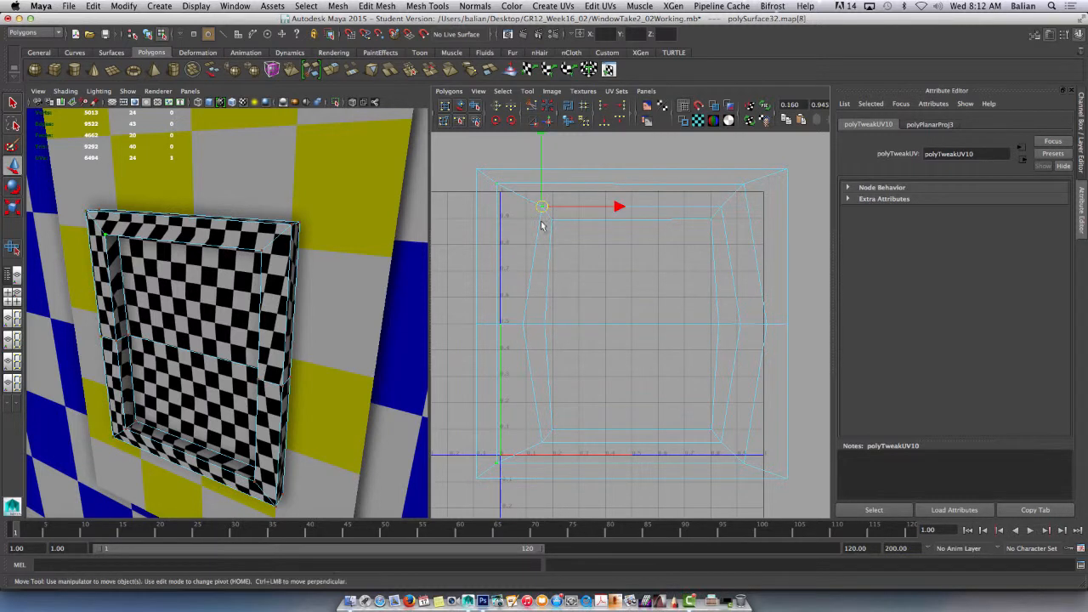
pyautogui.keyDown('shift'); pyautogui.click(530, 447); pyautogui.keyUp('shift')
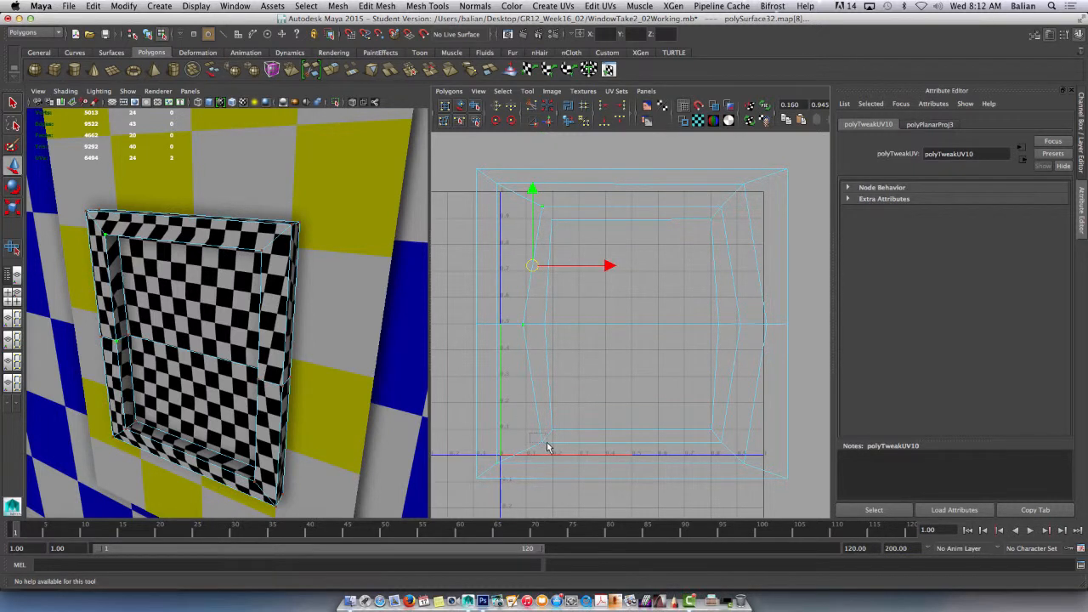
pyautogui.click(604, 107)
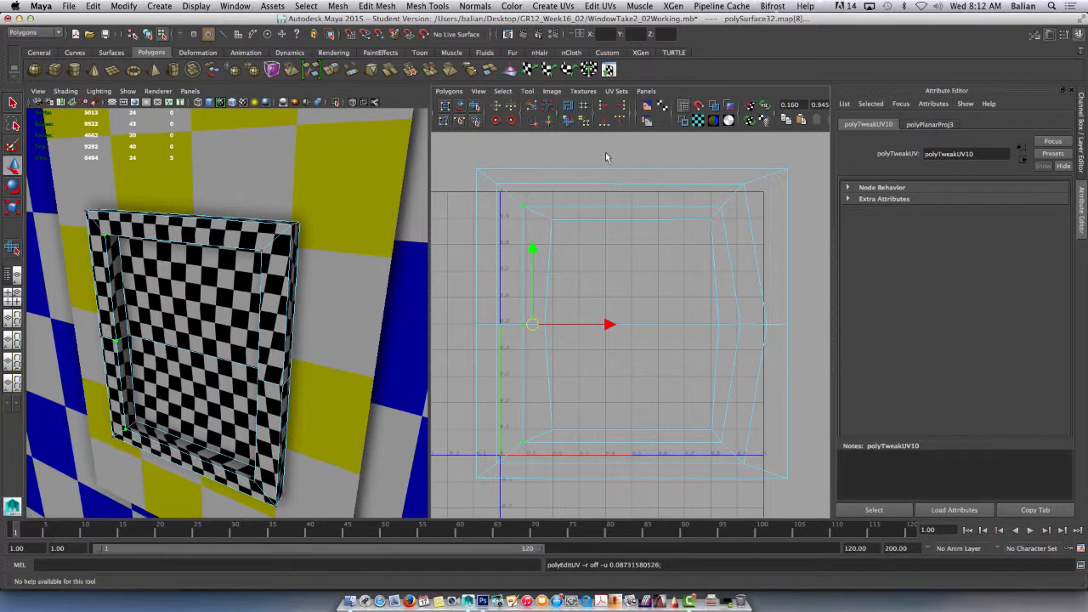
# Step: Align the three UVs on the right side of the second ring from the outside to the maximum U value
pyautogui.click(750, 192)
pyautogui.keyDown('shift'); pyautogui.click(761, 328); pyautogui.keyUp('shift')
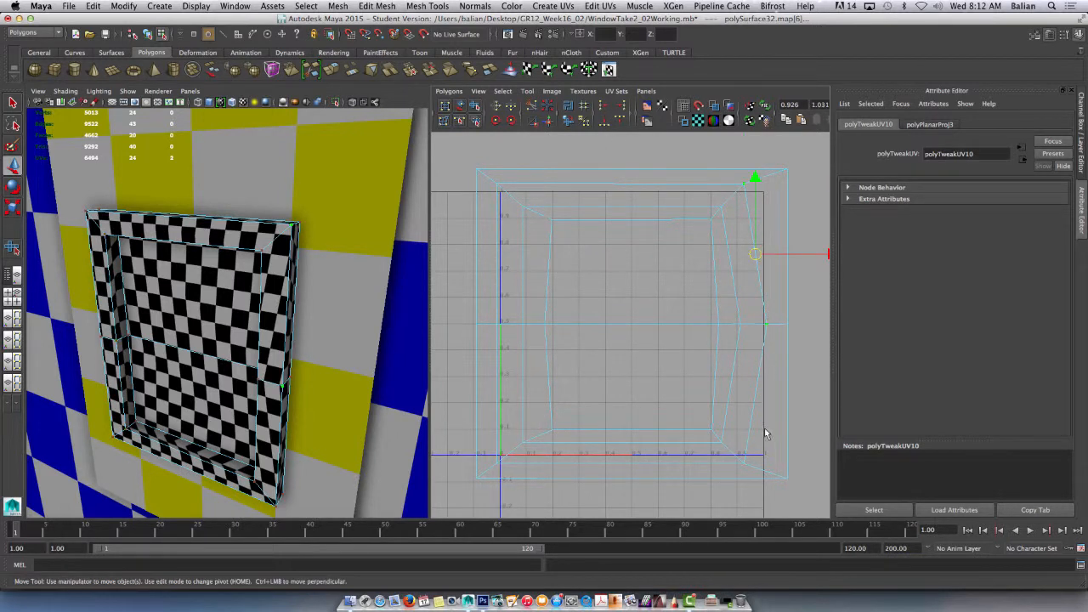
pyautogui.keyDown('shift'); pyautogui.click(742, 467); pyautogui.keyUp('shift')
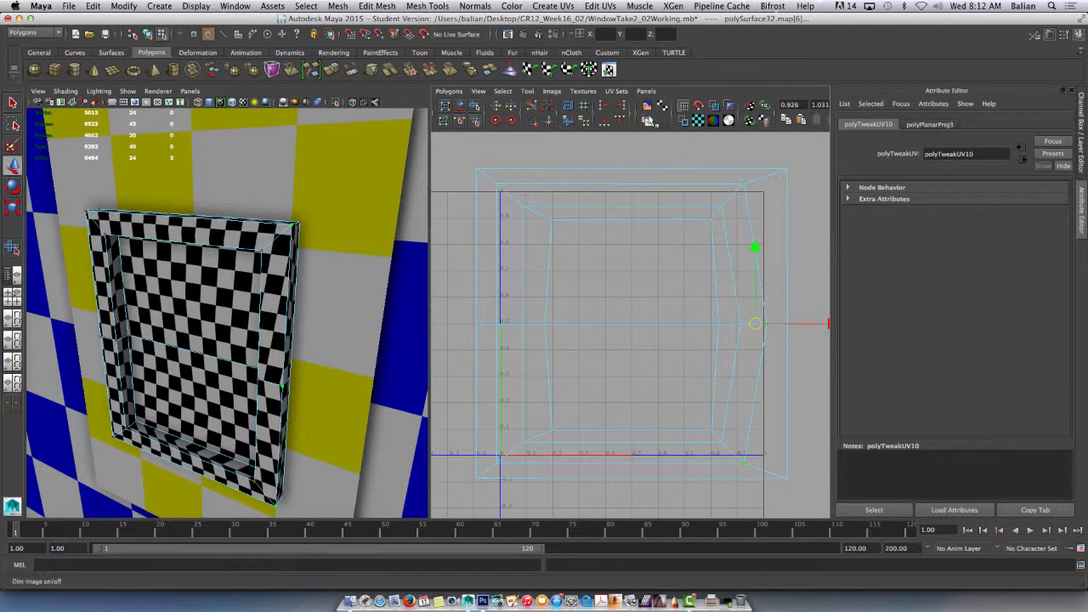
pyautogui.click(626, 110)
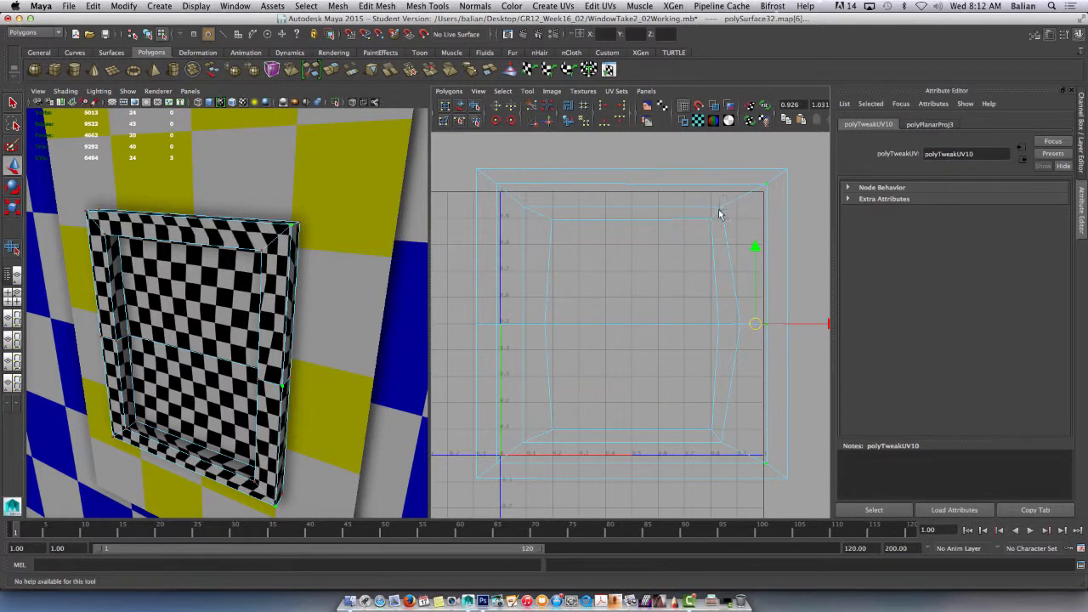
# Step: Align the right-side UVs of the third ring to their maximum U value, and do the same for the innermost ring
pyautogui.click(721, 207)
pyautogui.keyDown('shift'); pyautogui.click(719, 449); pyautogui.keyUp('shift')
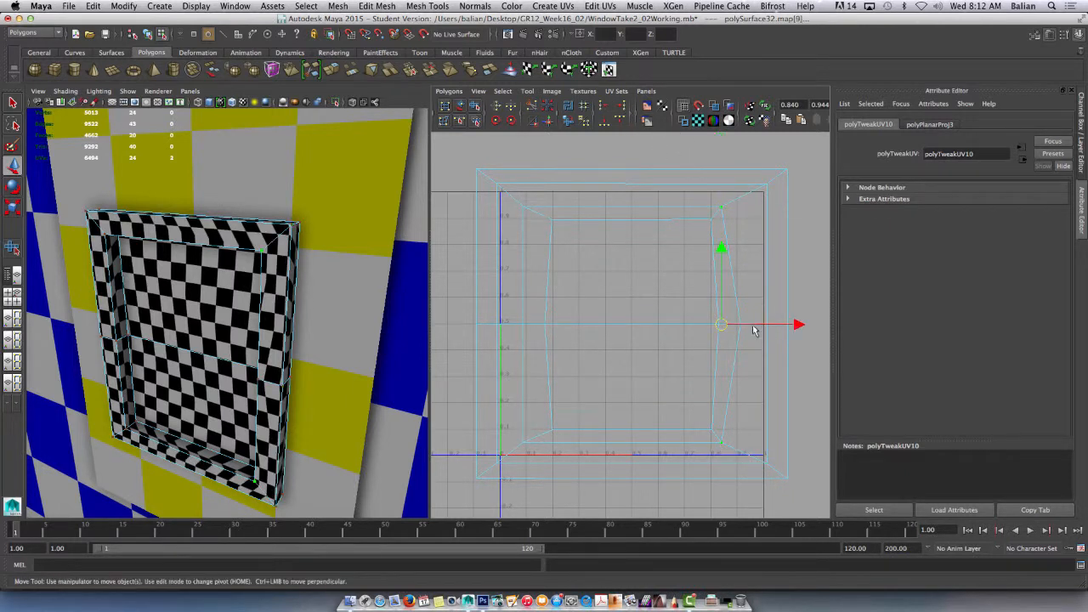
pyautogui.click(625, 111)
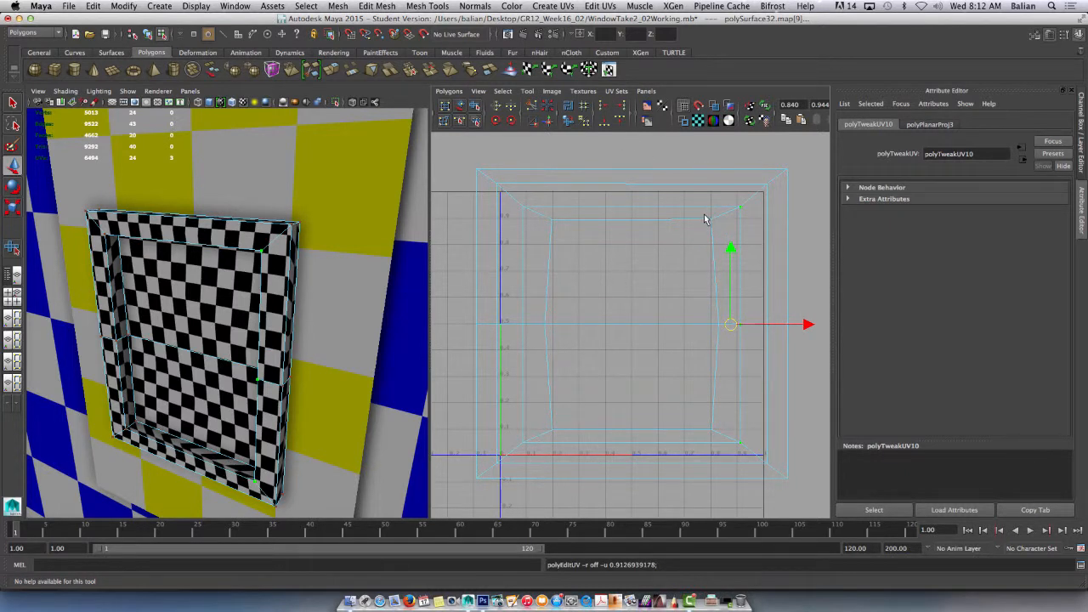
pyautogui.hotkey('ctrl', 'z')
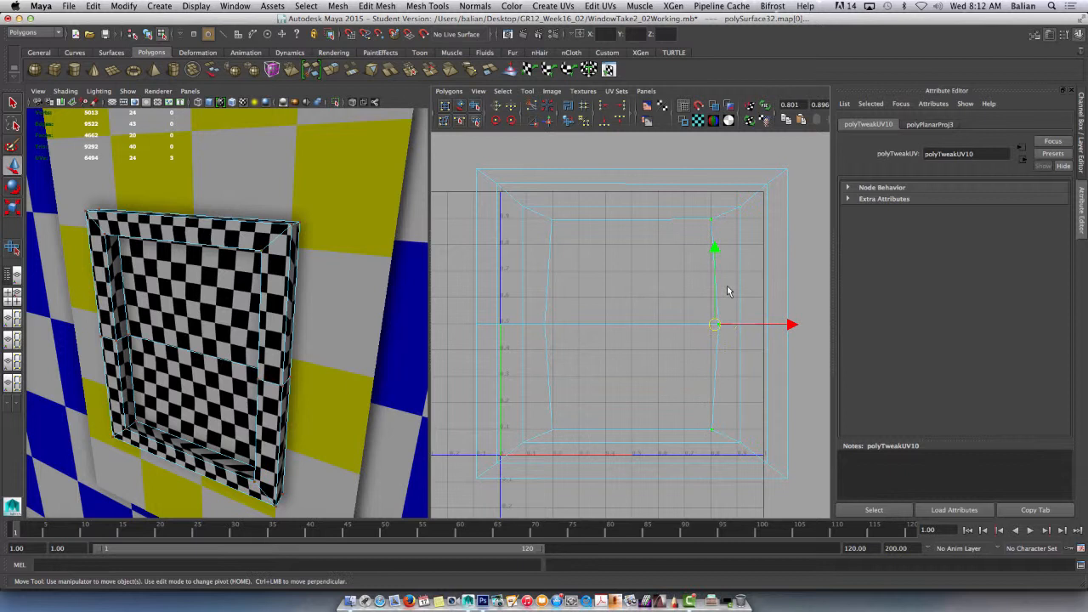
pyautogui.click(625, 111)
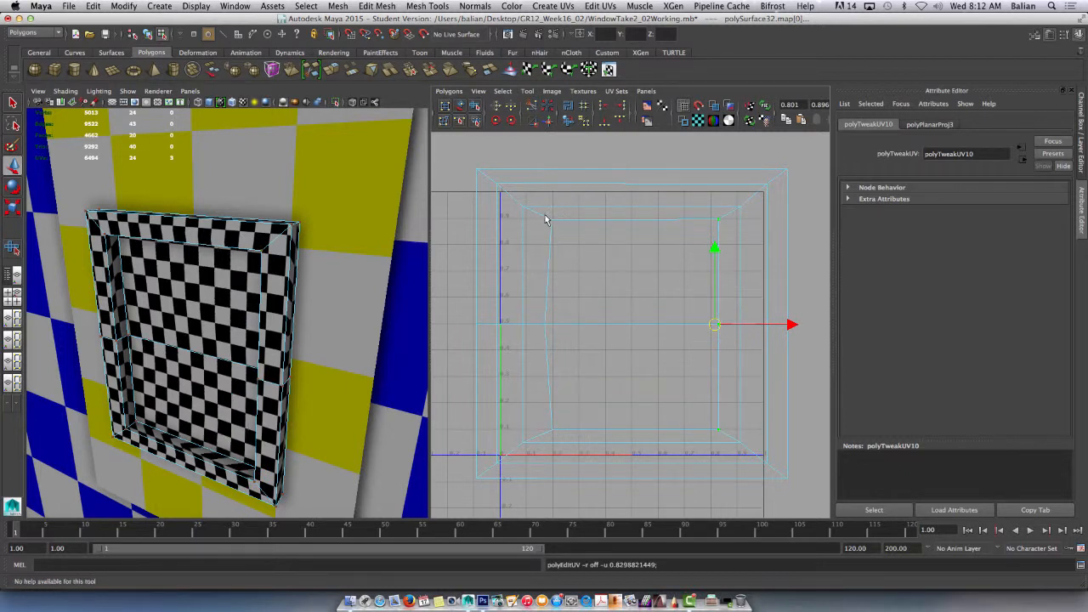
# Step: Align the three UVs on the left side of the innermost ring to the minimum U value
pyautogui.moveTo(545, 219); pyautogui.dragTo(566, 437)
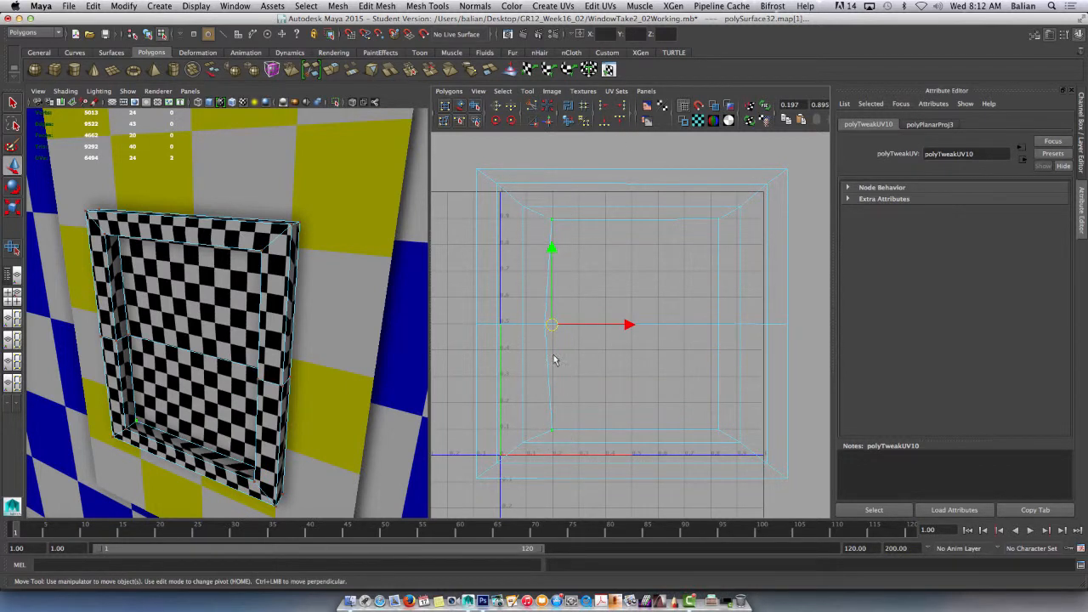
pyautogui.keyDown('shift'); pyautogui.moveTo(525, 315); pyautogui.dragTo(554, 332); pyautogui.keyUp('shift')
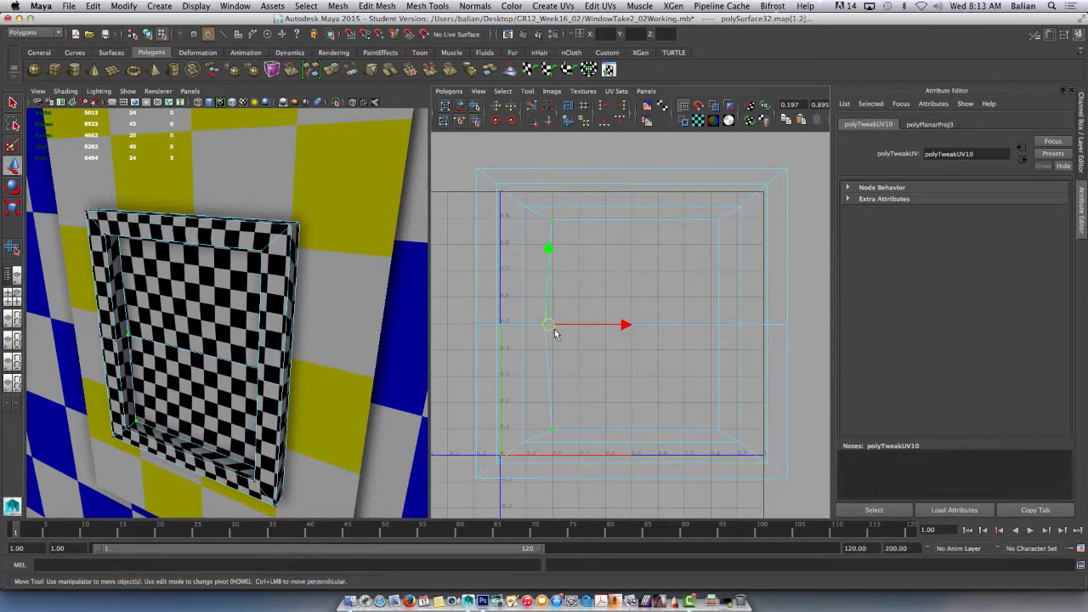
pyautogui.click(603, 106)
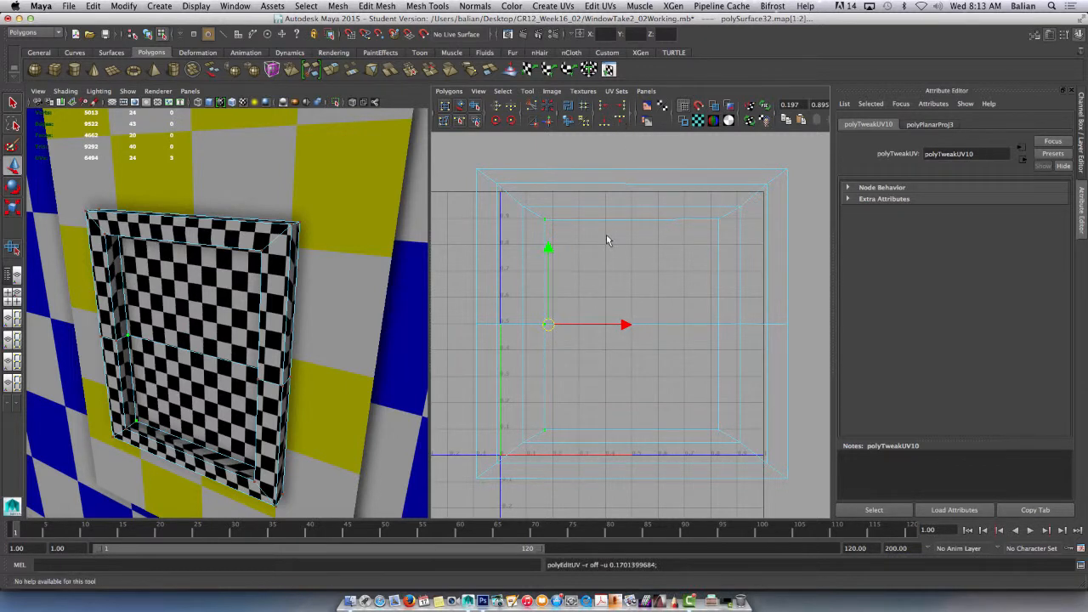
# Step: Select all of the frame's UVs and display the checker image behind them, dimmed and unfiltered
pyautogui.moveTo(488, 184); pyautogui.dragTo(808, 498)
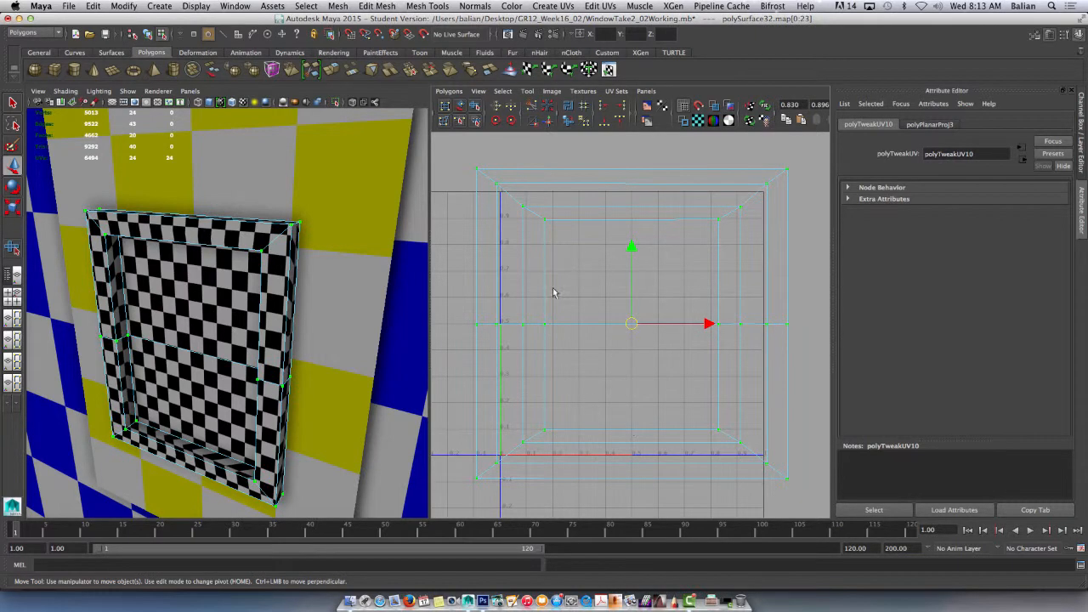
pyautogui.click(647, 107)
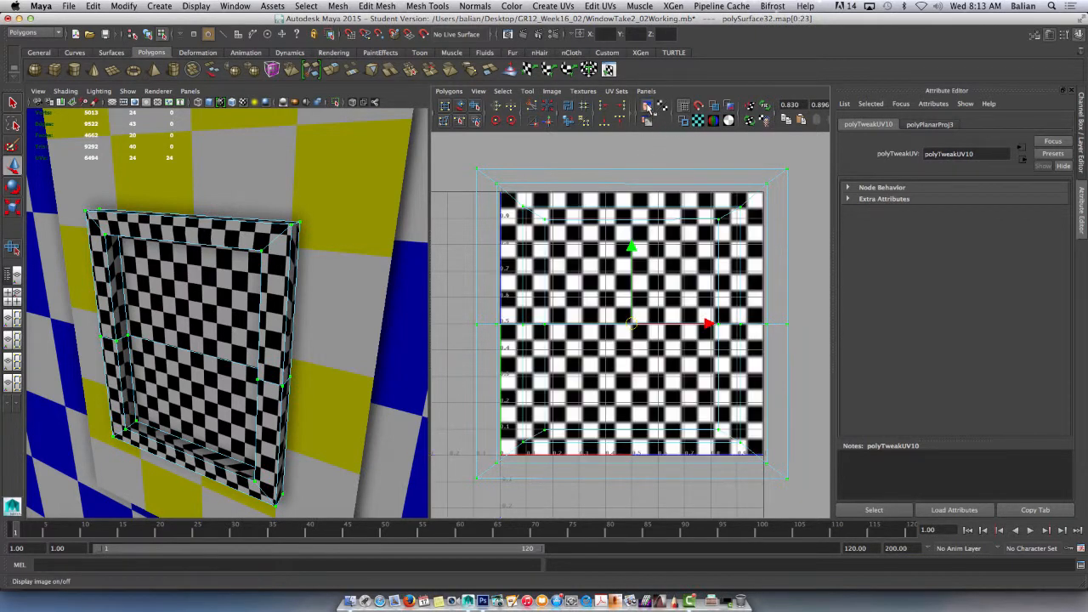
pyautogui.click(646, 108)
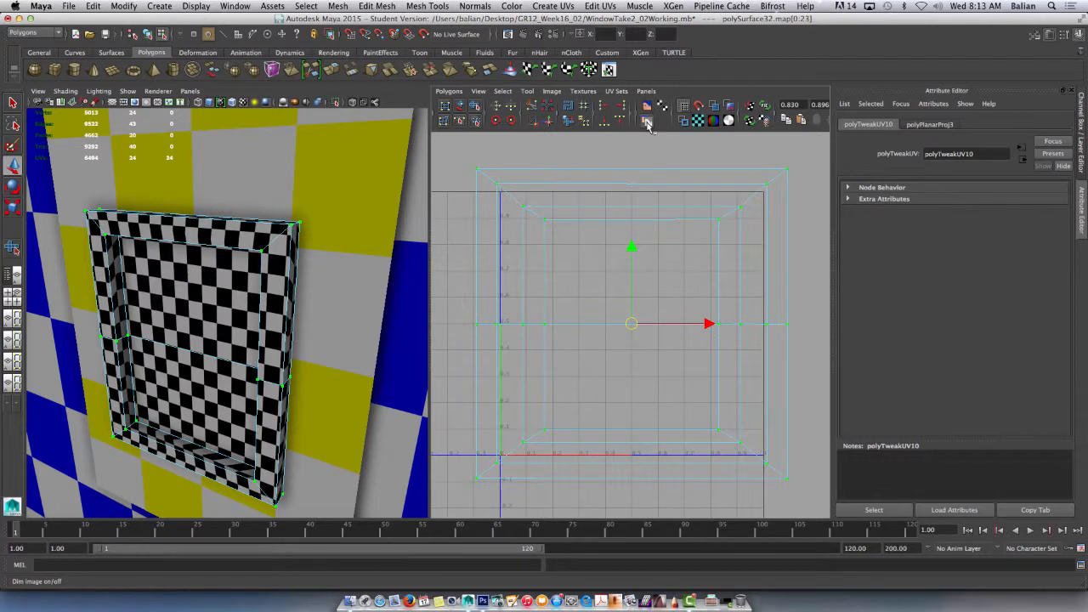
pyautogui.click(647, 107)
pyautogui.click(647, 124)
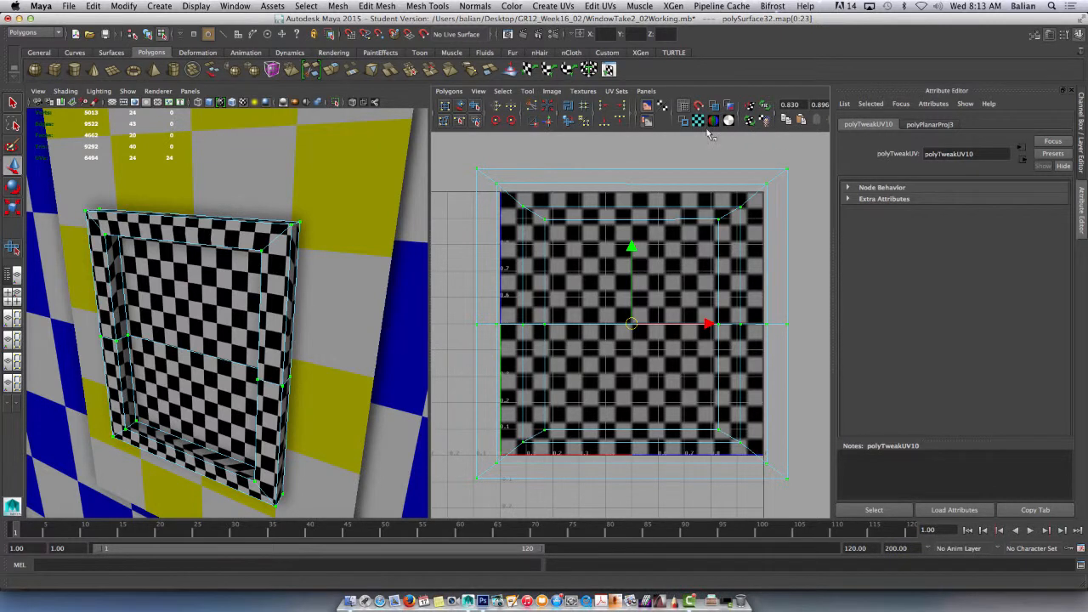
pyautogui.click(663, 107)
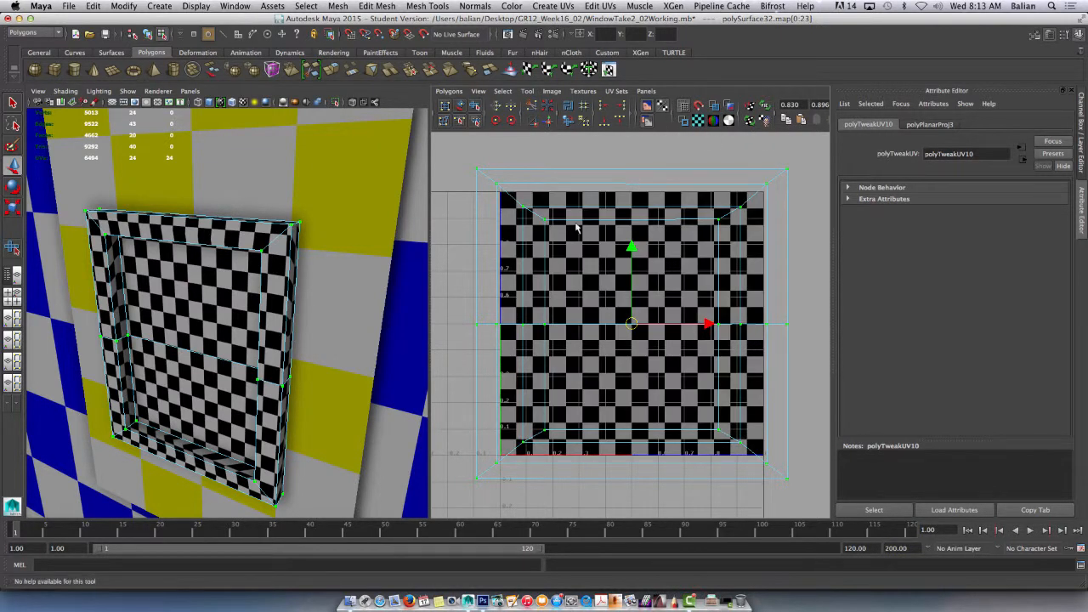
# Step: Scale all the frame's UVs down uniformly so the outermost ring fits the 0 to 1 texture space
pyautogui.press('r')
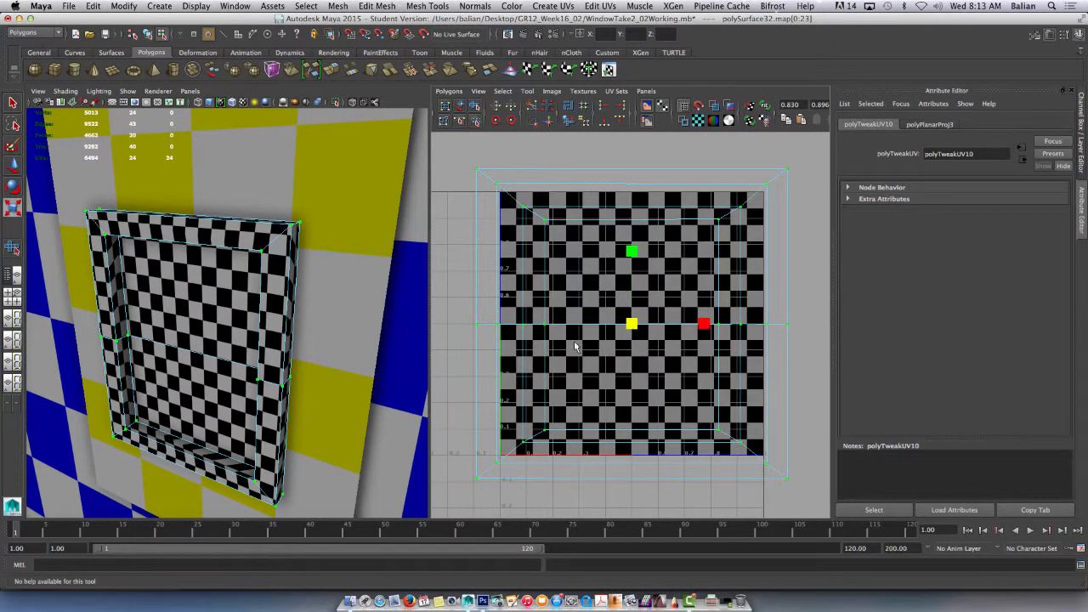
pyautogui.moveTo(627, 332); pyautogui.dragTo(622, 327)
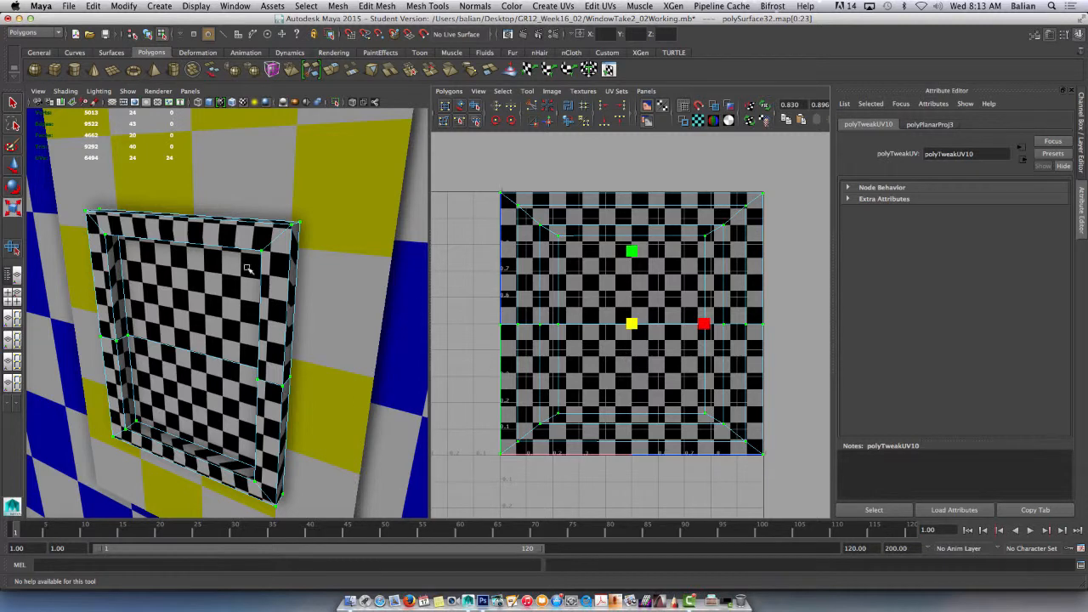
pyautogui.keyDown('alt'); pyautogui.moveTo(275, 349); pyautogui.dragTo(225, 247); pyautogui.keyUp('alt')
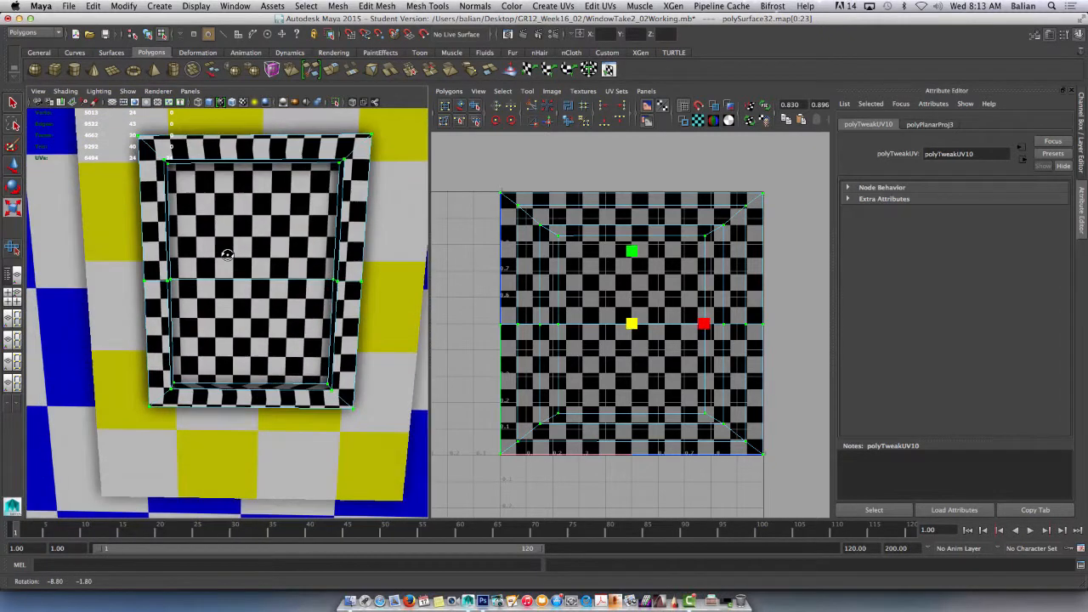
pyautogui.press('r')
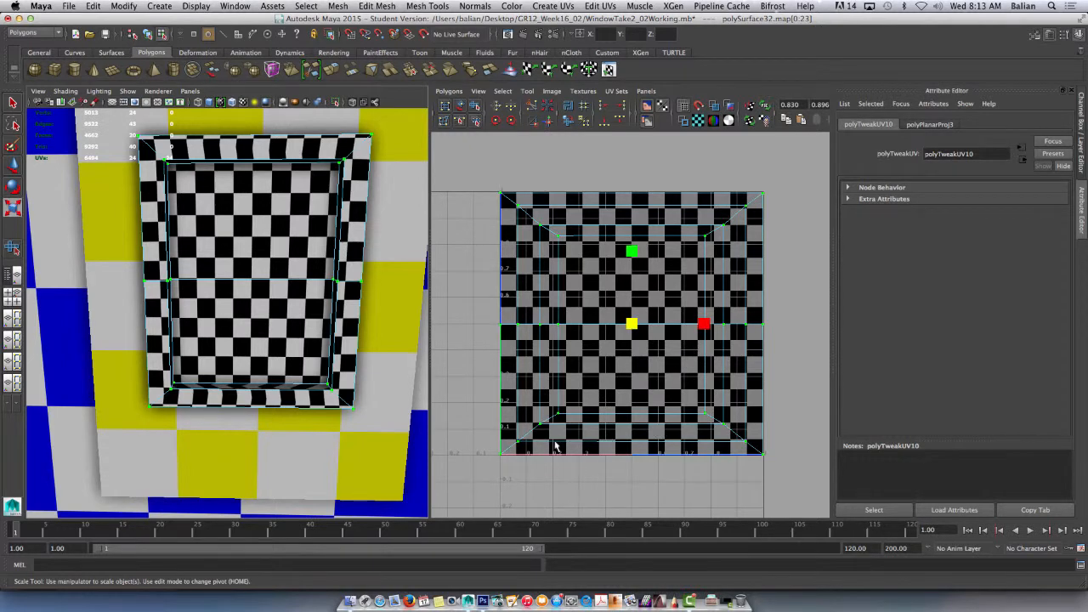
# Step: Move the bottom and top UVs of the second ring from the outside slightly inward onto the checker square boundaries
pyautogui.scroll(3, 568, 432)
pyautogui.scroll(-1, 568, 432)
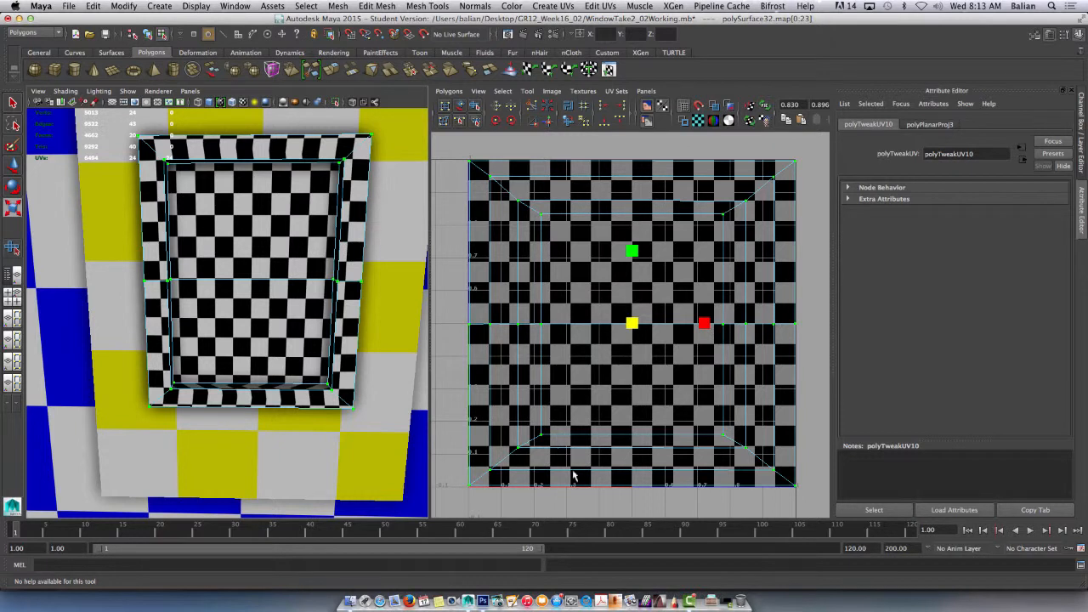
pyautogui.moveTo(485, 464); pyautogui.dragTo(784, 475)
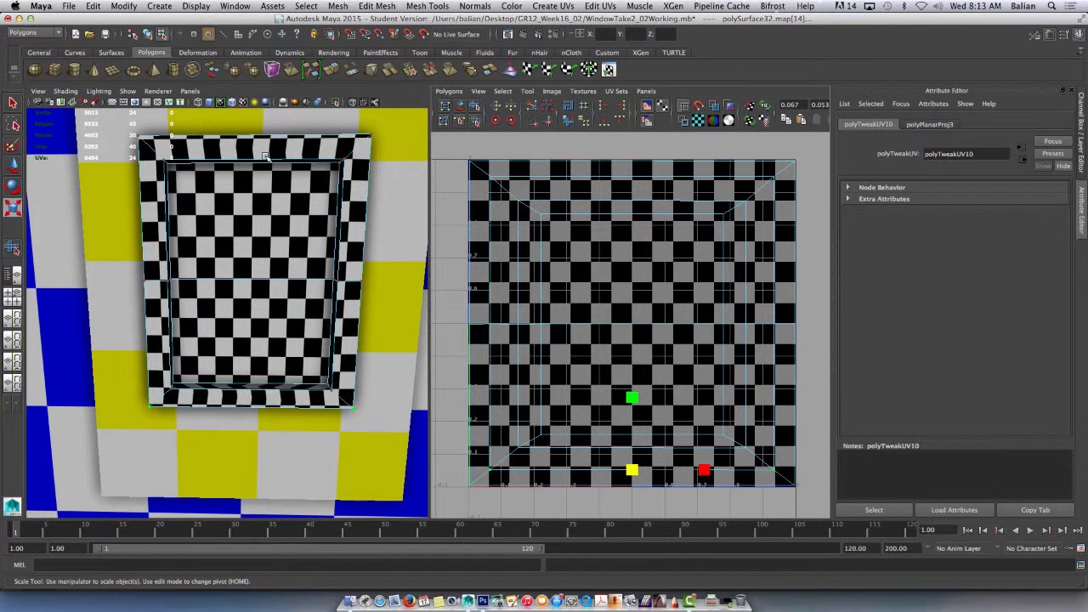
pyautogui.press('w')
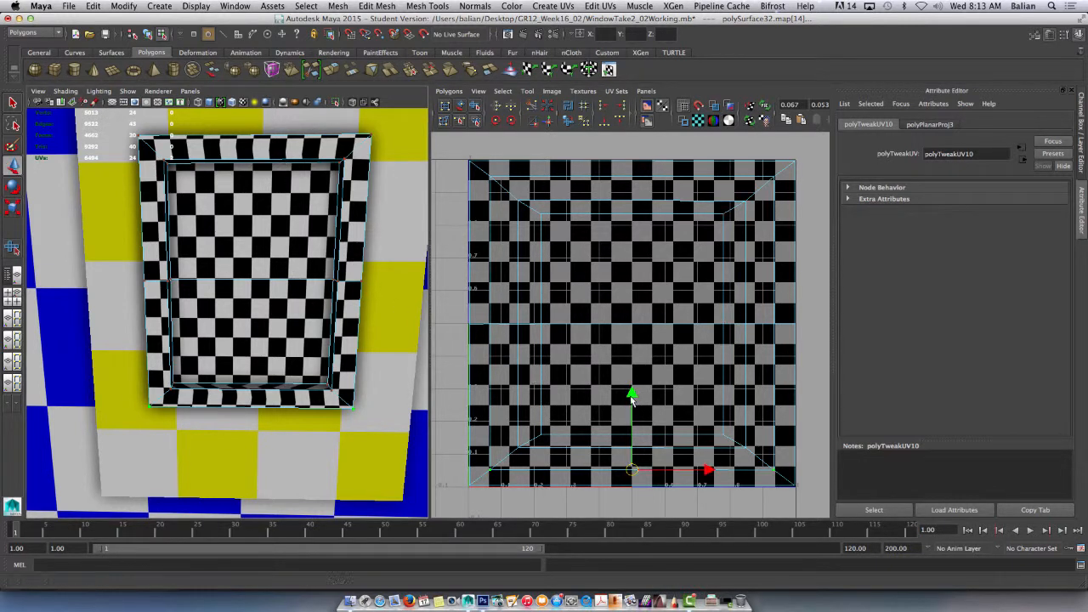
pyautogui.moveTo(631, 398); pyautogui.dragTo(631, 394)
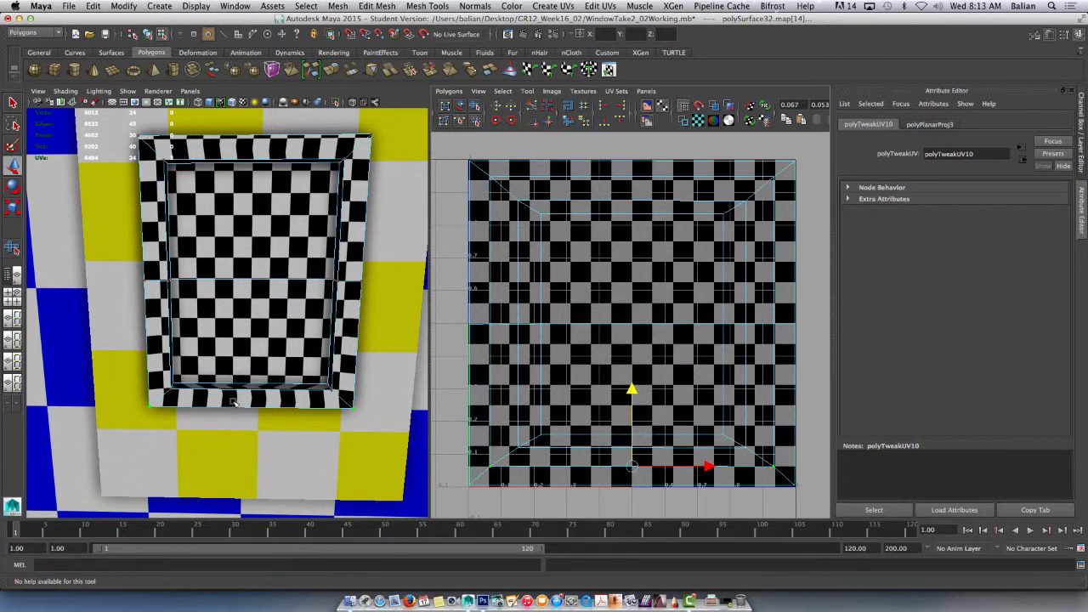
pyautogui.moveTo(484, 174); pyautogui.dragTo(790, 181)
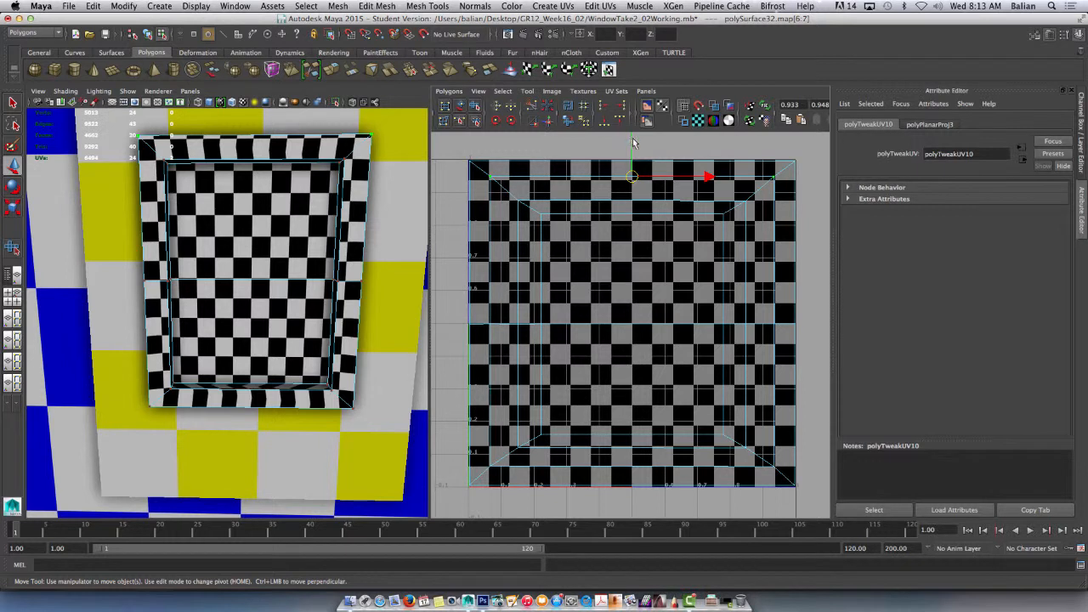
pyautogui.moveTo(632, 143); pyautogui.dragTo(632, 147)
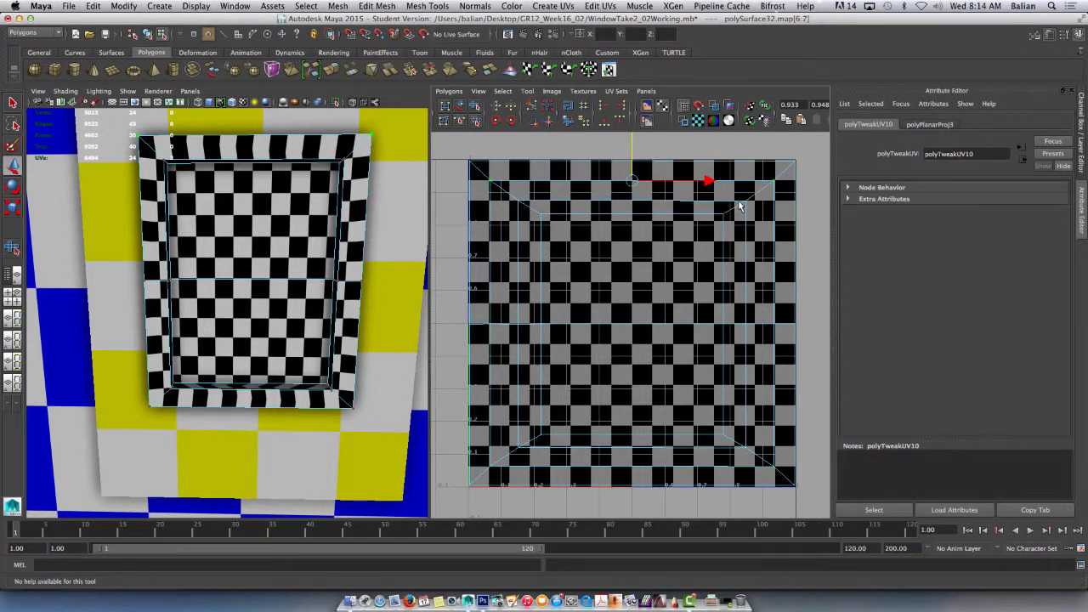
# Step: Move the top and bottom corner UVs of the innermost ring inward onto the nearest checker square boundaries
pyautogui.moveTo(539, 220); pyautogui.dragTo(732, 211)
pyautogui.moveTo(632, 167); pyautogui.dragTo(632, 172)
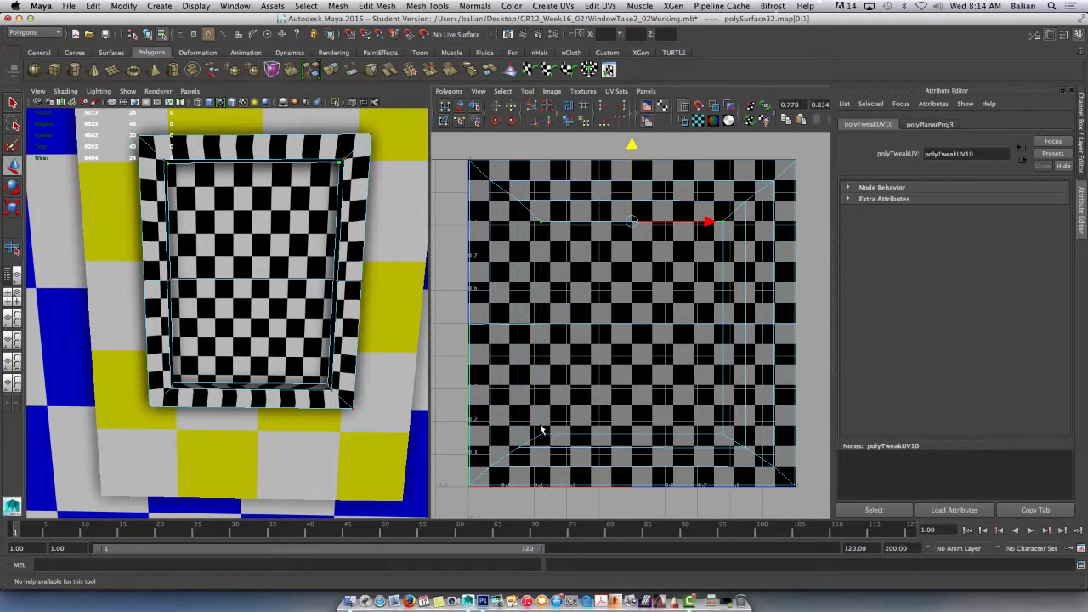
pyautogui.moveTo(540, 431); pyautogui.dragTo(728, 441)
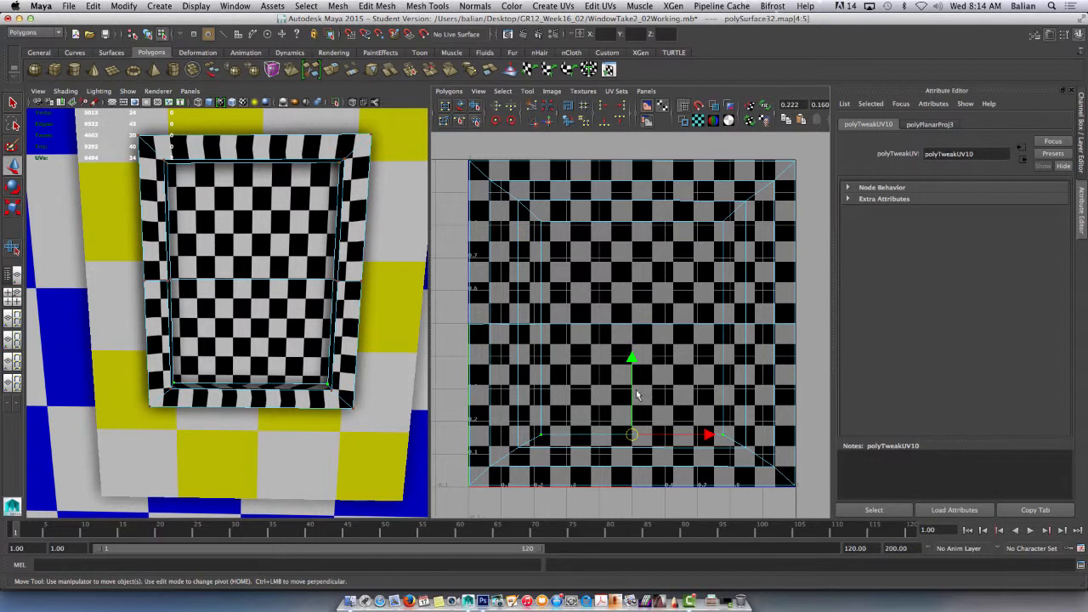
pyautogui.moveTo(629, 398); pyautogui.dragTo(630, 390)
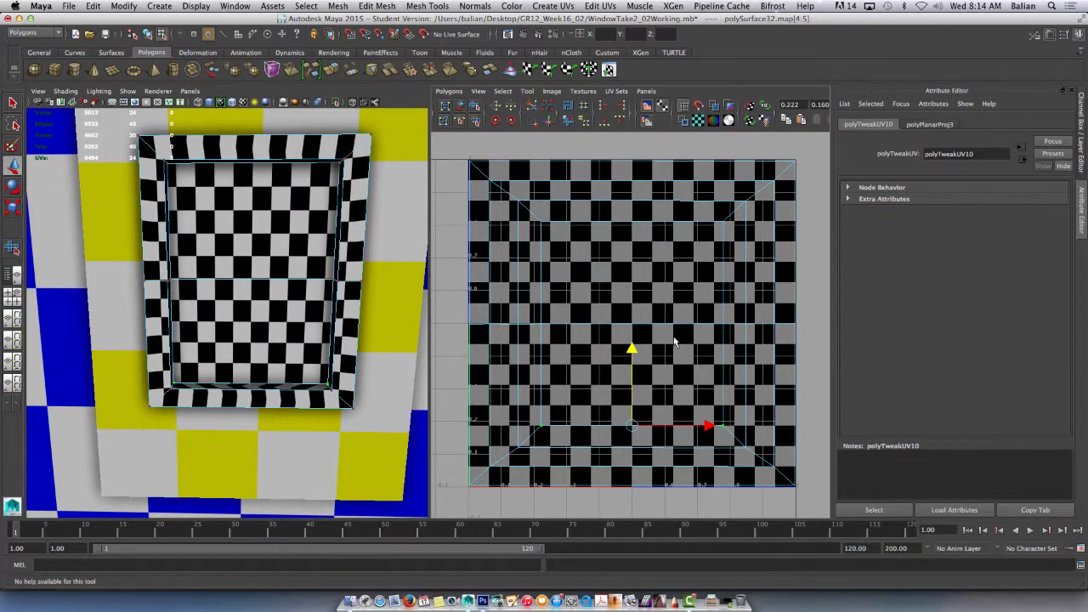
# Step: Adjust the right and left side UVs of the second ring horizontally to match the checker square boundaries
pyautogui.moveTo(770, 178); pyautogui.dragTo(786, 478)
pyautogui.moveTo(813, 325); pyautogui.dragTo(816, 329)
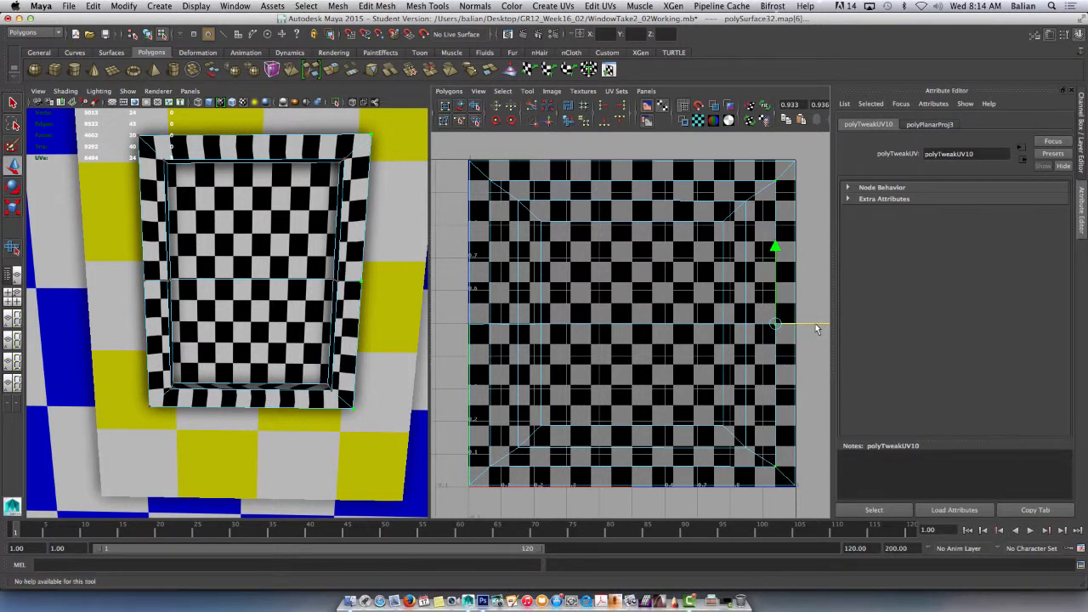
pyautogui.moveTo(478, 177); pyautogui.dragTo(495, 477)
pyautogui.click(564, 326)
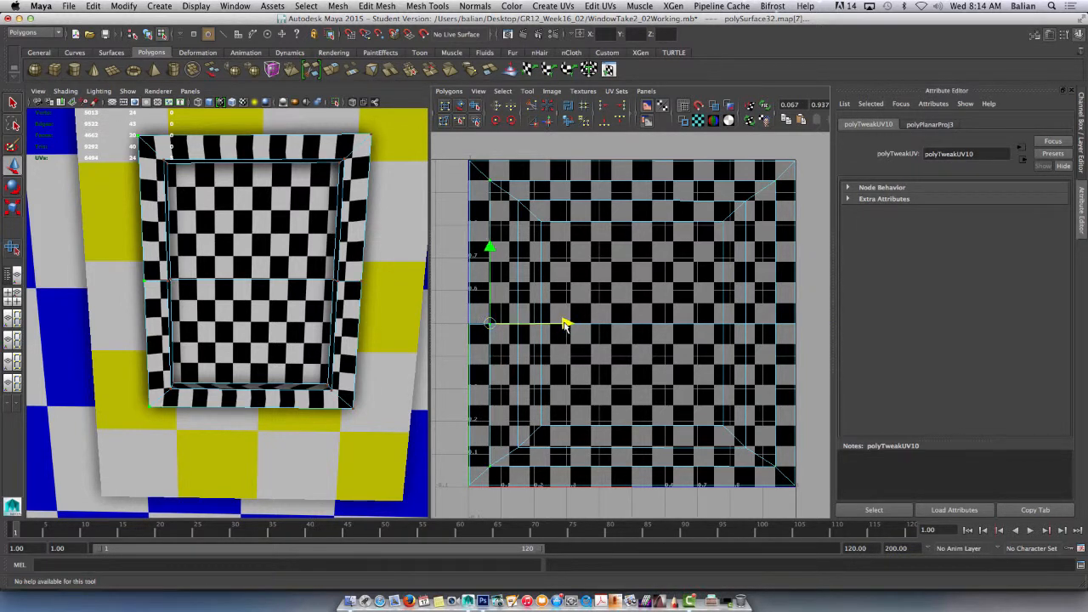
# Step: Move the left-side UVs of the third and innermost rings outward along U onto the checker square boundaries
pyautogui.moveTo(503, 197); pyautogui.dragTo(530, 459)
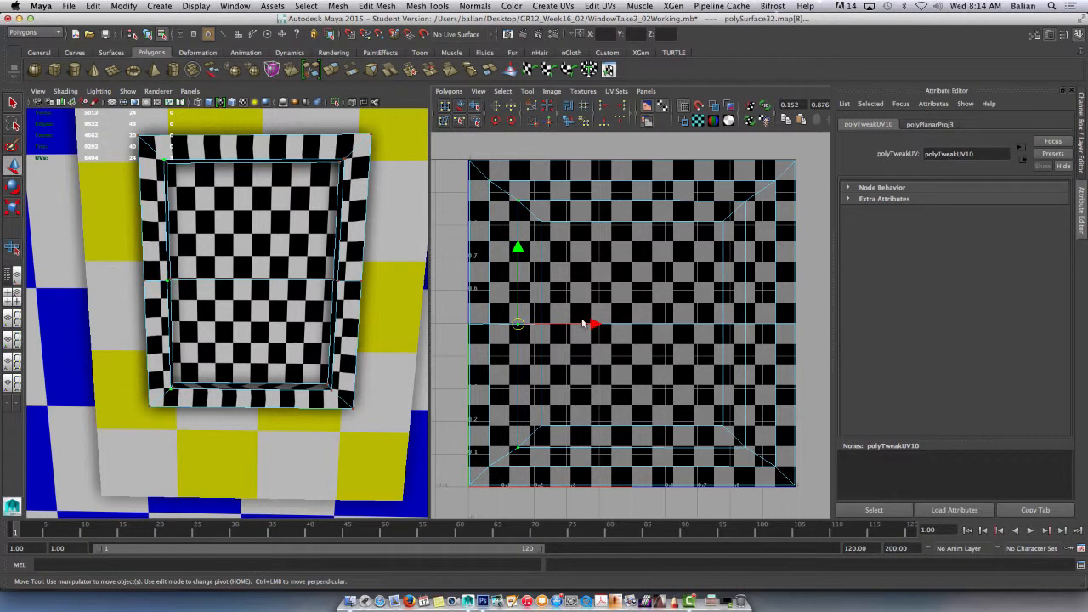
pyautogui.moveTo(583, 324); pyautogui.dragTo(576, 327)
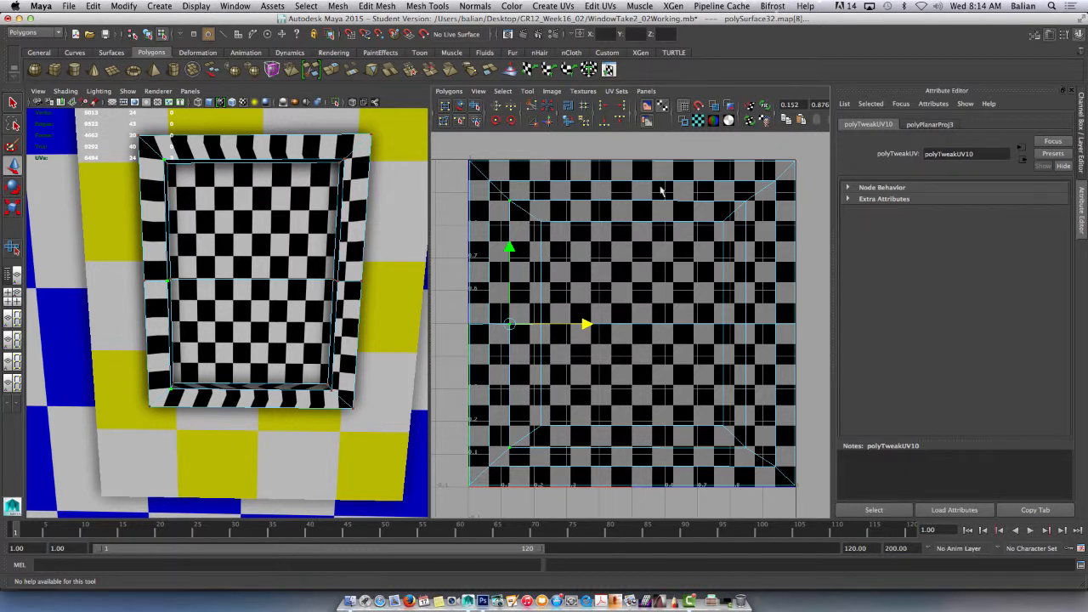
pyautogui.moveTo(535, 255); pyautogui.dragTo(548, 435)
pyautogui.moveTo(600, 324); pyautogui.dragTo(593, 330)
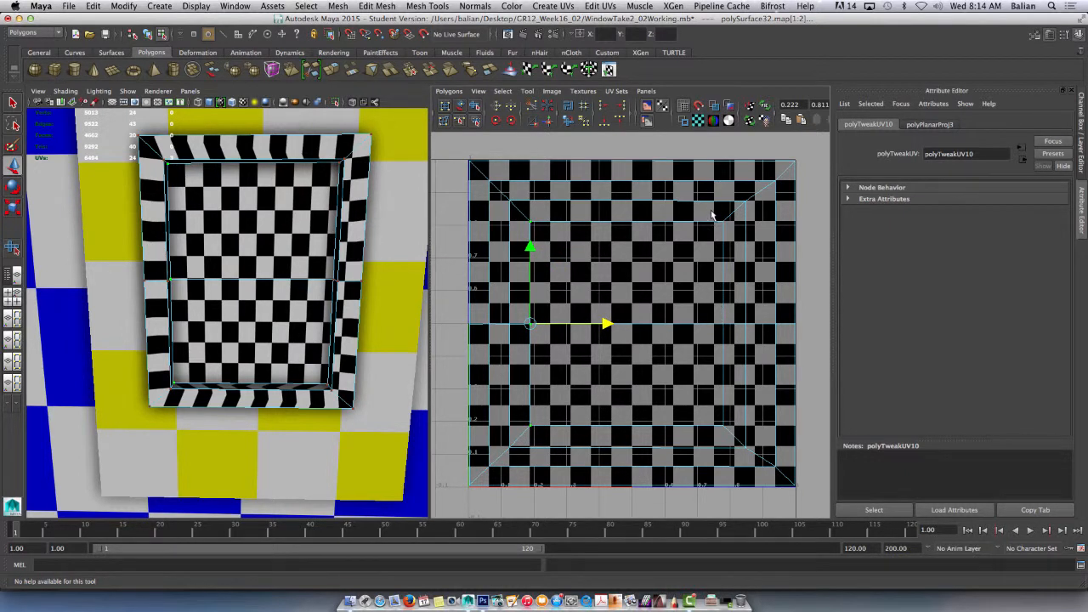
# Step: Move the right-side UVs of the third and innermost rings outward along U onto the checker square boundaries
pyautogui.moveTo(713, 215); pyautogui.dragTo(734, 421)
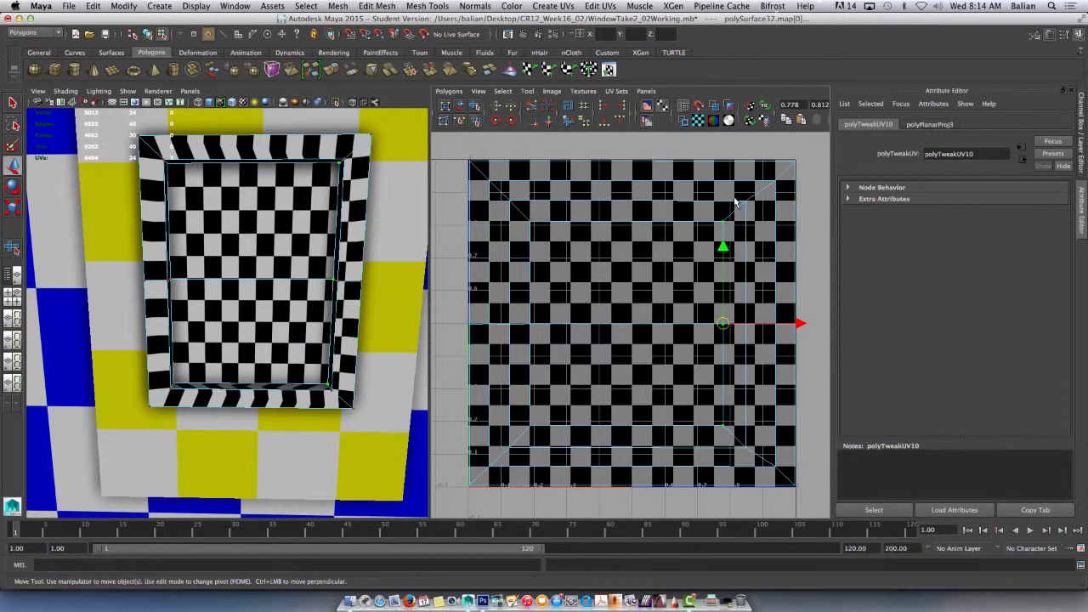
pyautogui.moveTo(738, 200); pyautogui.dragTo(761, 440)
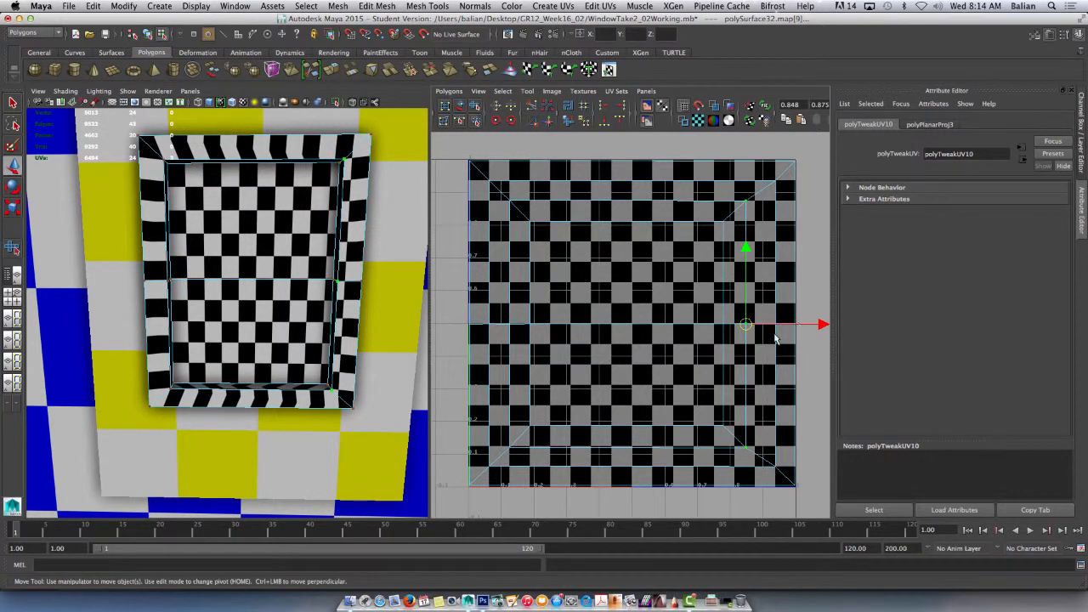
pyautogui.moveTo(762, 328); pyautogui.dragTo(772, 326)
pyautogui.moveTo(713, 215); pyautogui.dragTo(730, 438)
pyautogui.click(757, 324)
pyautogui.moveTo(757, 324); pyautogui.dragTo(767, 324)
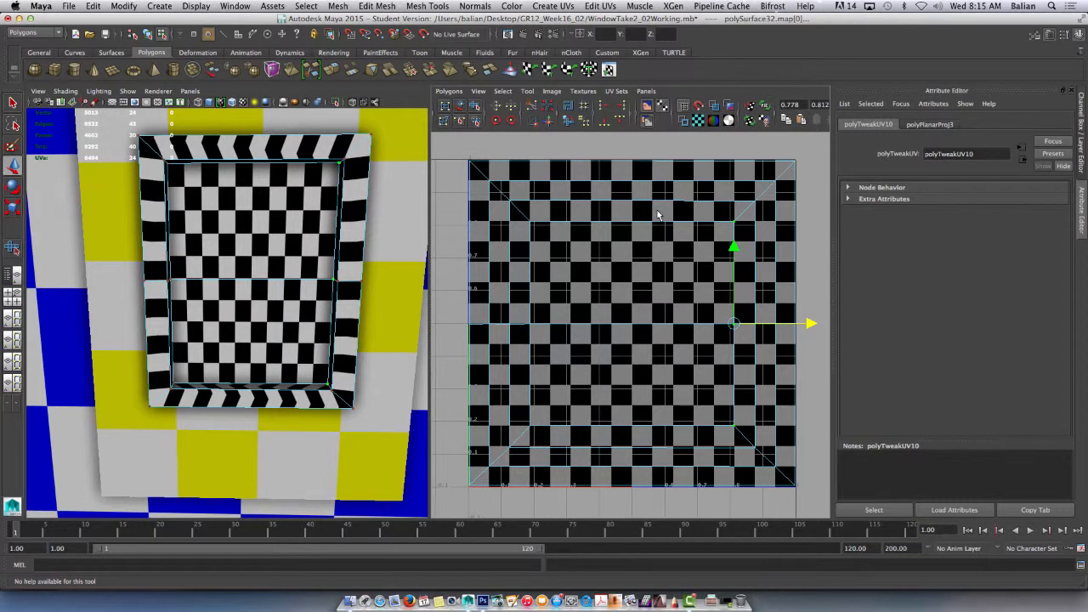
# Step: Move the left-side and right-side UVs of all rings inward along U by one checker square and hide the checker image behind the UVs
pyautogui.scroll(1, 653, 232)
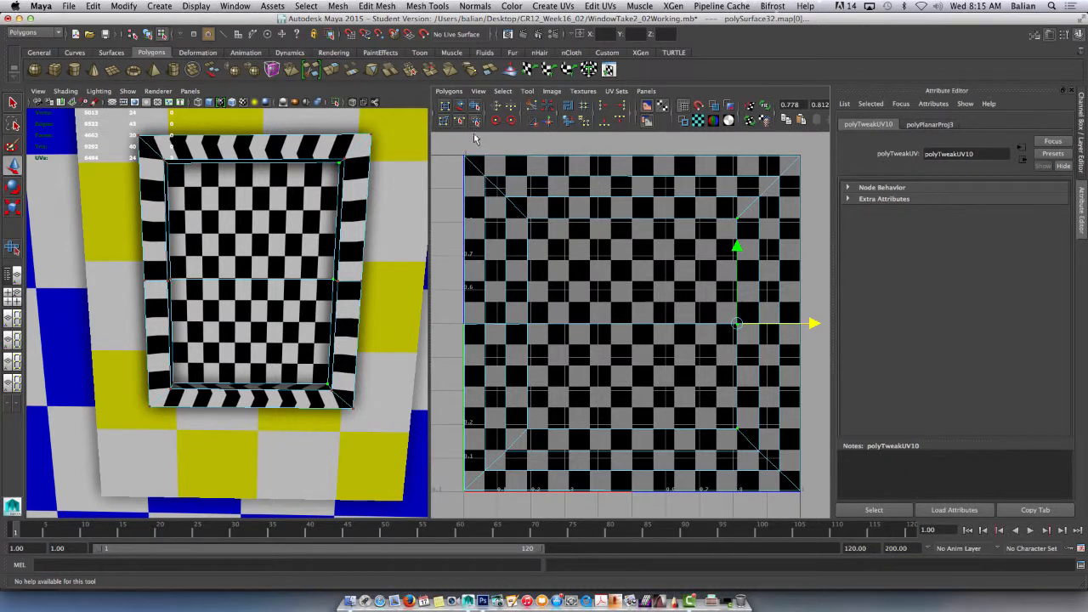
pyautogui.moveTo(451, 139); pyautogui.dragTo(532, 500)
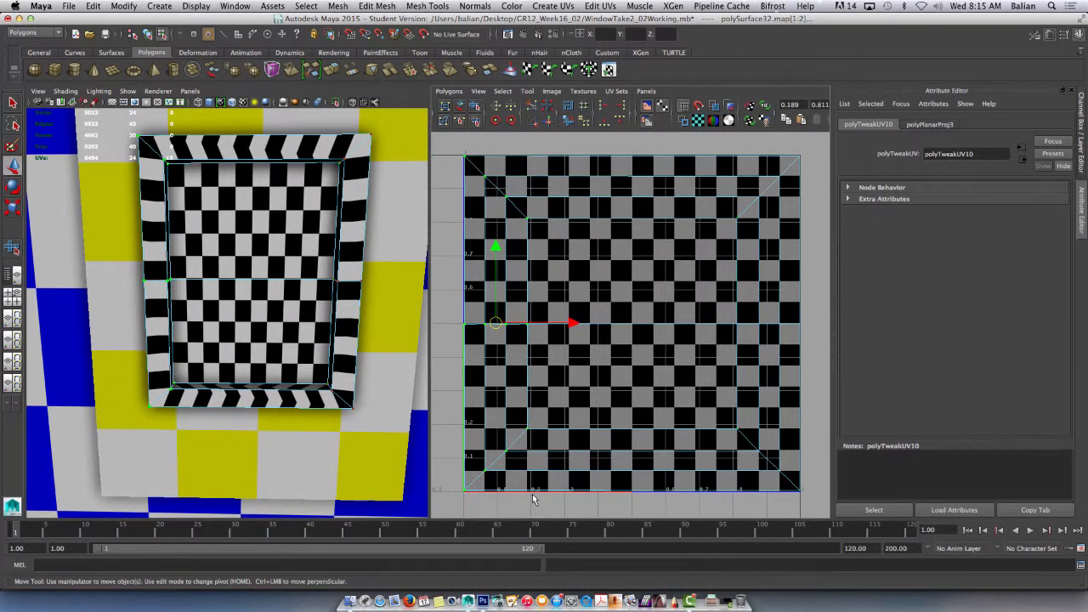
pyautogui.moveTo(559, 329); pyautogui.dragTo(579, 330)
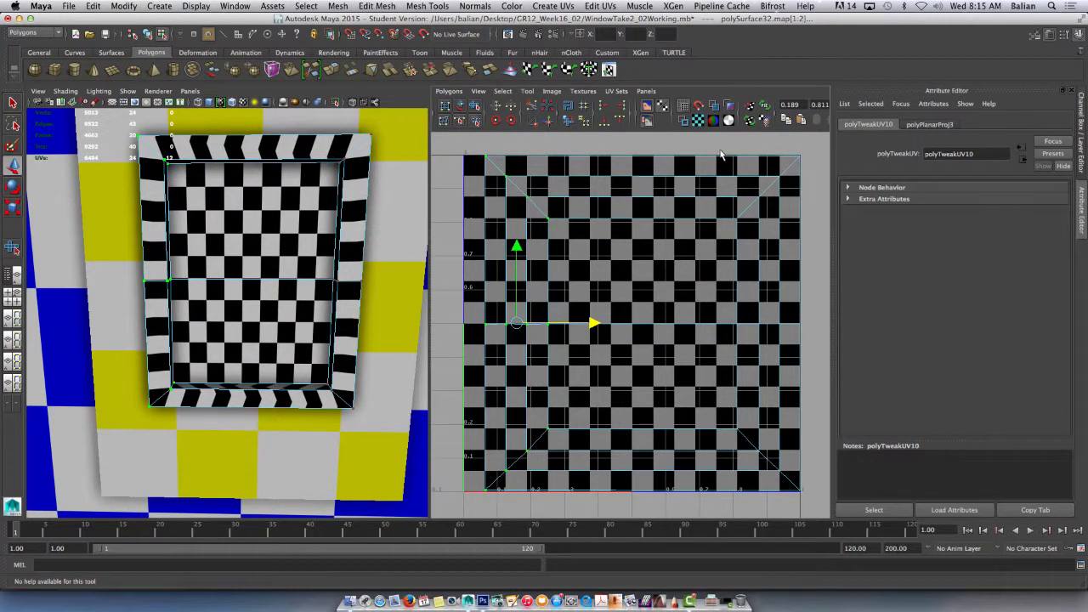
pyautogui.moveTo(720, 153); pyautogui.dragTo(821, 504)
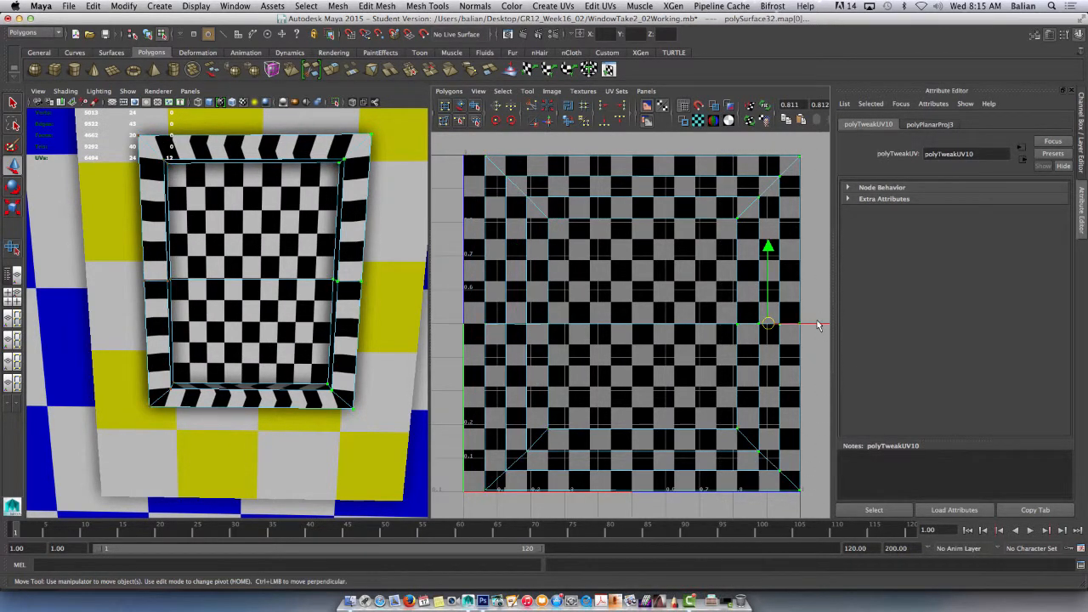
pyautogui.moveTo(818, 325); pyautogui.dragTo(798, 331)
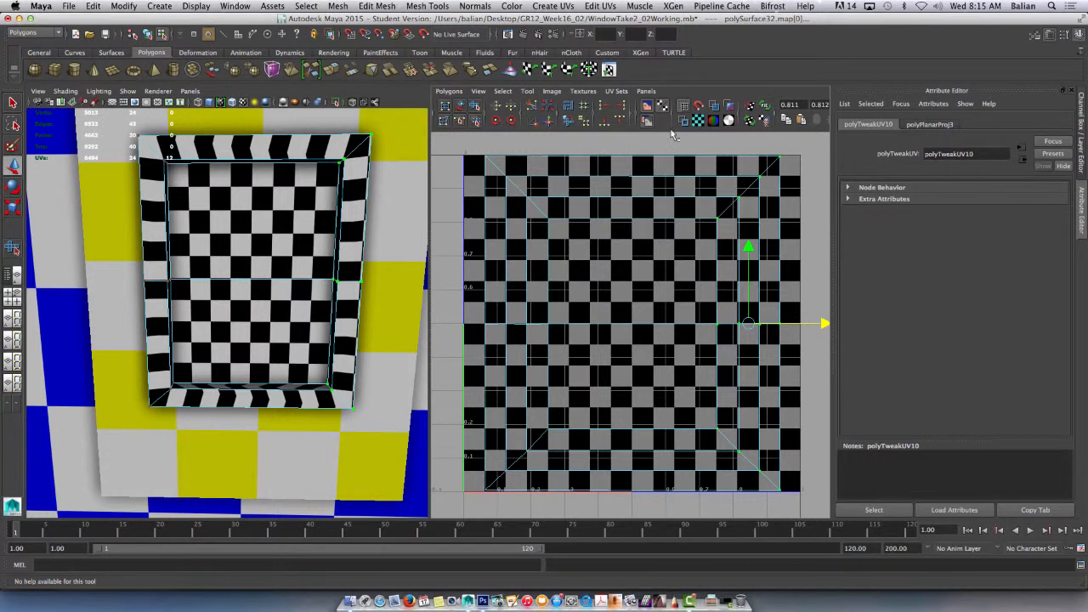
pyautogui.click(646, 106)
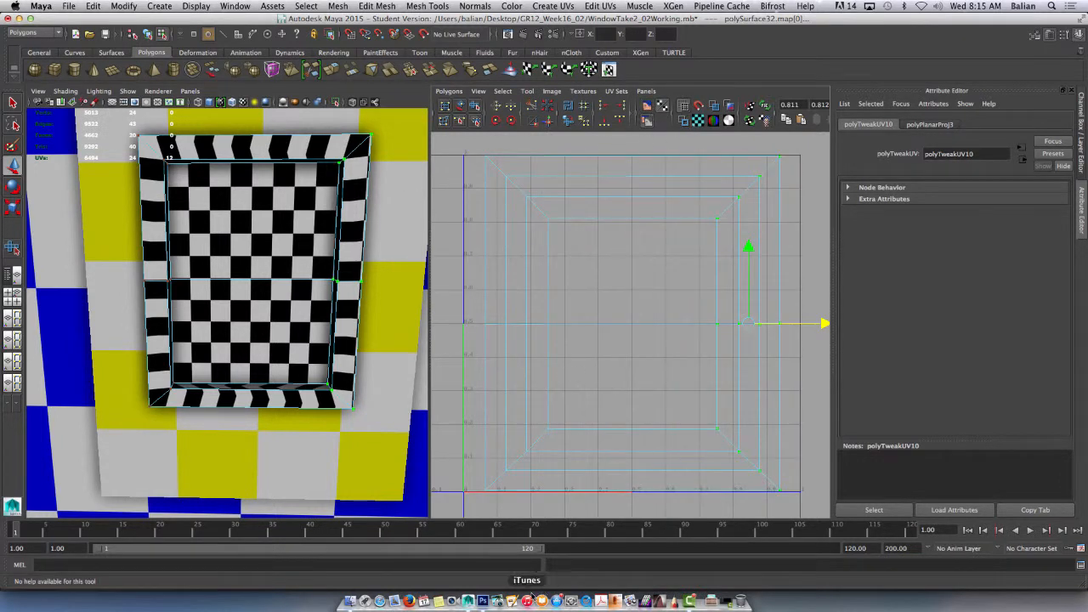
# Step: Switch to Photoshop and hide the Layer 7 and Reclaimed-Wood layers to examine the base wood texture of the door frame
pyautogui.click(482, 601)
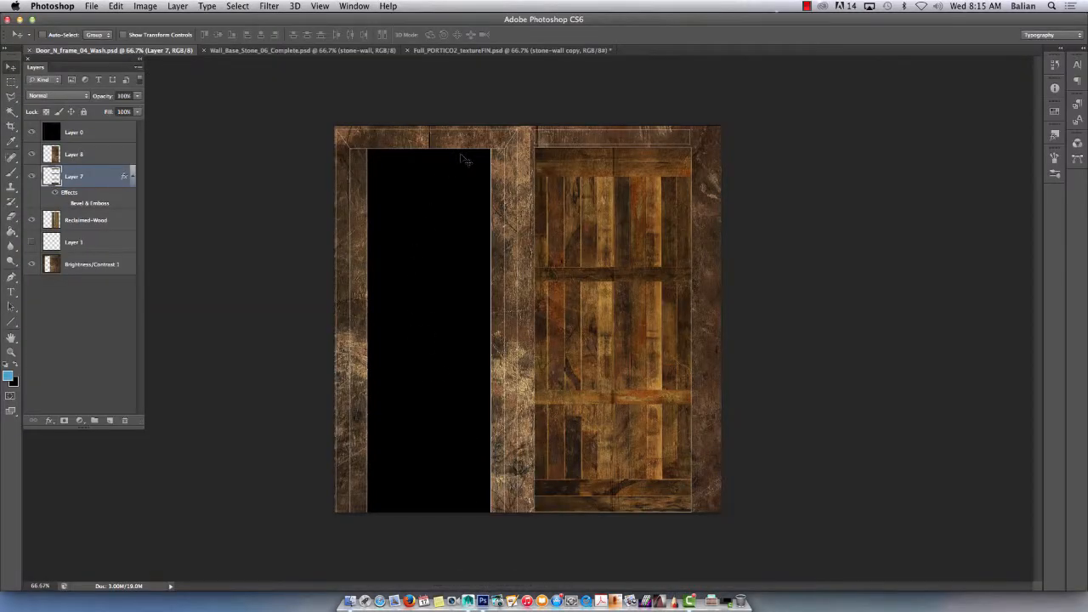
pyautogui.click(32, 154)
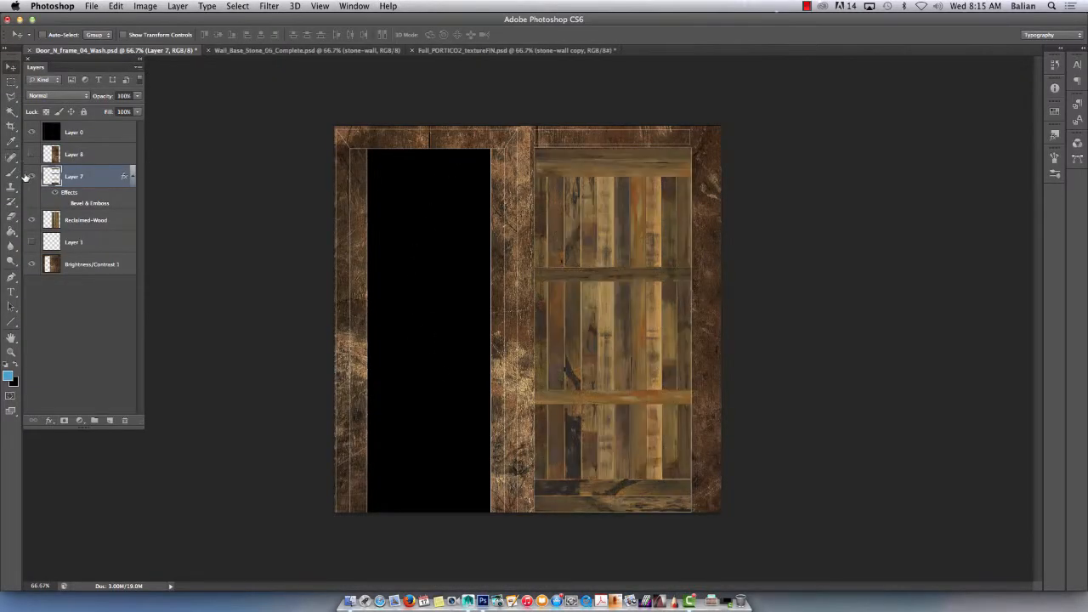
pyautogui.click(32, 176)
pyautogui.click(31, 220)
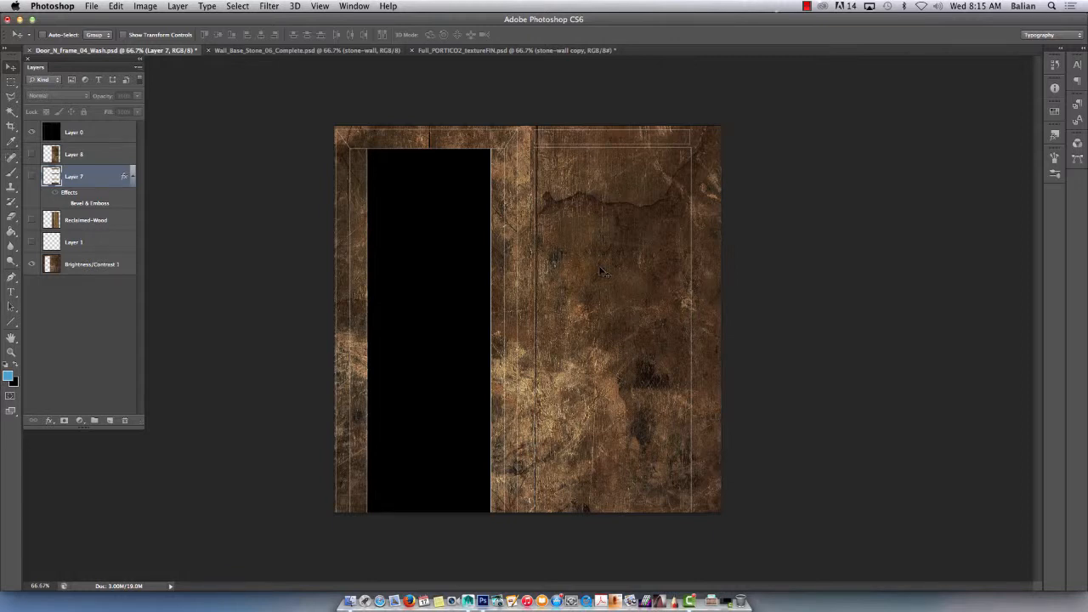
pyautogui.click(31, 154)
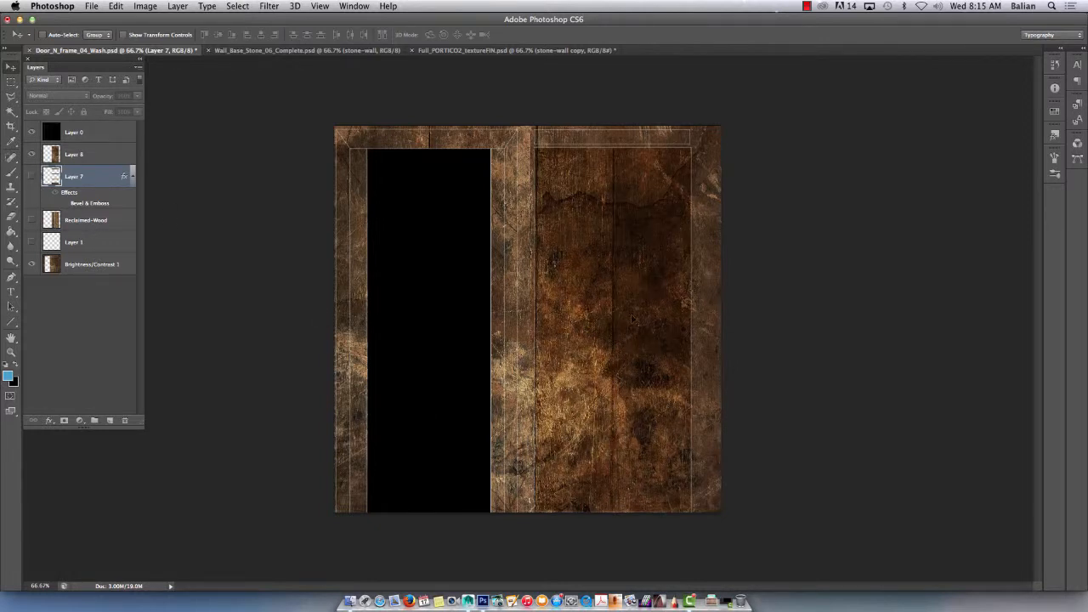
# Step: View the Wall_Base_Stone_06_Complete.psd texture for comparison with the door frame texture, and switch back to Maya
pyautogui.click(295, 51)
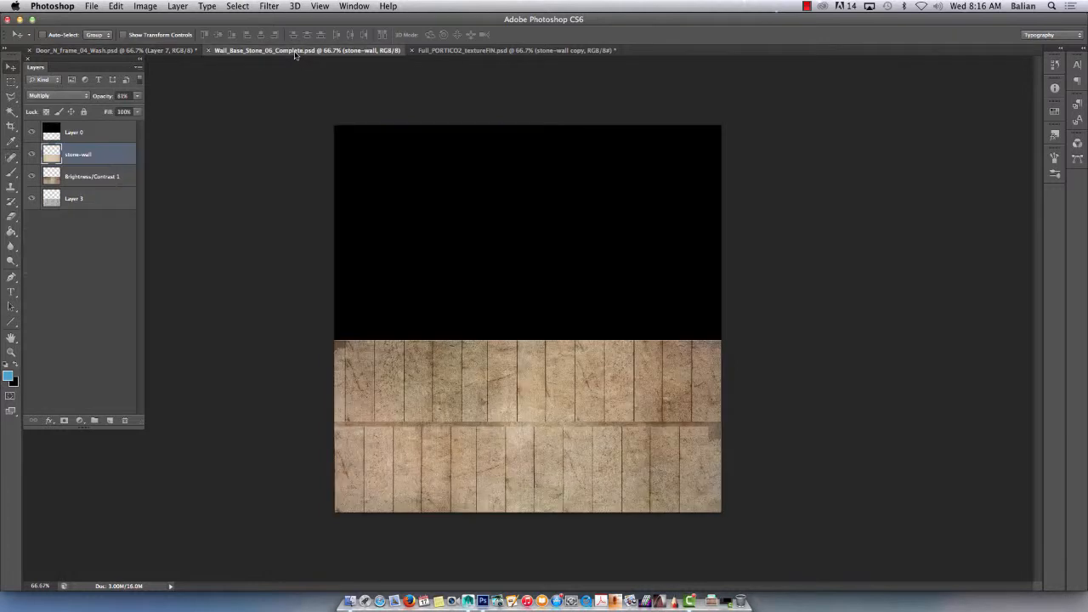
pyautogui.click(121, 51)
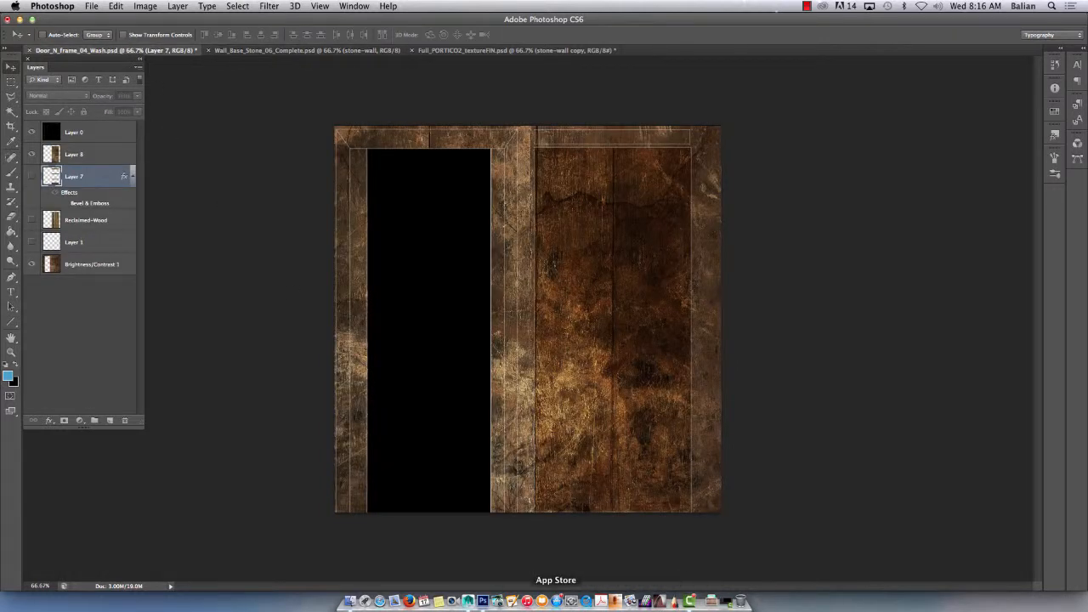
pyautogui.click(468, 601)
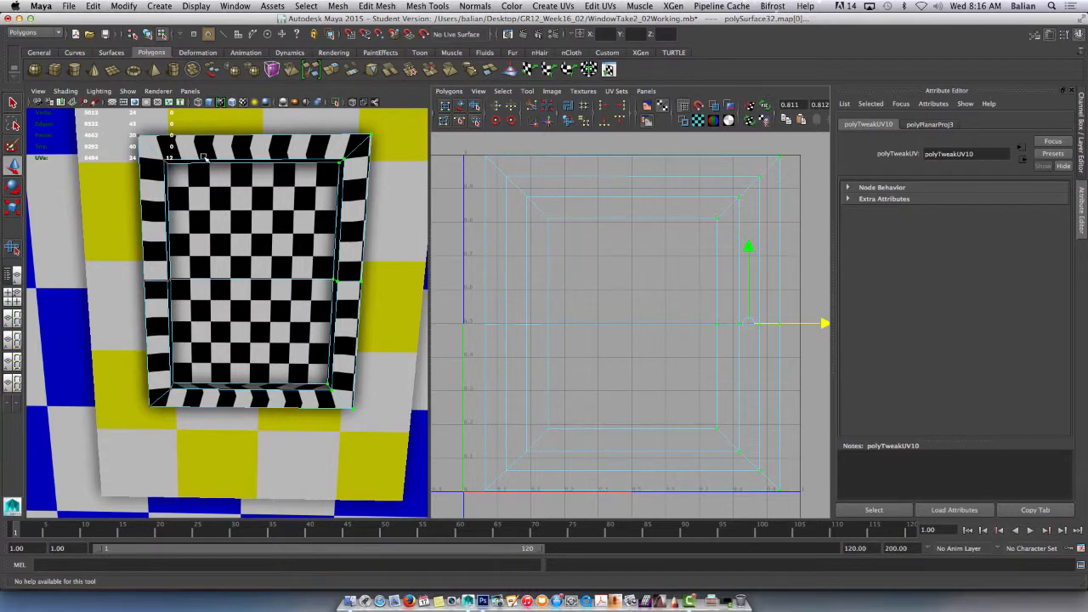
# Step: Cut the UVs along the four diagonal corner edges of the window frame's outermost ring
pyautogui.keyDown('alt'); pyautogui.moveTo(213, 182); pyautogui.dragTo(221, 241); pyautogui.keyUp('alt')
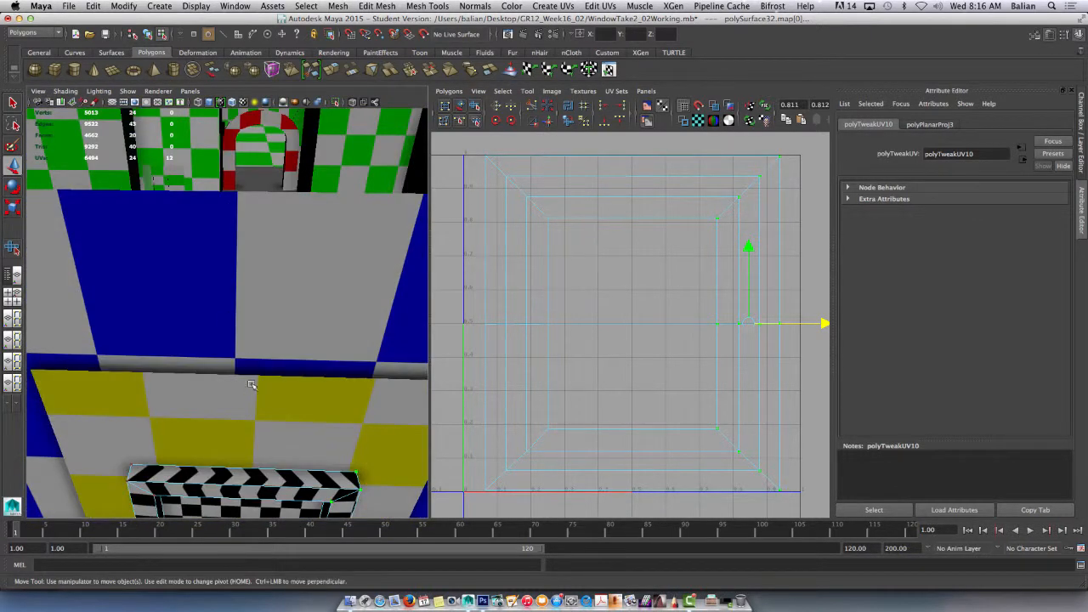
pyautogui.press('f')
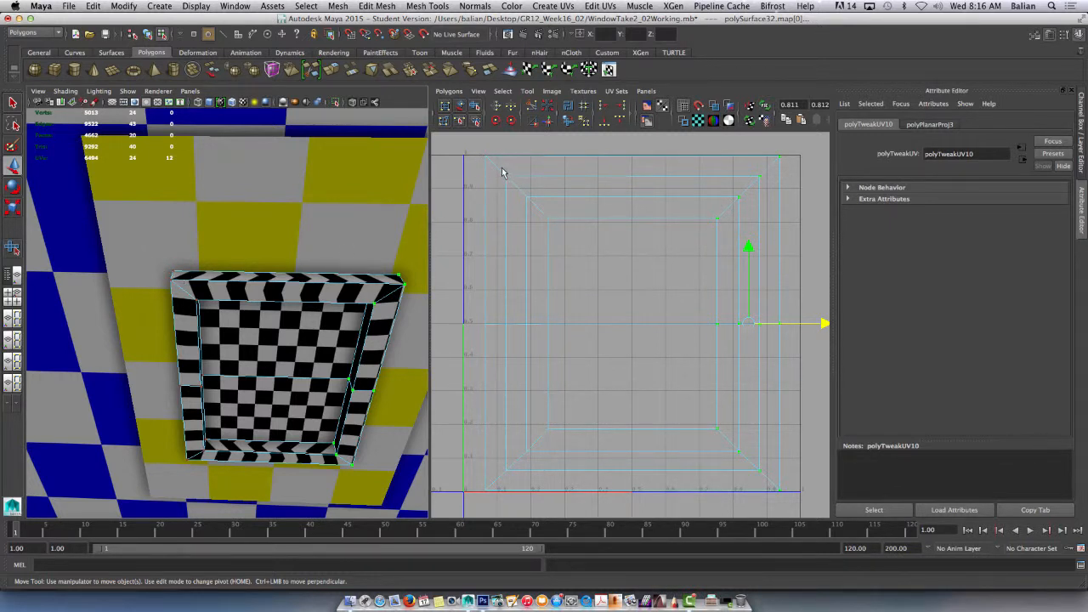
pyautogui.moveTo(498, 170); pyautogui.dragTo(498, 151, button='right')
pyautogui.click(503, 164)
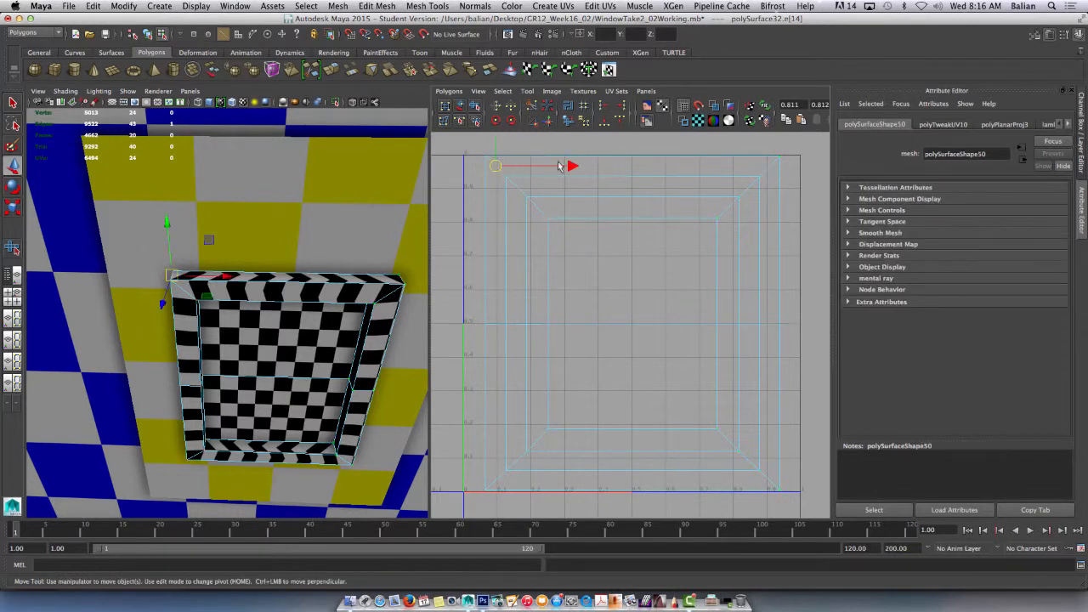
pyautogui.keyDown('shift'); pyautogui.click(773, 176); pyautogui.keyUp('shift')
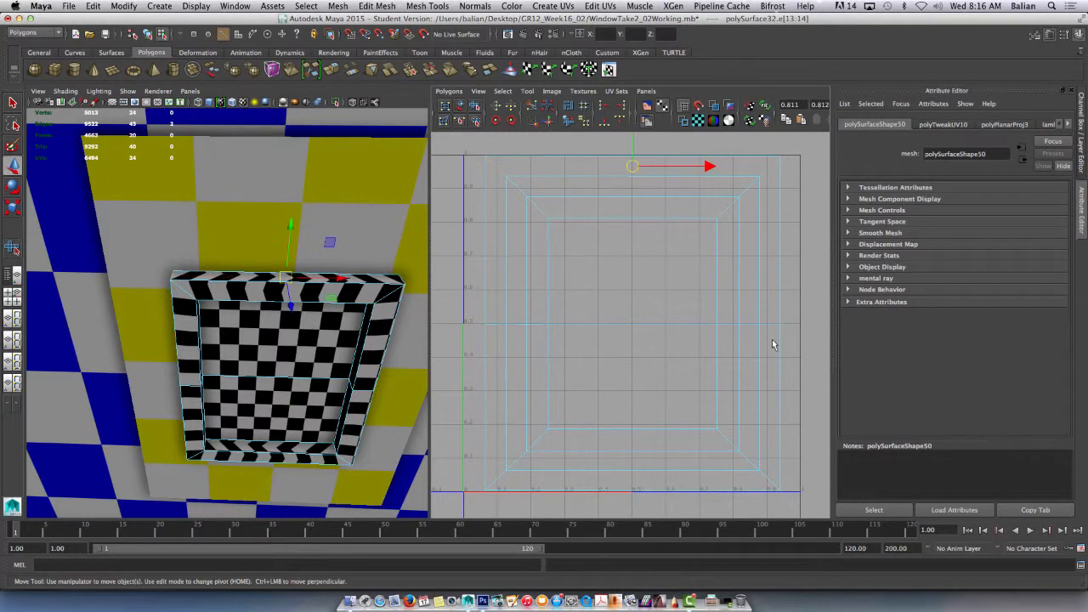
pyautogui.keyDown('shift'); pyautogui.click(762, 481); pyautogui.keyUp('shift')
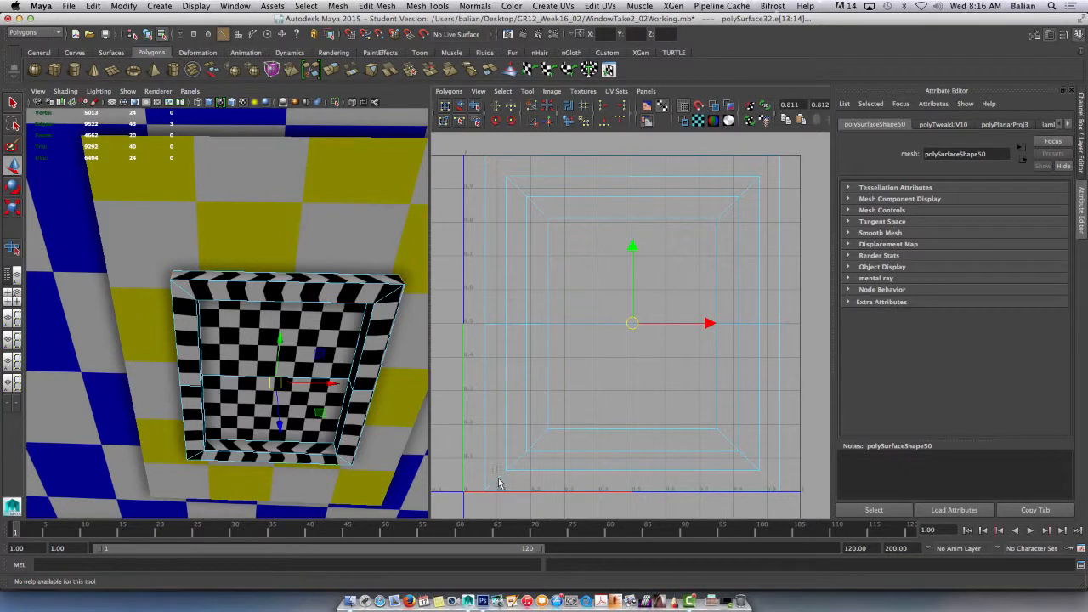
pyautogui.click(443, 91)
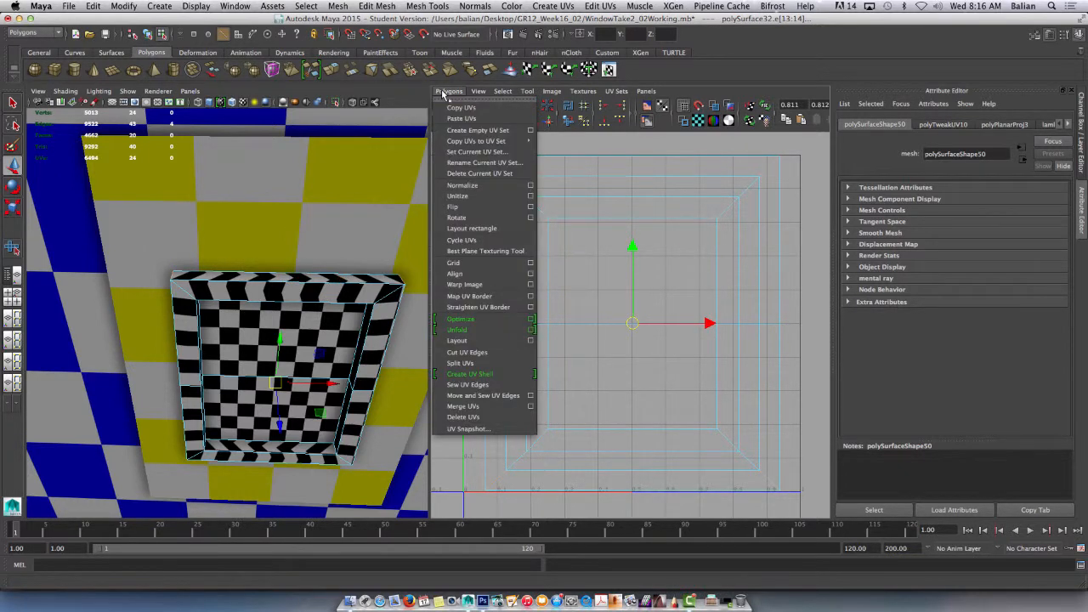
pyautogui.click(460, 363)
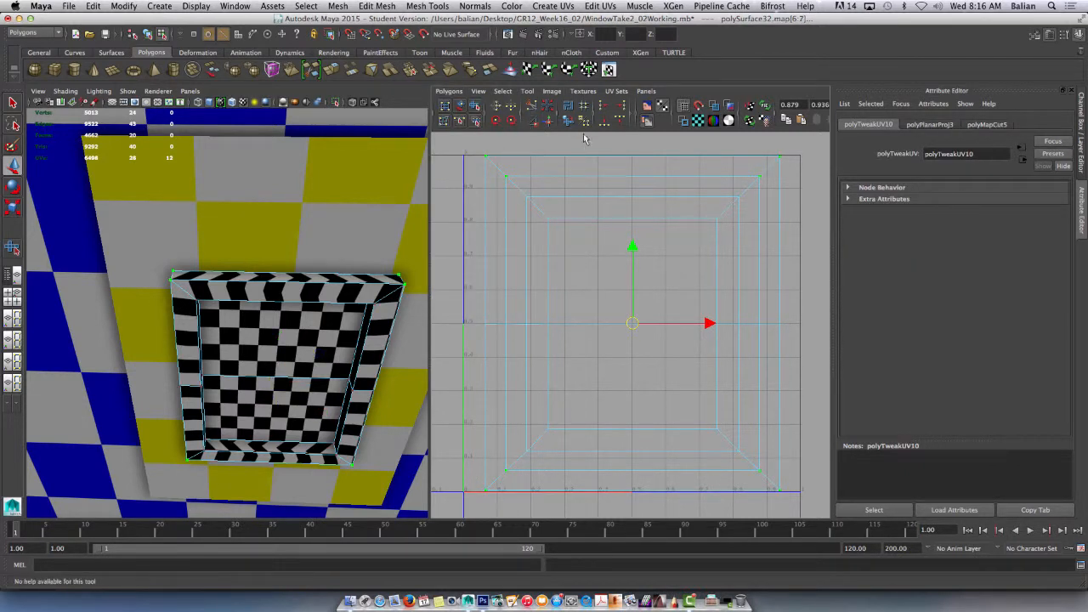
# Step: Move the two outer corner UVs of the top strip inward along U in line with the second ring's corners
pyautogui.click(486, 160)
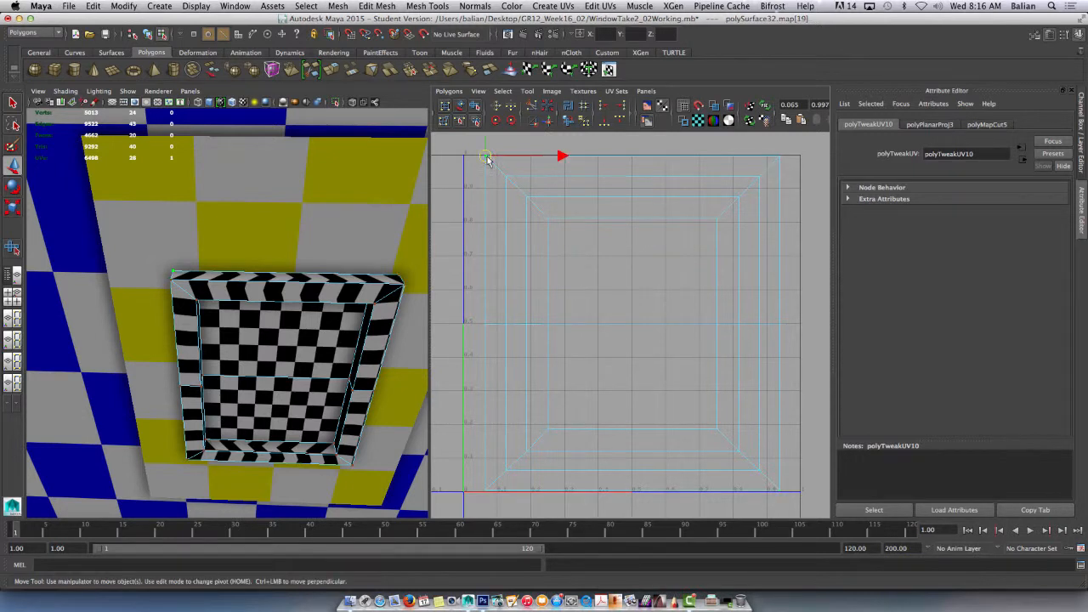
pyautogui.moveTo(488, 160); pyautogui.dragTo(530, 163, button='middle')
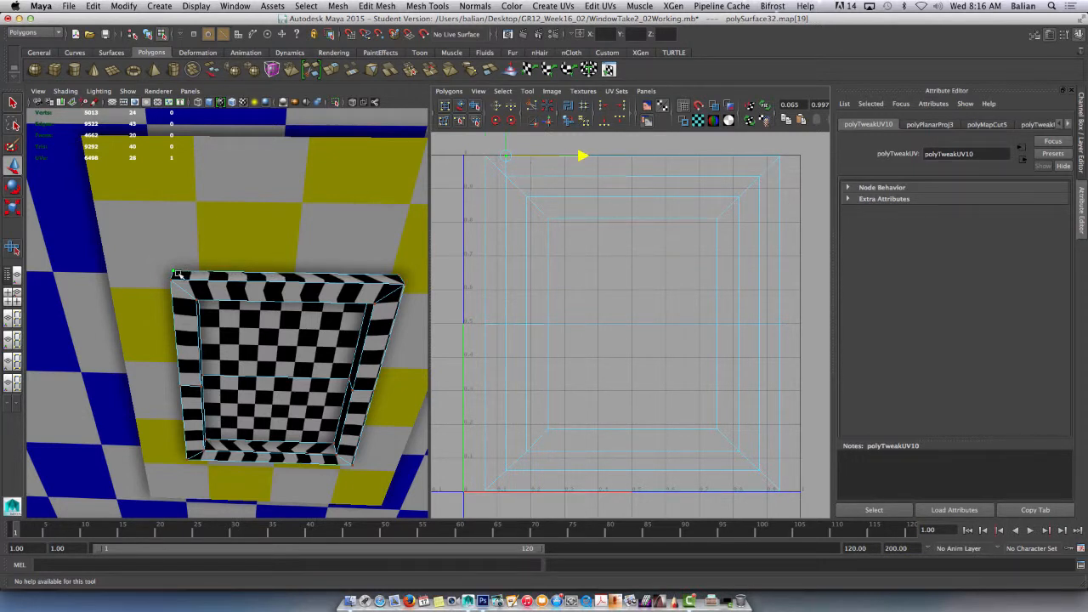
pyautogui.click(781, 158)
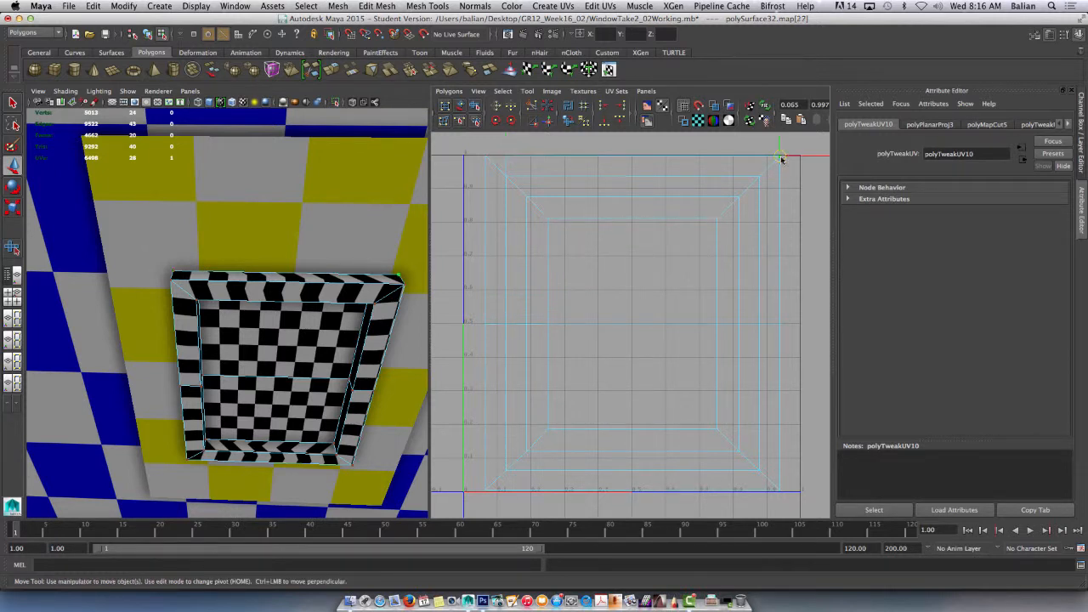
pyautogui.moveTo(804, 157); pyautogui.dragTo(787, 158)
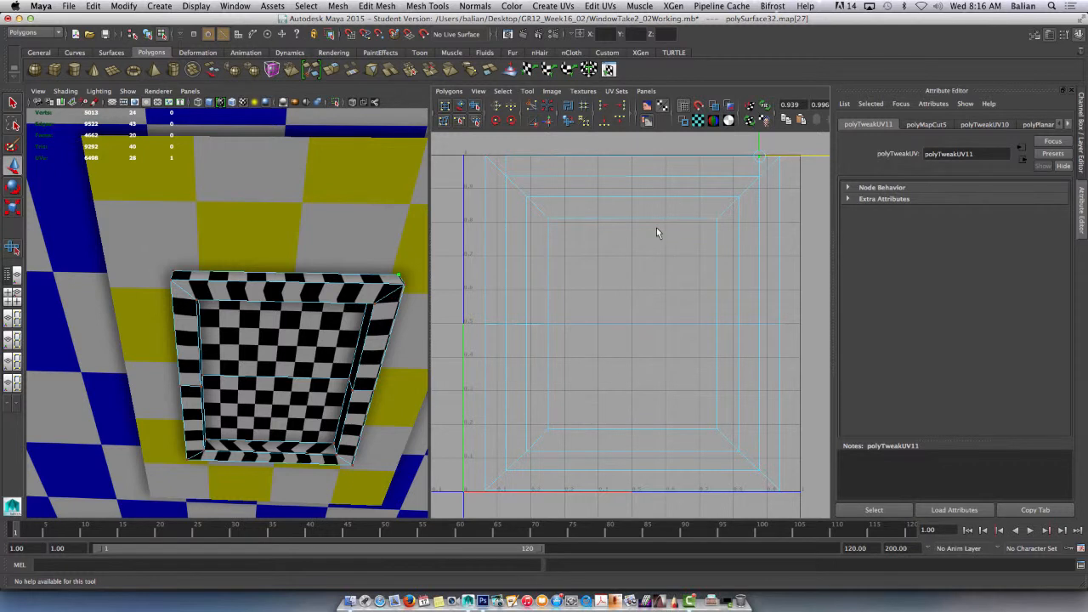
# Step: Lower the top outer corner UVs of the left and right side strips to the height of the second ring's top corners
pyautogui.click(488, 165)
pyautogui.moveTo(484, 159); pyautogui.dragTo(484, 162)
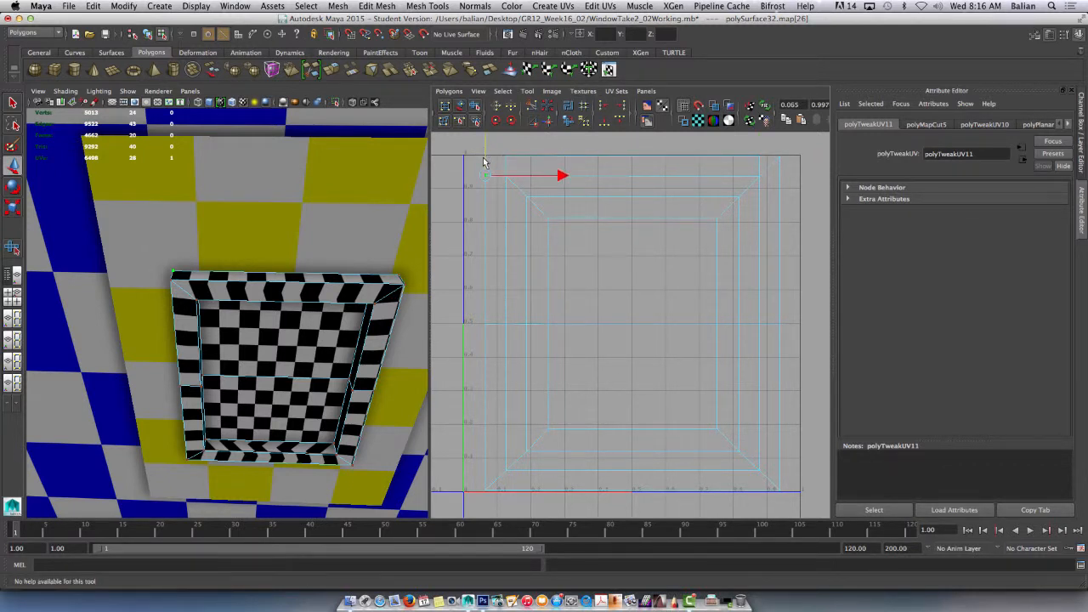
pyautogui.click(779, 156)
pyautogui.moveTo(780, 141); pyautogui.dragTo(782, 162)
# Step: Try to move the second ring's top-left corner UV outward along U by about half a checker square
pyautogui.keyDown('alt'); pyautogui.moveTo(293, 301); pyautogui.dragTo(295, 289); pyautogui.keyUp('alt')
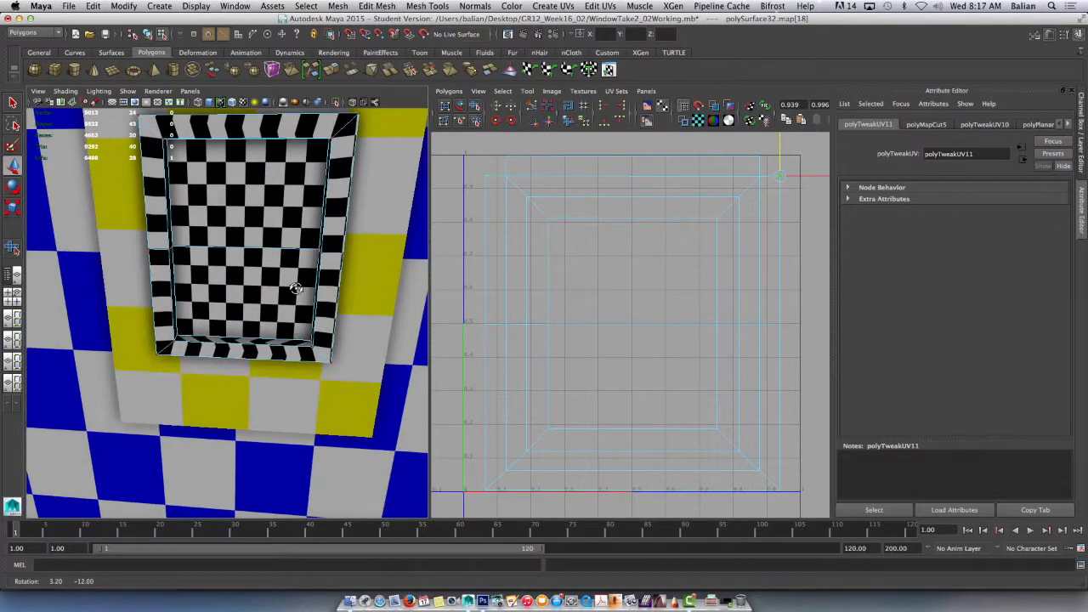
pyautogui.keyDown('alt'); pyautogui.moveTo(264, 206); pyautogui.dragTo(293, 252); pyautogui.keyUp('alt')
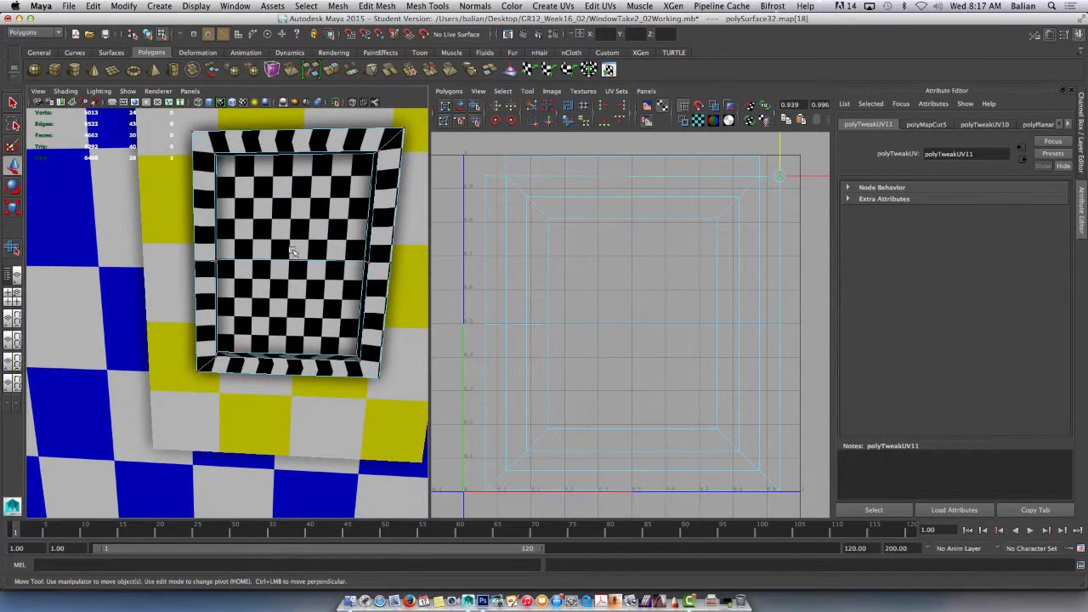
pyautogui.click(508, 178)
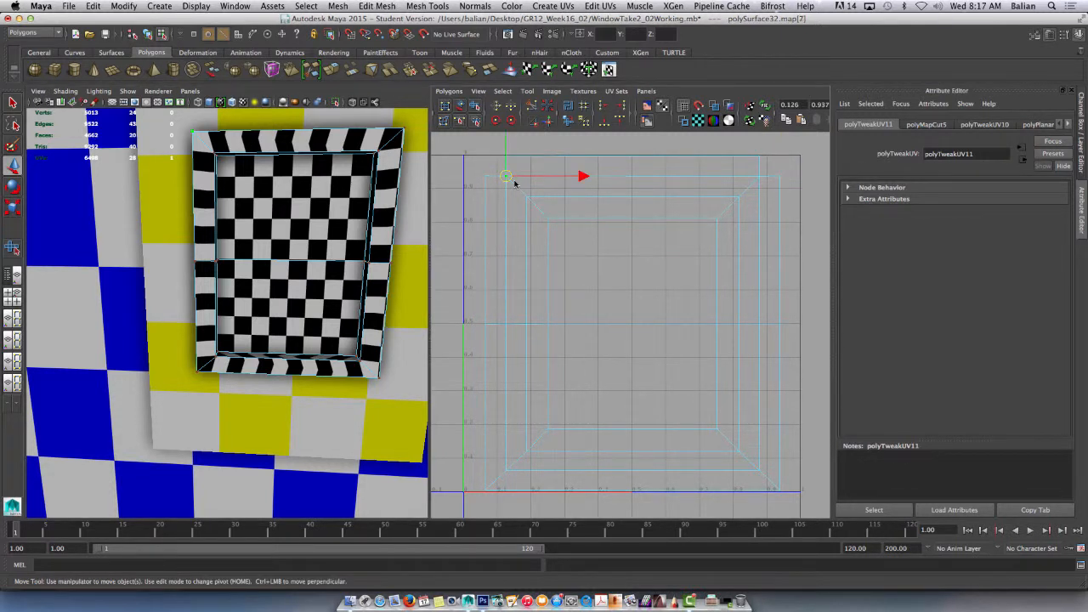
pyautogui.moveTo(530, 177); pyautogui.dragTo(521, 179)
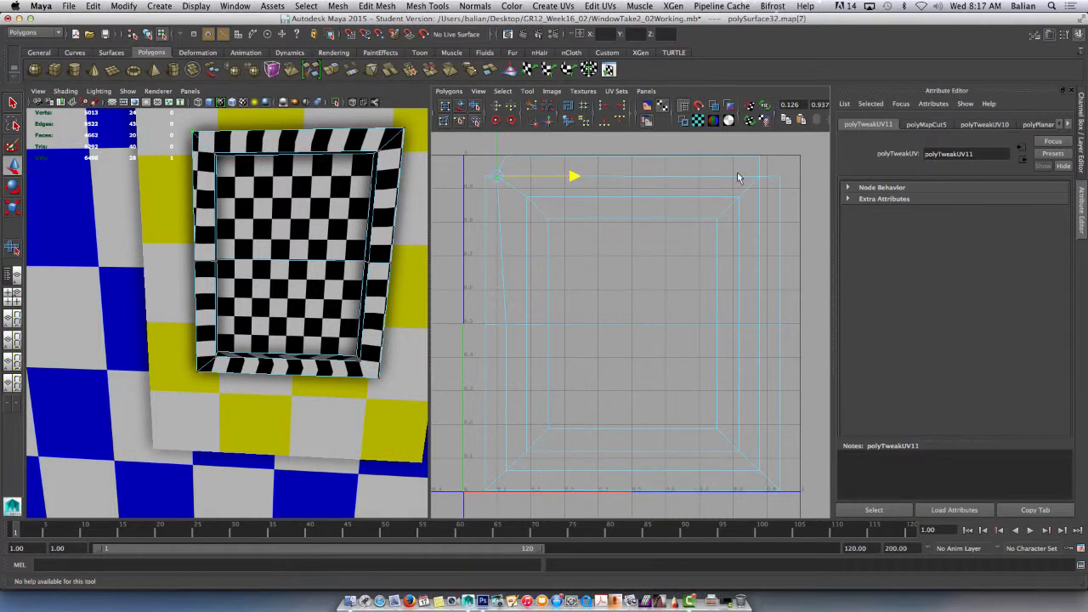
pyautogui.moveTo(746, 175); pyautogui.dragTo(791, 185)
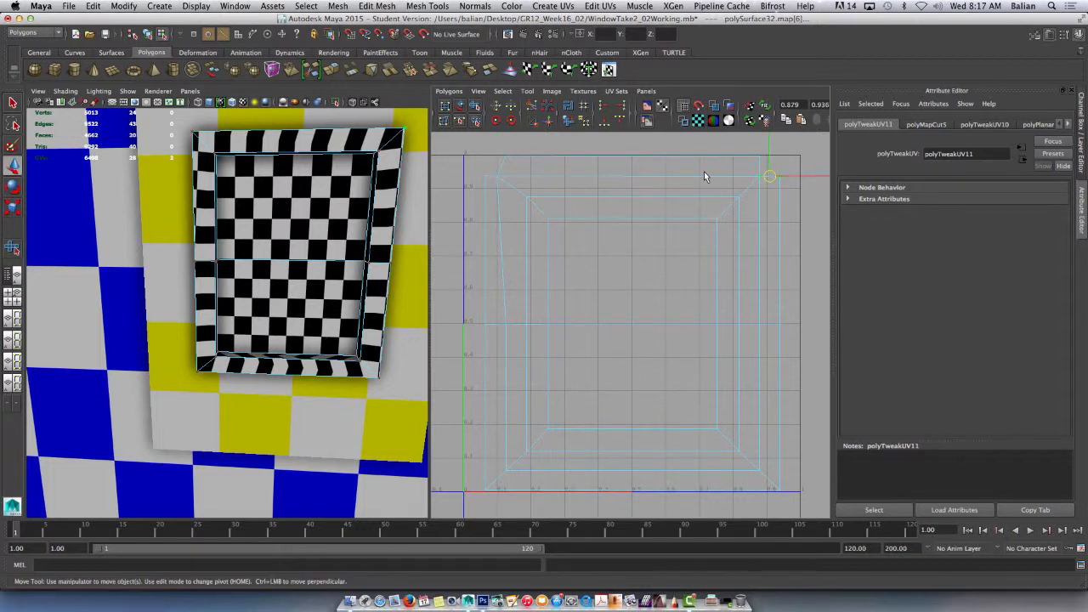
pyautogui.hotkey('ctrl', 'z')
pyautogui.hotkey('ctrl', 'z')
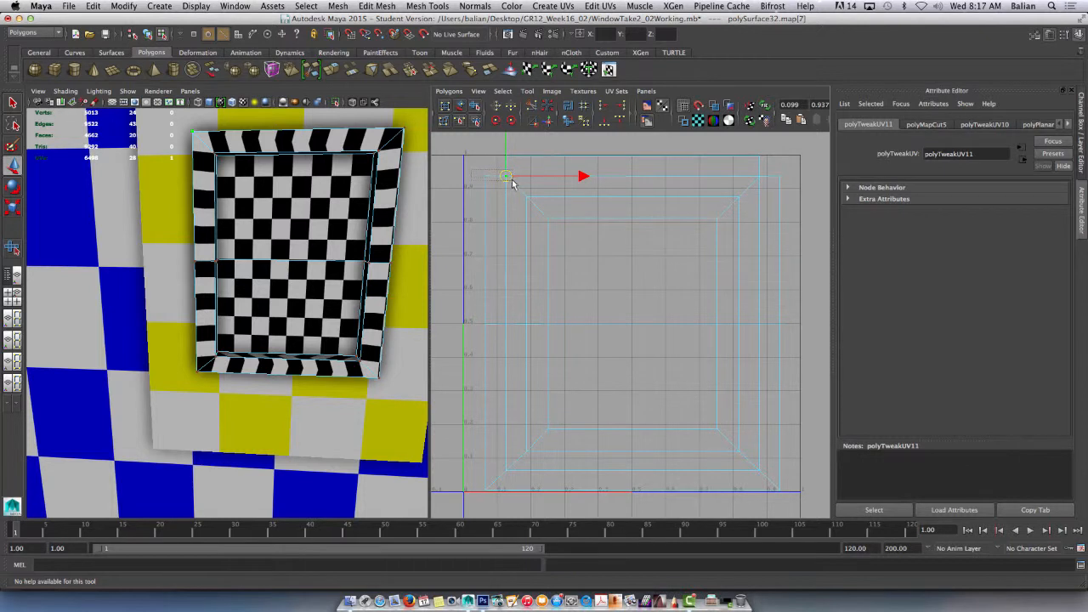
# Step: Move the top-left and top-right corner UVs of the second ring and its adjoining strips outward along U by about half a checker square
pyautogui.hotkey('shift', 'z')
pyautogui.moveTo(550, 178); pyautogui.dragTo(541, 182)
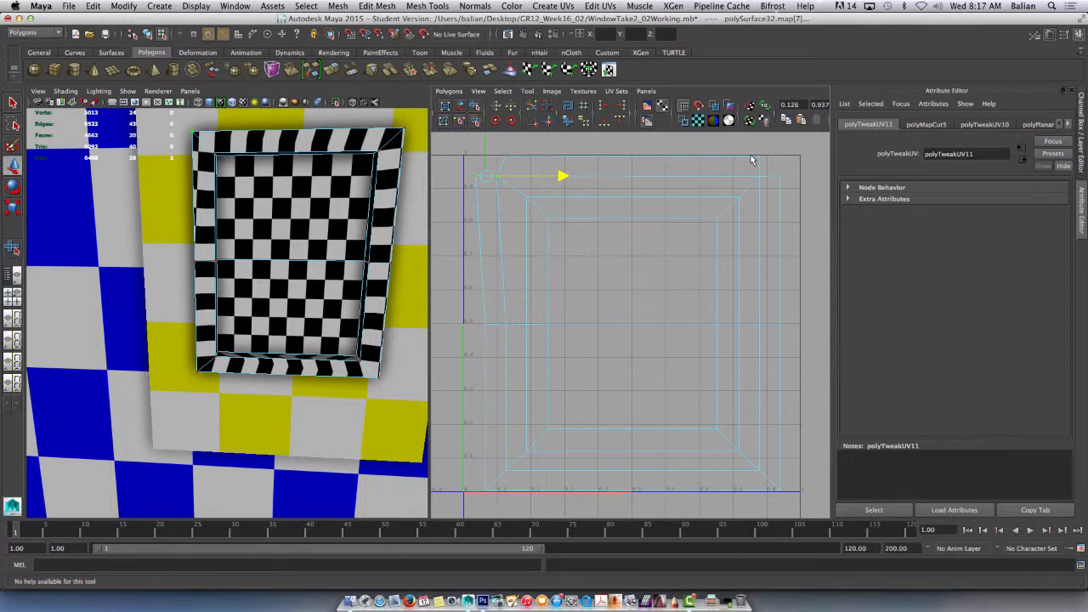
pyautogui.click(510, 159)
pyautogui.moveTo(527, 159); pyautogui.dragTo(520, 162)
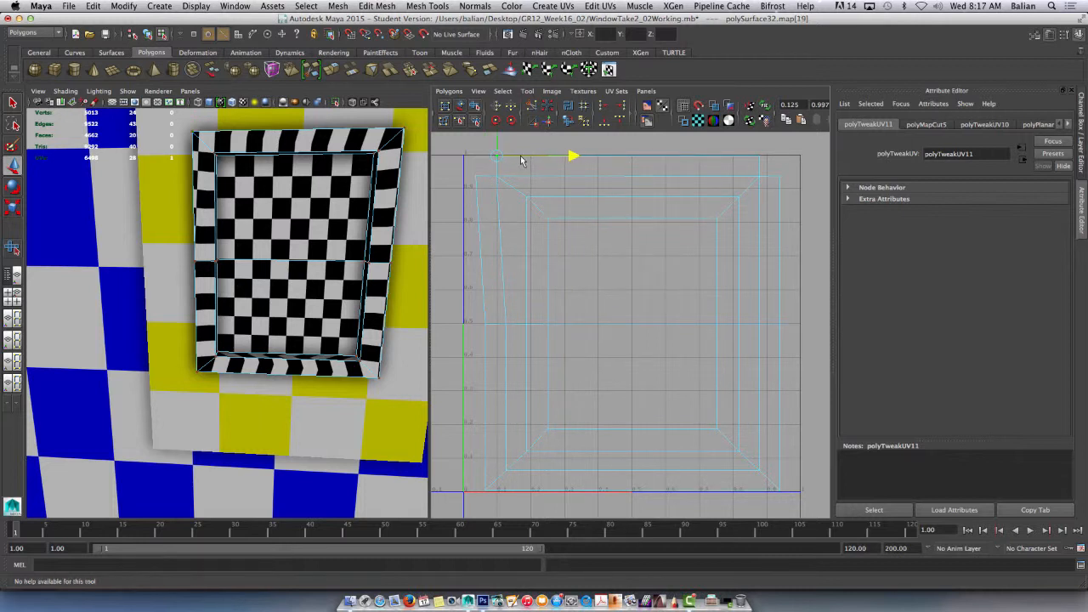
pyautogui.moveTo(749, 149); pyautogui.dragTo(800, 172)
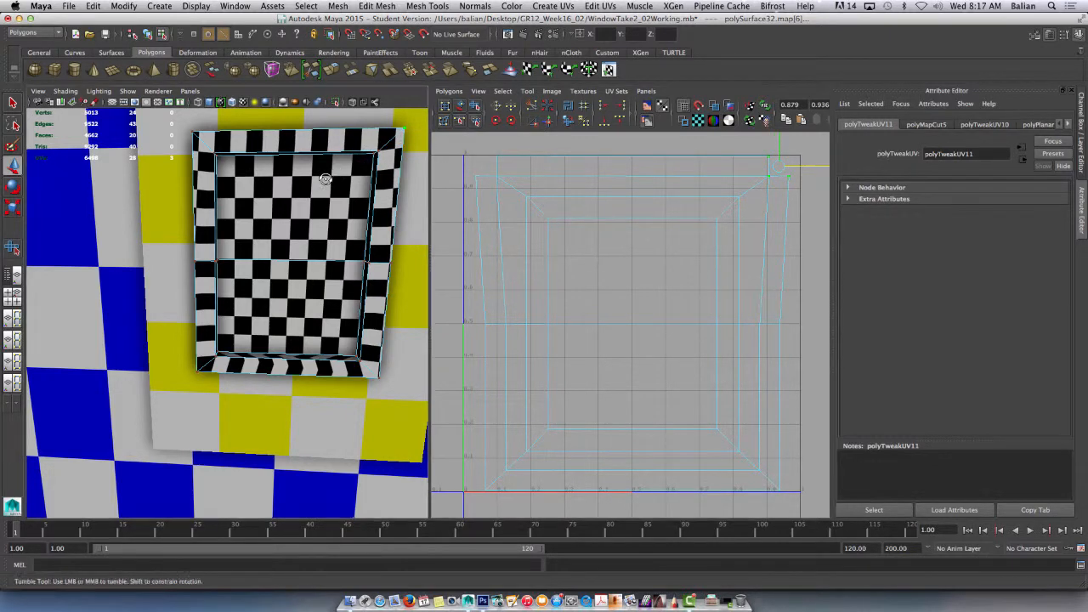
pyautogui.keyDown('alt'); pyautogui.moveTo(323, 189); pyautogui.dragTo(283, 203); pyautogui.keyUp('alt')
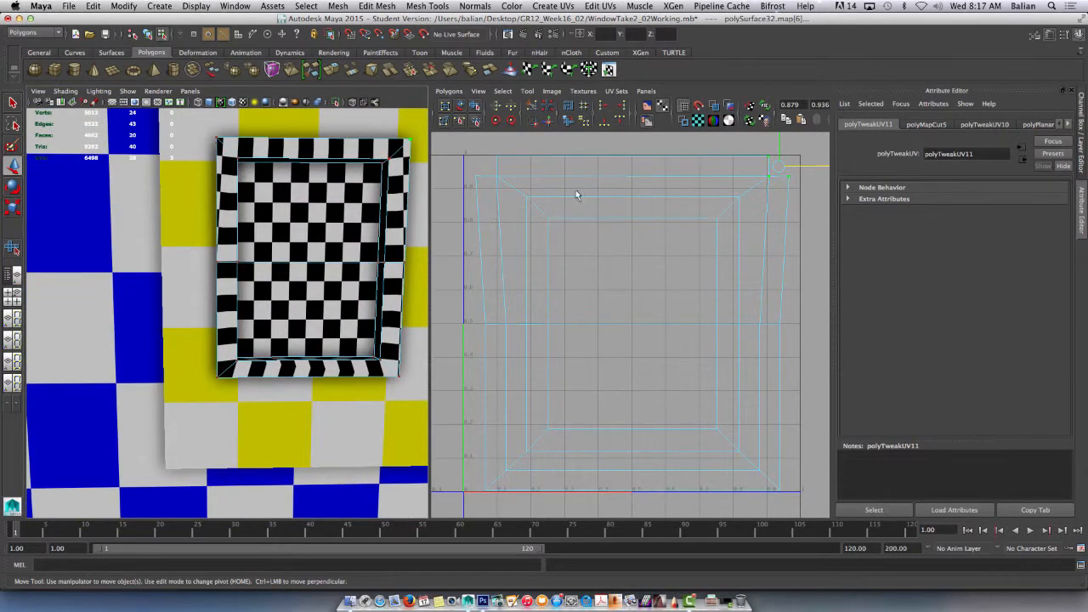
# Step: Straighten the side strips' outer edges by aligning the left edge UVs to minimum U and the right edge UVs to maximum U
pyautogui.click(646, 106)
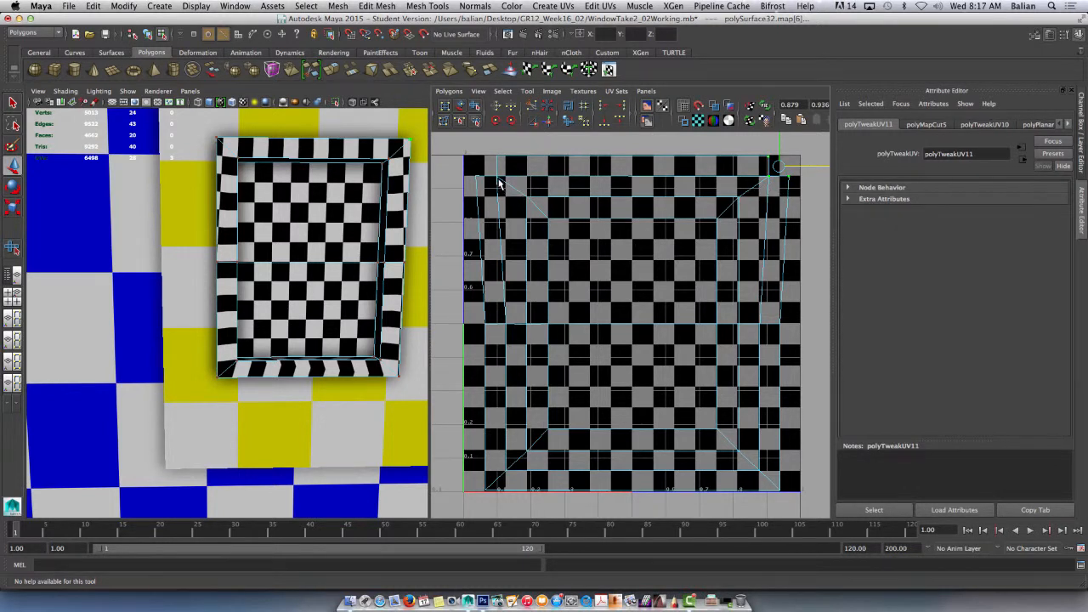
pyautogui.moveTo(473, 178); pyautogui.dragTo(489, 503)
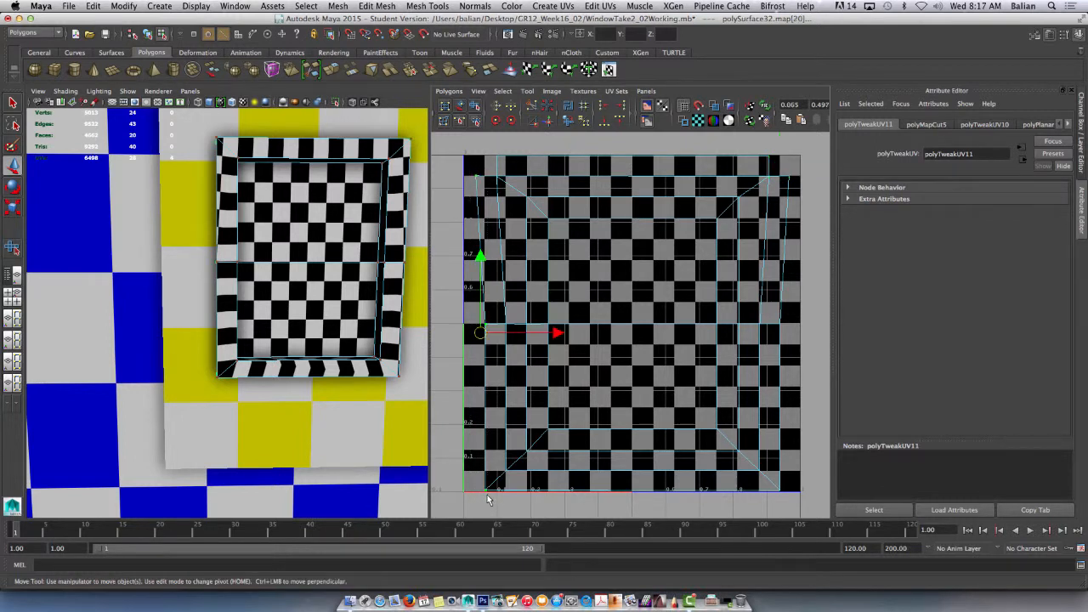
pyautogui.click(603, 107)
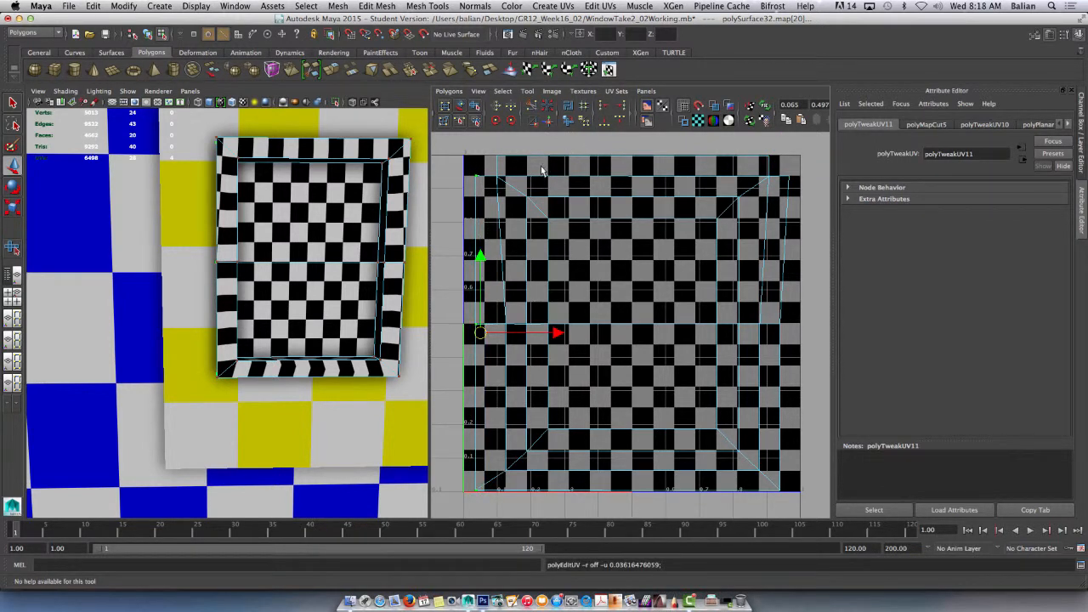
pyautogui.moveTo(814, 166); pyautogui.dragTo(778, 504)
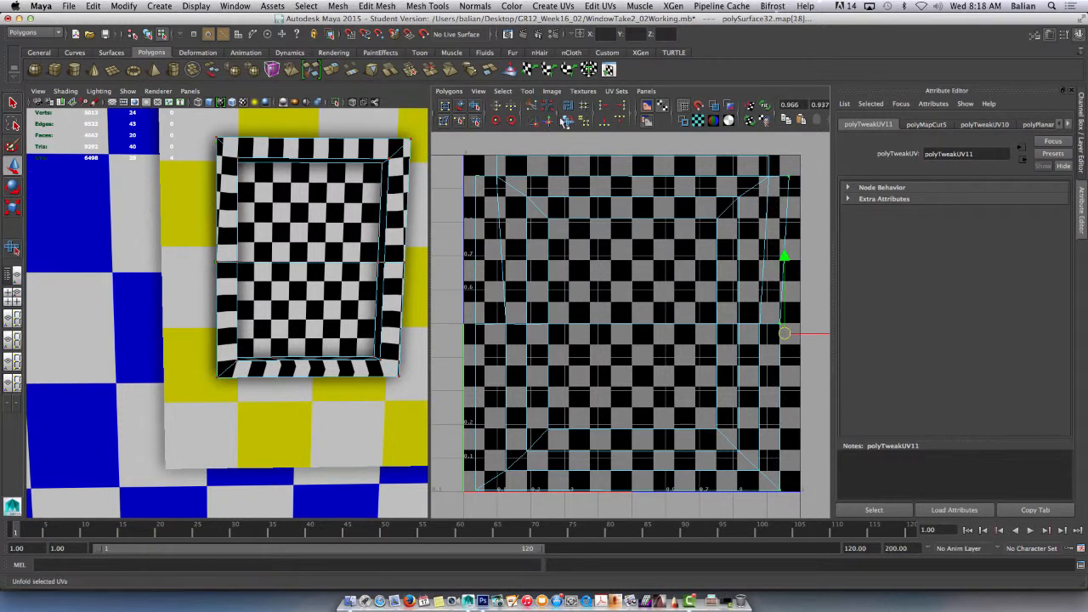
pyautogui.click(621, 107)
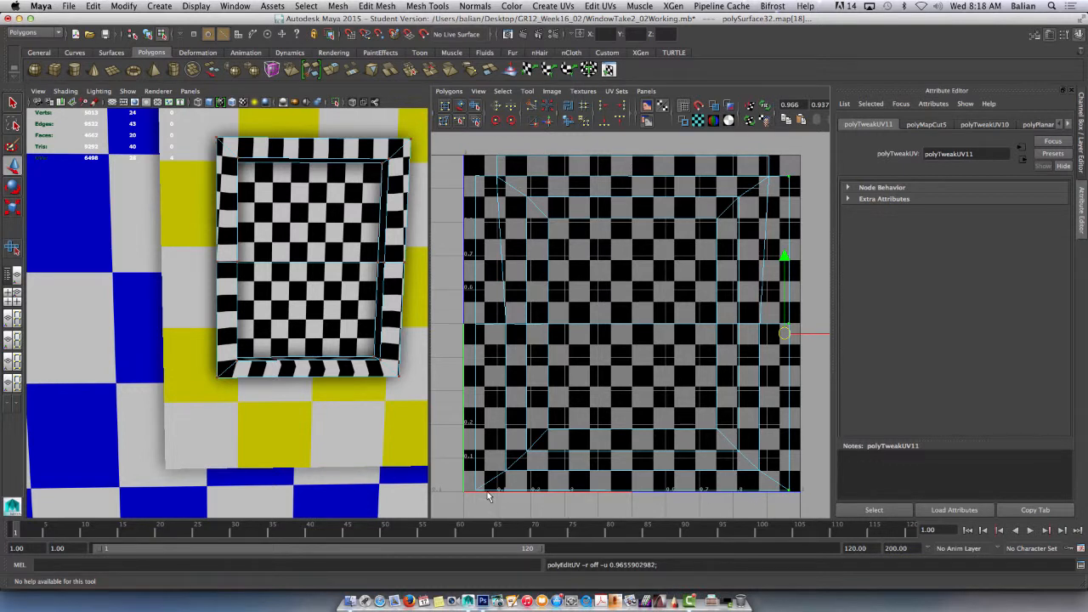
# Step: At the bottom-left corner, raise the side strip's outer UV and move the bottom strip's UV inward, level with the second ring's corner
pyautogui.click(477, 492)
pyautogui.moveTo(490, 495)
pyautogui.mouseDown()
pyautogui.moveTo(505, 495)
pyautogui.moveTo(487, 488)
pyautogui.mouseUp()
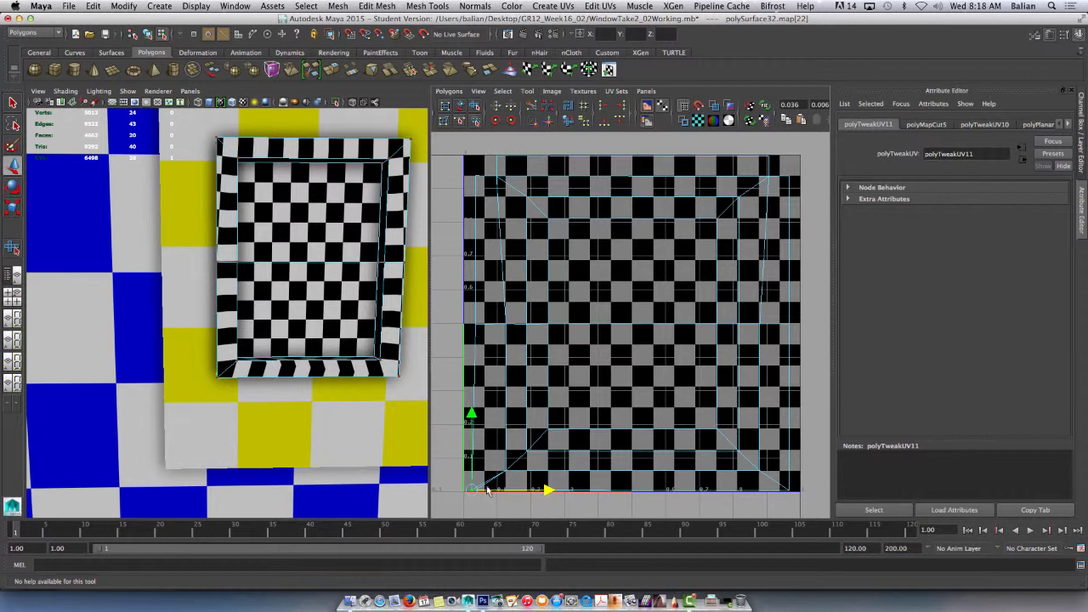
pyautogui.moveTo(470, 434); pyautogui.dragTo(477, 417)
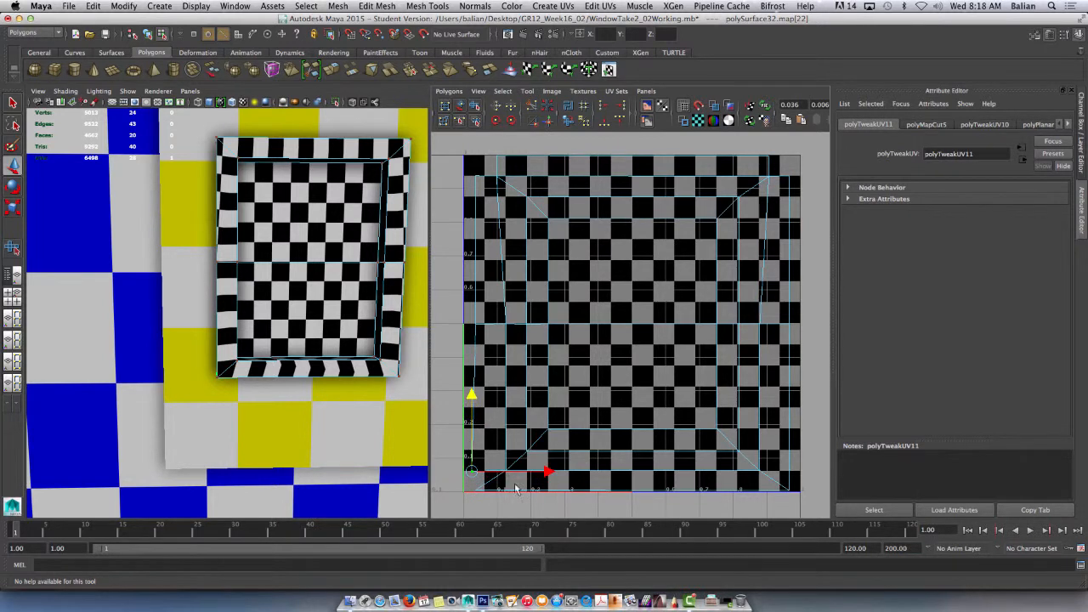
pyautogui.moveTo(516, 474); pyautogui.dragTo(535, 493)
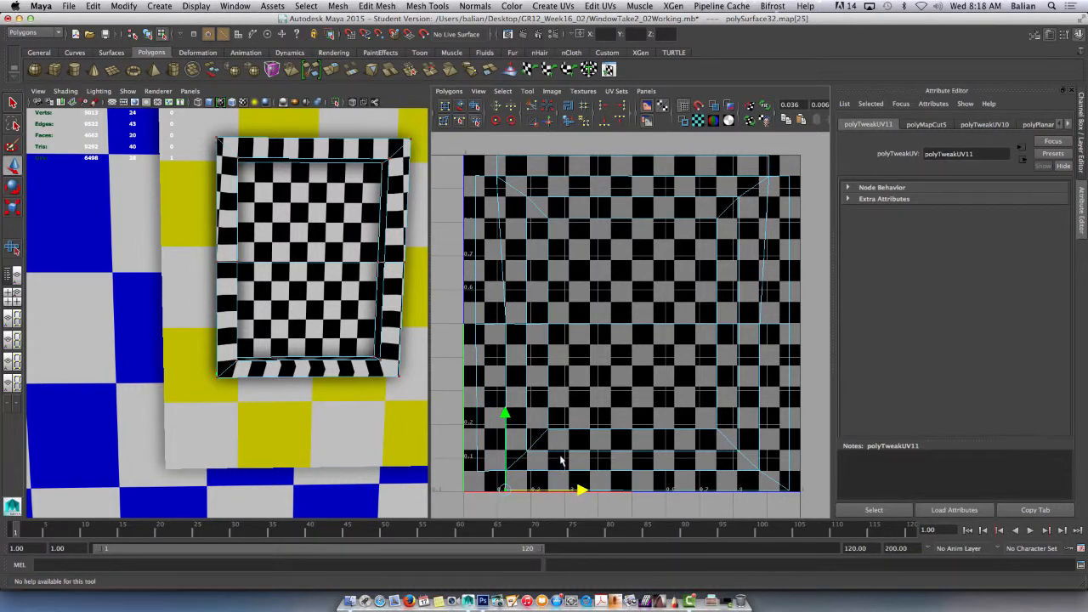
# Step: Hide the checker image, then bring the bottom-right corner UVs of the bottom and right side strips in line with the second ring's corner
pyautogui.keyDown('alt'); pyautogui.moveTo(561, 459); pyautogui.dragTo(544, 381, button='middle'); pyautogui.keyUp('alt')
pyautogui.scroll(3, 529, 345)
pyautogui.scroll(-3, 527, 343)
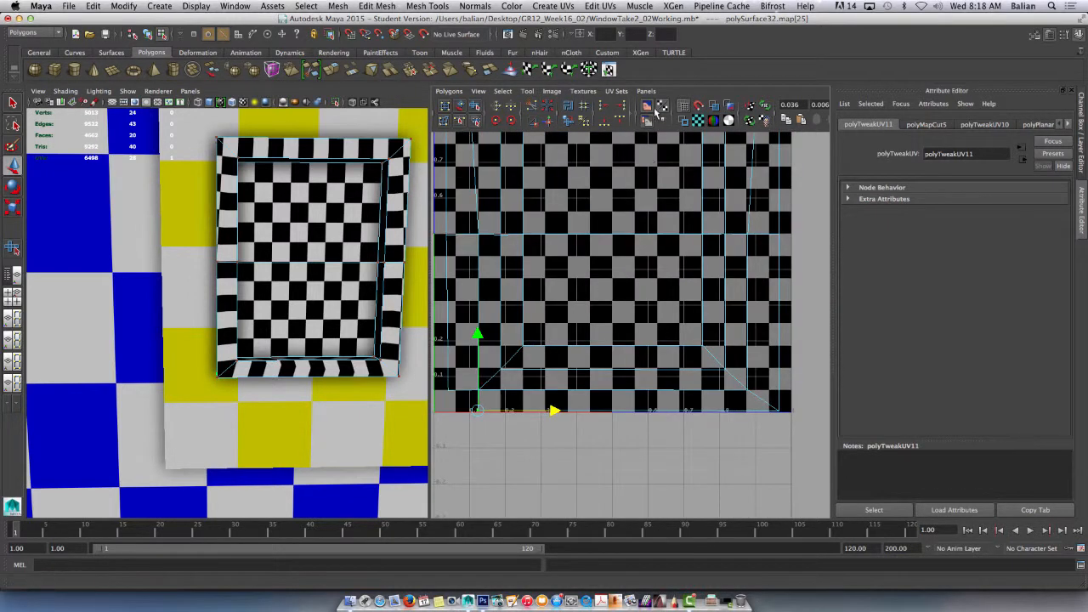
pyautogui.click(649, 107)
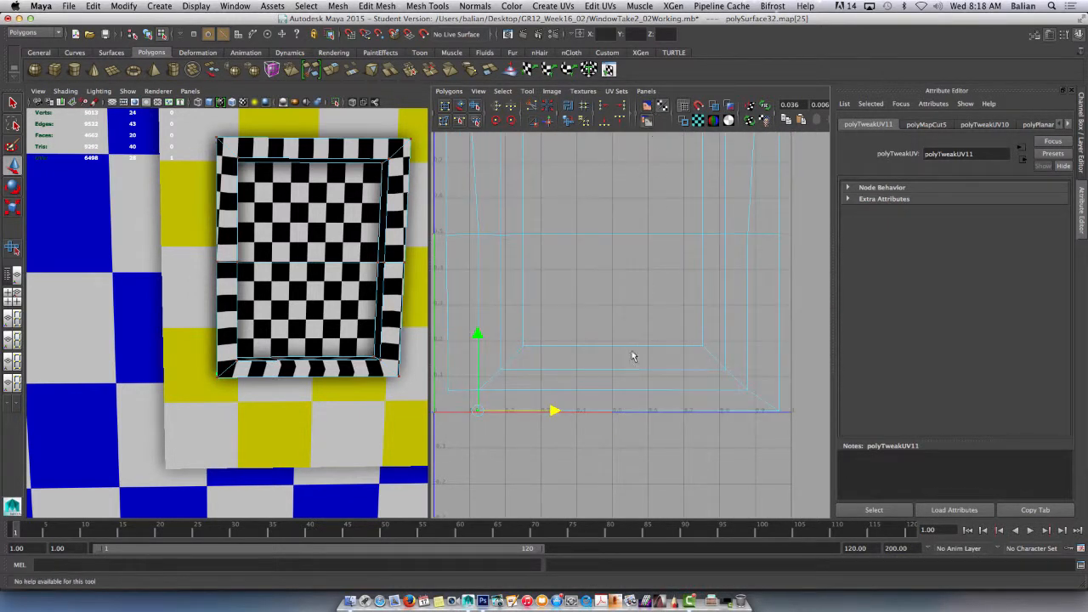
pyautogui.click(774, 407)
pyautogui.click(778, 411)
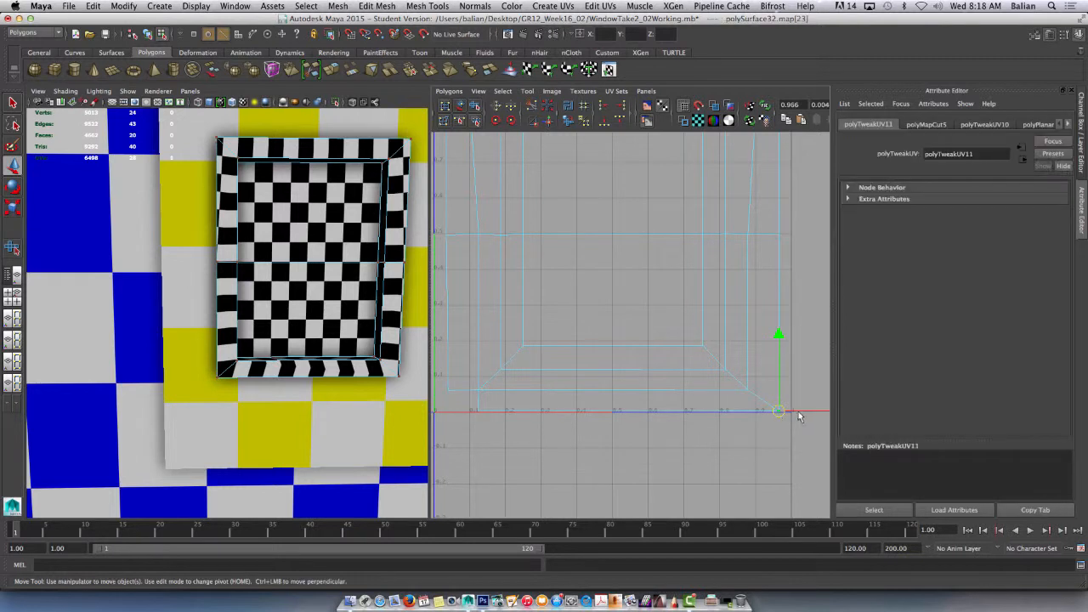
pyautogui.moveTo(798, 414); pyautogui.dragTo(775, 362)
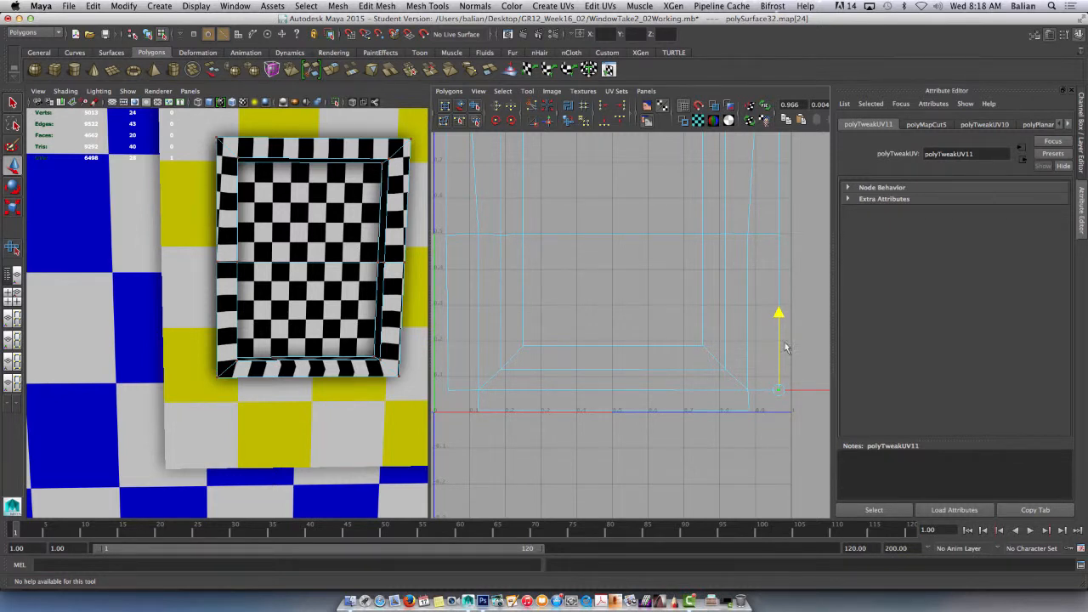
# Step: Nudge the top-right and top-left corner UVs of the outer strips along U to even out the checker squares
pyautogui.keyDown('alt'); pyautogui.moveTo(686, 231); pyautogui.dragTo(661, 357, button='middle'); pyautogui.keyUp('alt')
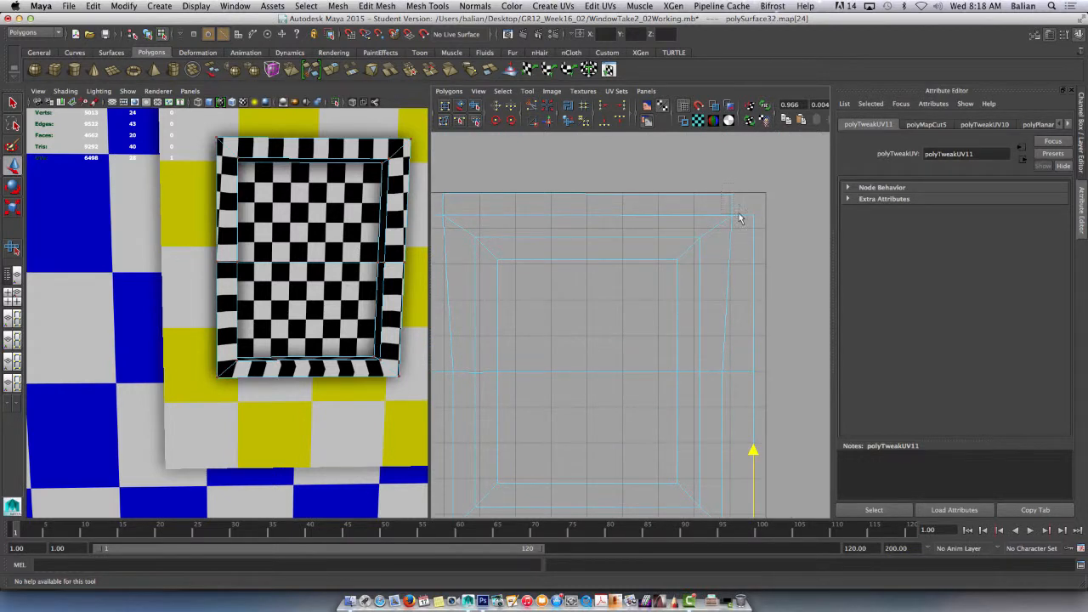
pyautogui.moveTo(739, 213); pyautogui.dragTo(760, 220)
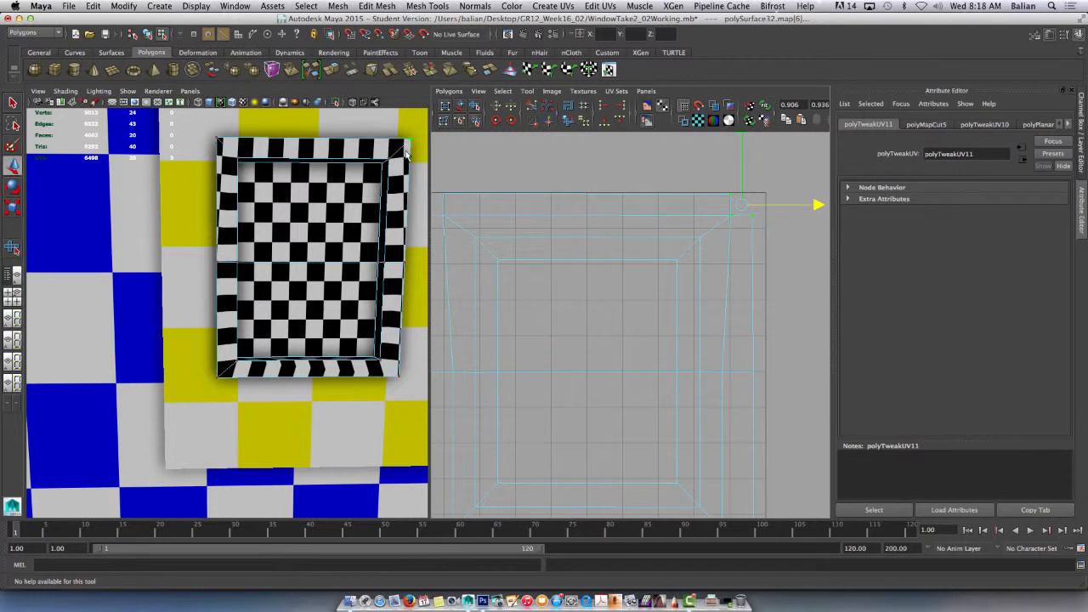
pyautogui.keyDown('alt'); pyautogui.moveTo(616, 321); pyautogui.dragTo(712, 287, button='middle'); pyautogui.keyUp('alt')
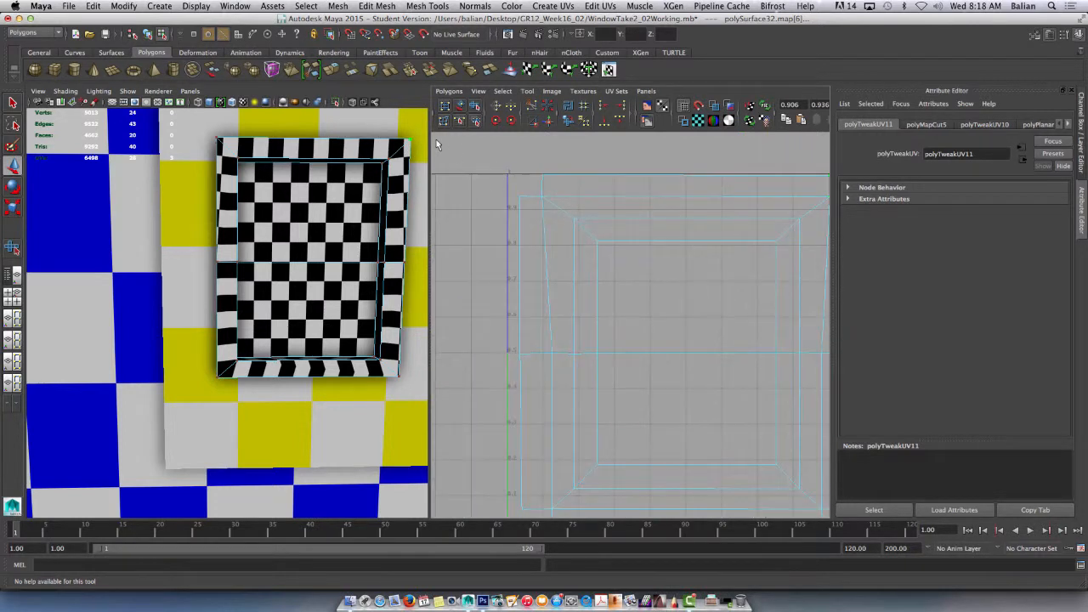
pyautogui.moveTo(572, 211); pyautogui.dragTo(562, 190)
pyautogui.keyDown('alt'); pyautogui.moveTo(677, 332); pyautogui.dragTo(617, 224, button='middle'); pyautogui.keyUp('alt')
pyautogui.keyDown('alt'); pyautogui.moveTo(655, 379); pyautogui.dragTo(621, 361, button='middle'); pyautogui.keyUp('alt')
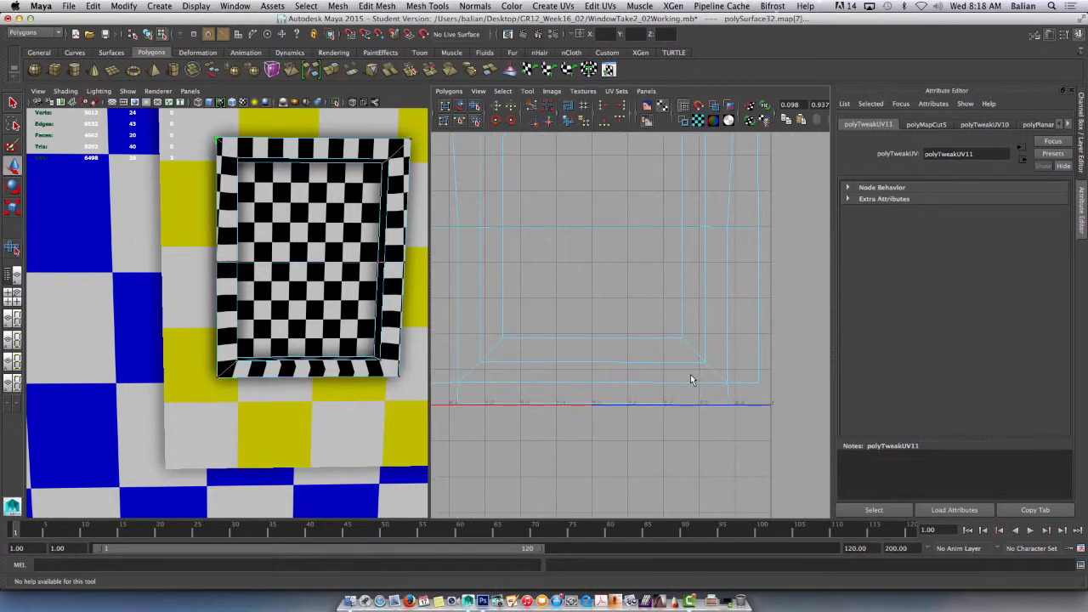
# Step: Move the bottom-right and bottom-left corner UVs and the left strip's middle UVs slightly outward along U
pyautogui.moveTo(692, 375); pyautogui.dragTo(789, 398)
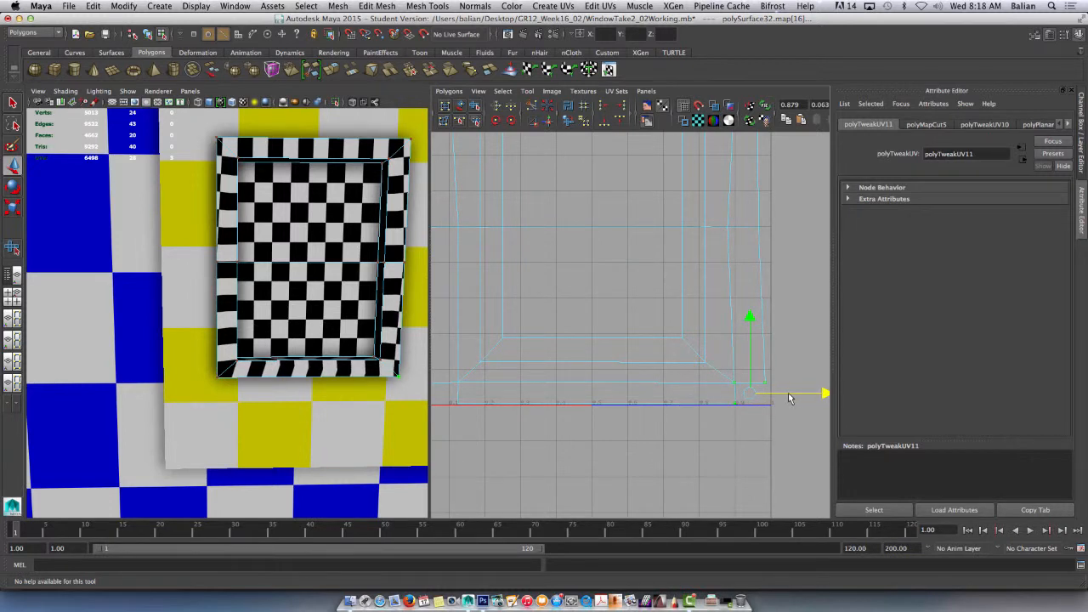
pyautogui.keyDown('alt'); pyautogui.moveTo(617, 342); pyautogui.dragTo(703, 324, button='middle'); pyautogui.keyUp('alt')
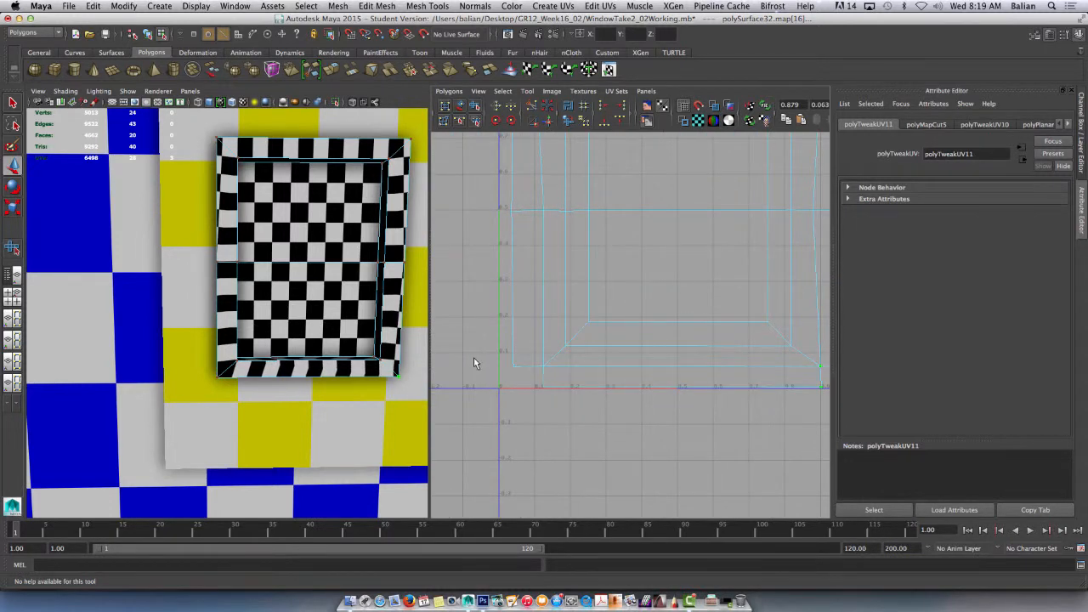
pyautogui.moveTo(574, 393); pyautogui.dragTo(580, 380)
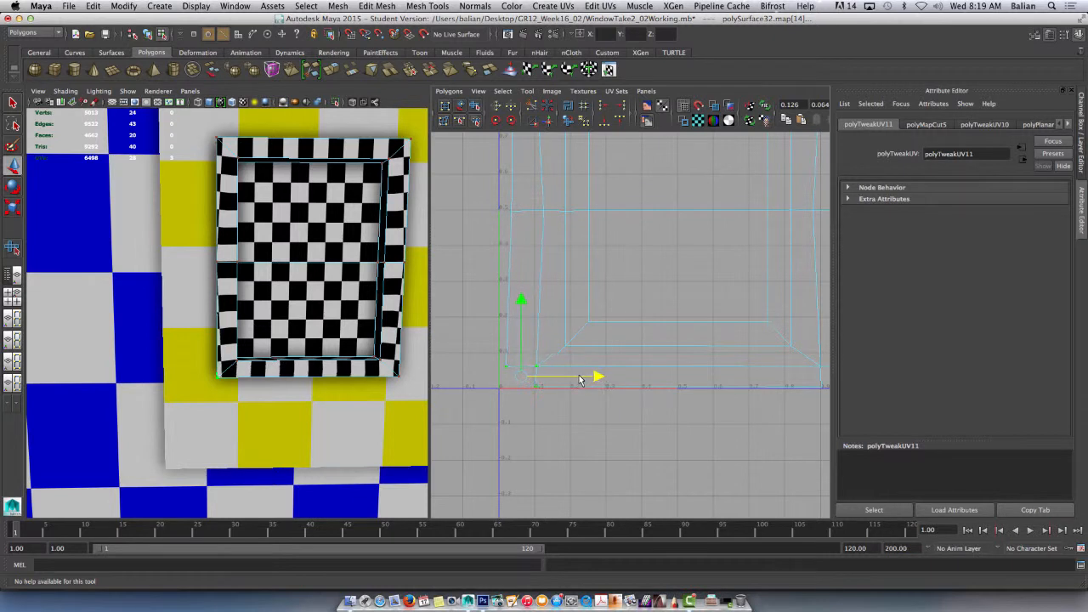
pyautogui.moveTo(498, 203); pyautogui.dragTo(561, 215)
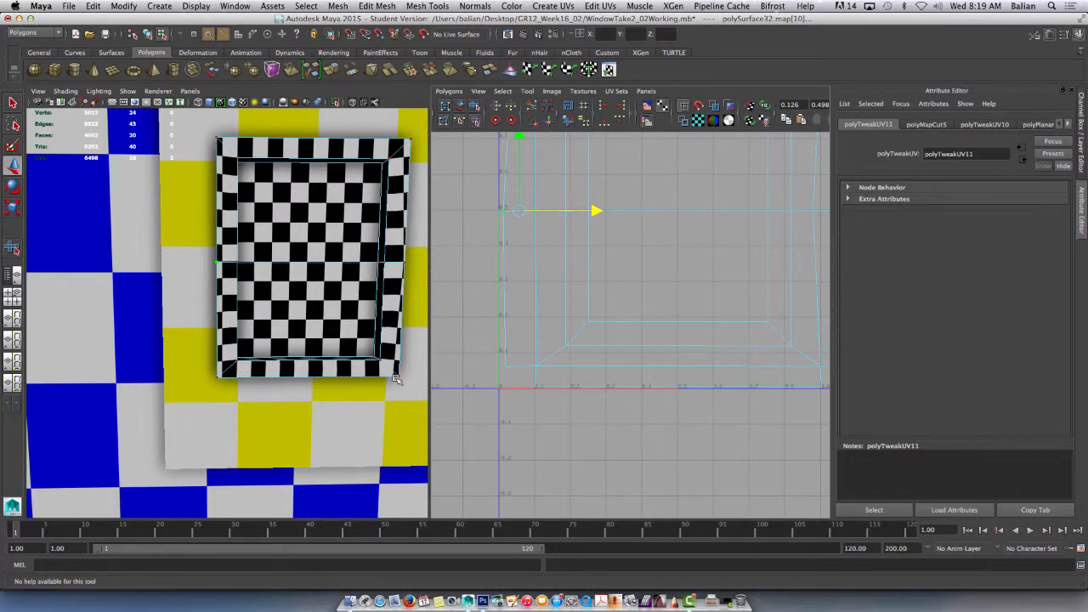
pyautogui.keyDown('alt'); pyautogui.moveTo(343, 340); pyautogui.dragTo(313, 232); pyautogui.keyUp('alt')
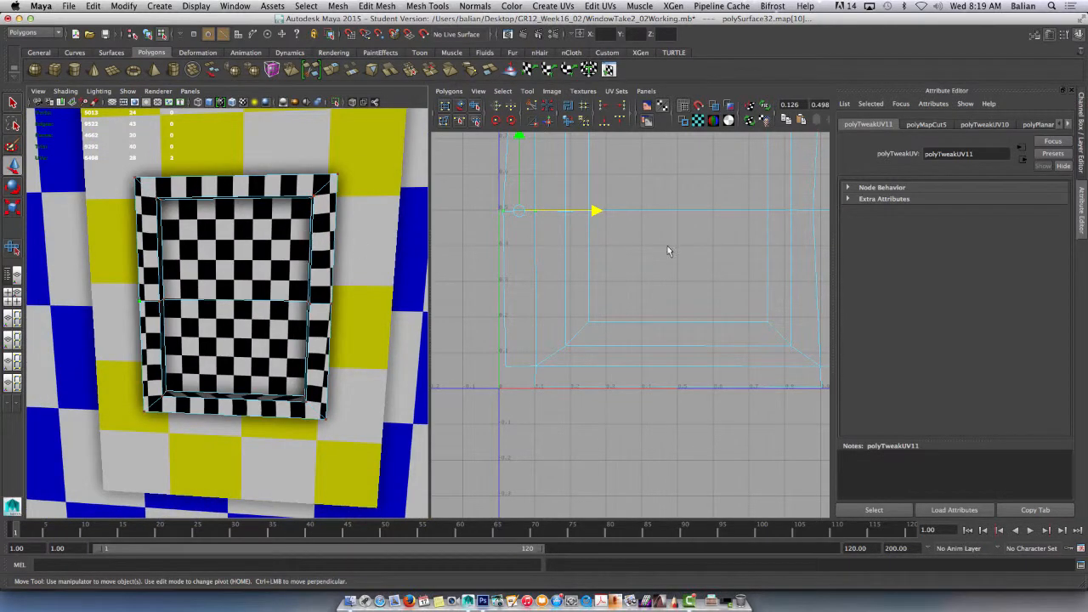
# Step: Align the left side strip's outer edge UVs to their minimum U and shift the edge slightly inward
pyautogui.scroll(-1, 717, 227)
pyautogui.scroll(-2, 717, 225)
pyautogui.keyDown('alt'); pyautogui.moveTo(716, 220); pyautogui.dragTo(695, 211, button='middle'); pyautogui.keyUp('alt')
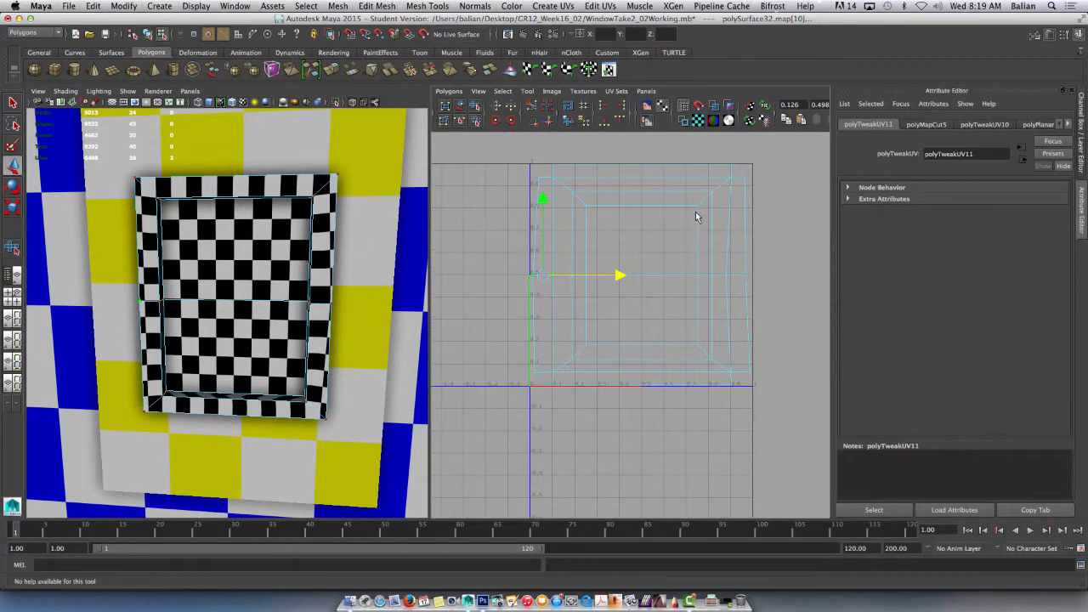
pyautogui.scroll(1, 696, 211)
pyautogui.keyDown('alt'); pyautogui.moveTo(582, 208); pyautogui.dragTo(607, 233, button='middle'); pyautogui.keyUp('alt')
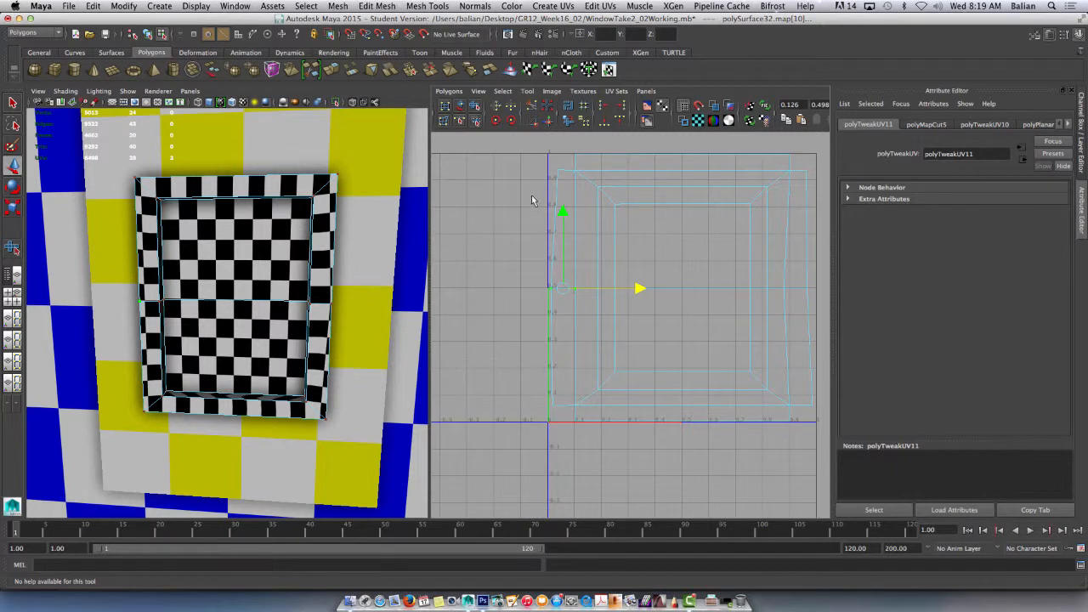
pyautogui.moveTo(530, 201); pyautogui.dragTo(561, 423)
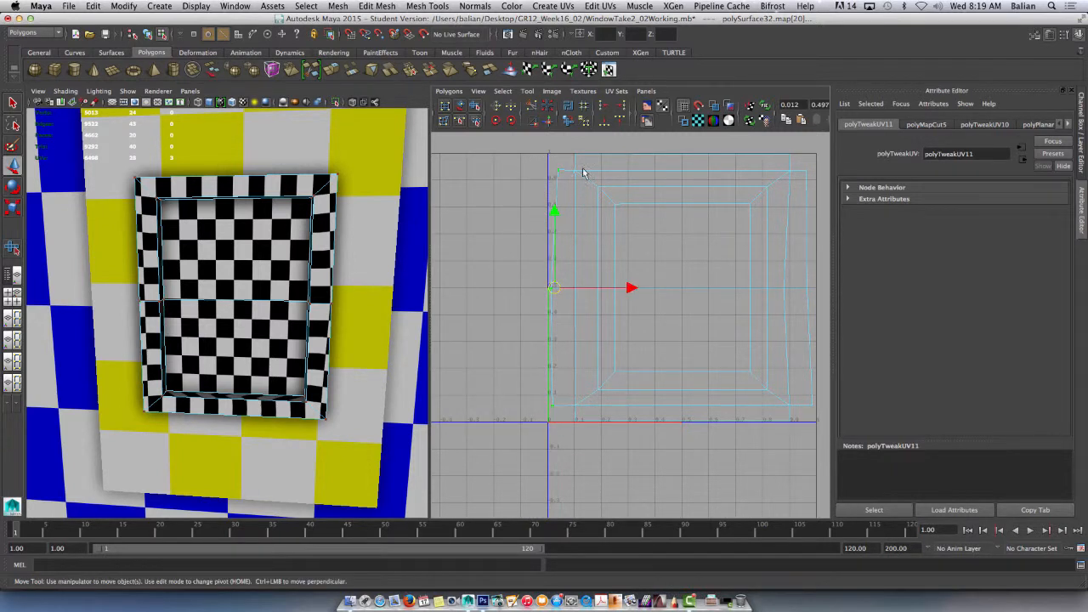
pyautogui.click(603, 107)
pyautogui.moveTo(589, 292); pyautogui.dragTo(595, 288)
pyautogui.keyDown('alt'); pyautogui.moveTo(170, 299); pyautogui.dragTo(243, 301); pyautogui.keyUp('alt')
pyautogui.keyDown('alt'); pyautogui.moveTo(396, 245); pyautogui.dragTo(257, 255, button='middle'); pyautogui.keyUp('alt')
pyautogui.scroll(4, 258, 255)
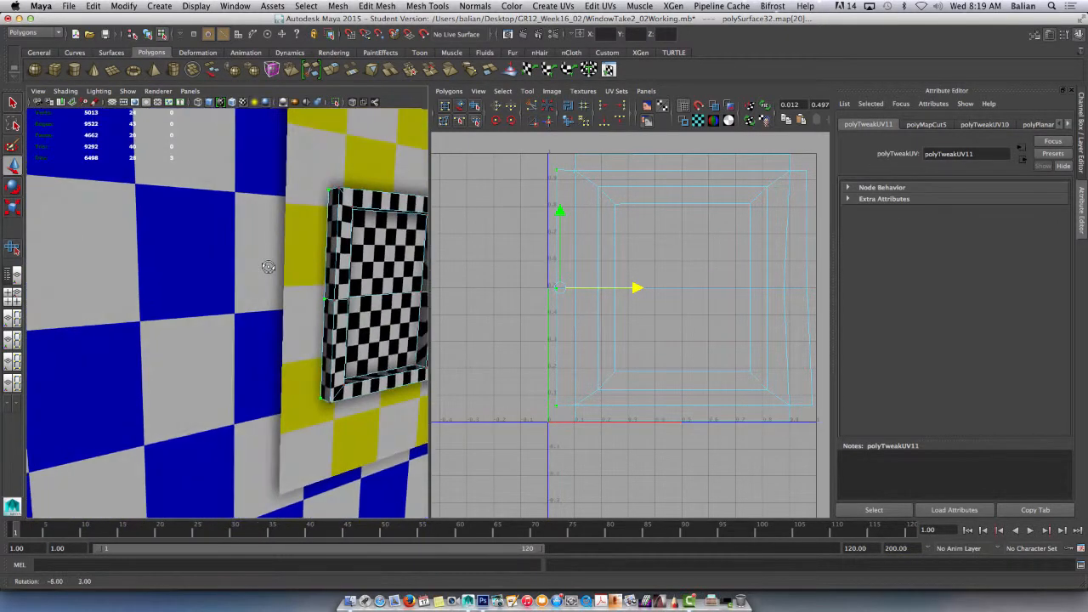
# Step: Align the right side strip's outer edge UVs to their maximum U and shift the edge slightly inward
pyautogui.press('w')
pyautogui.keyDown('alt'); pyautogui.moveTo(594, 280); pyautogui.dragTo(545, 282, button='middle'); pyautogui.keyUp('alt')
pyautogui.moveTo(782, 159); pyautogui.dragTo(753, 425)
pyautogui.click(622, 109)
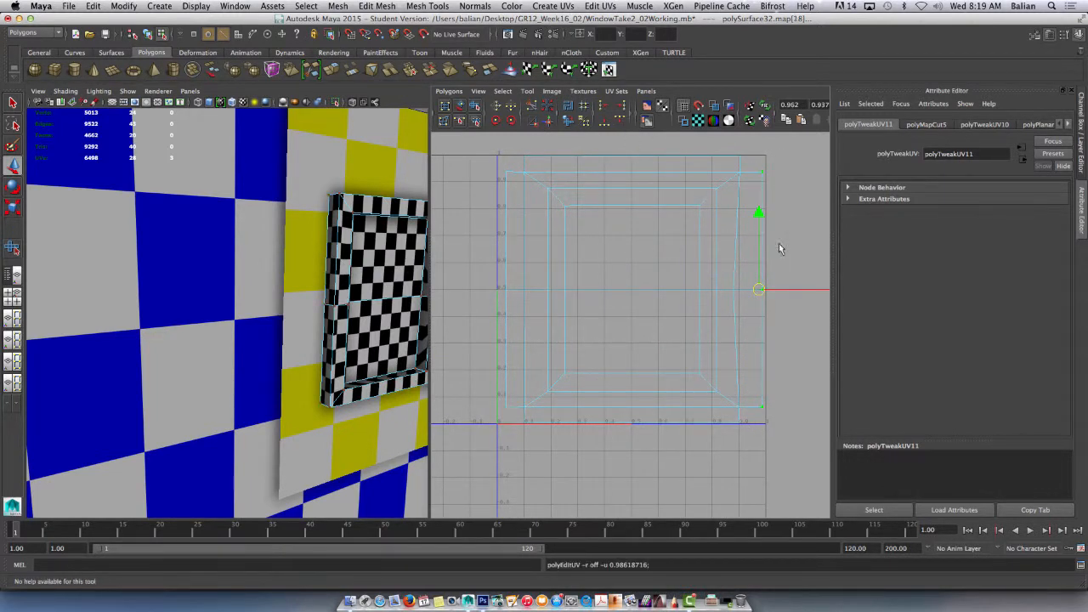
pyautogui.moveTo(797, 292); pyautogui.dragTo(792, 292)
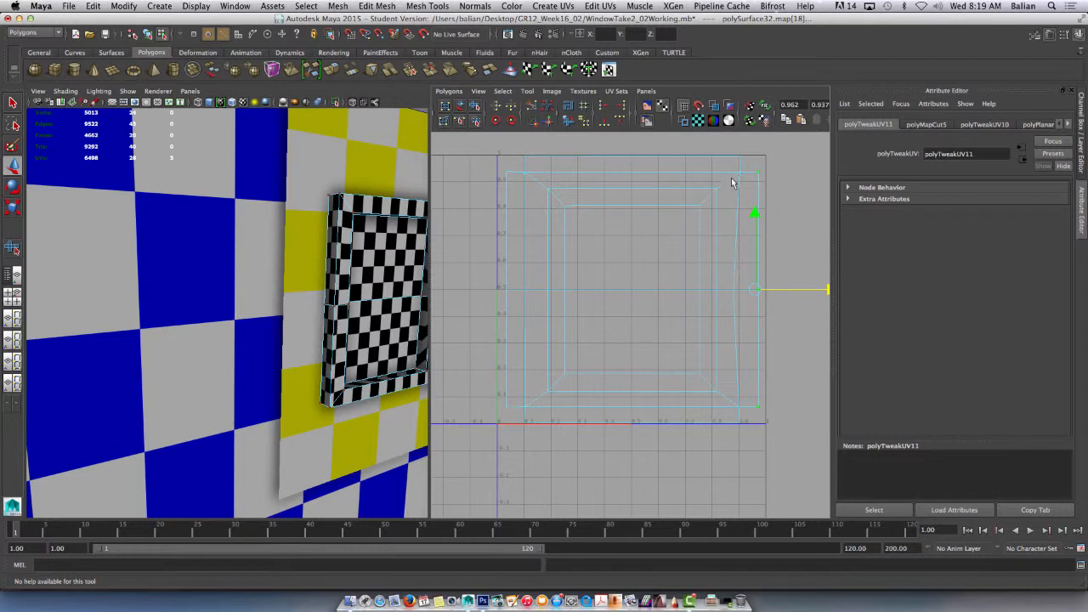
# Step: Straighten the right strip's inner edge by aligning its UVs and the adjoining corner UVs to maximum U
pyautogui.moveTo(728, 149); pyautogui.dragTo(743, 449)
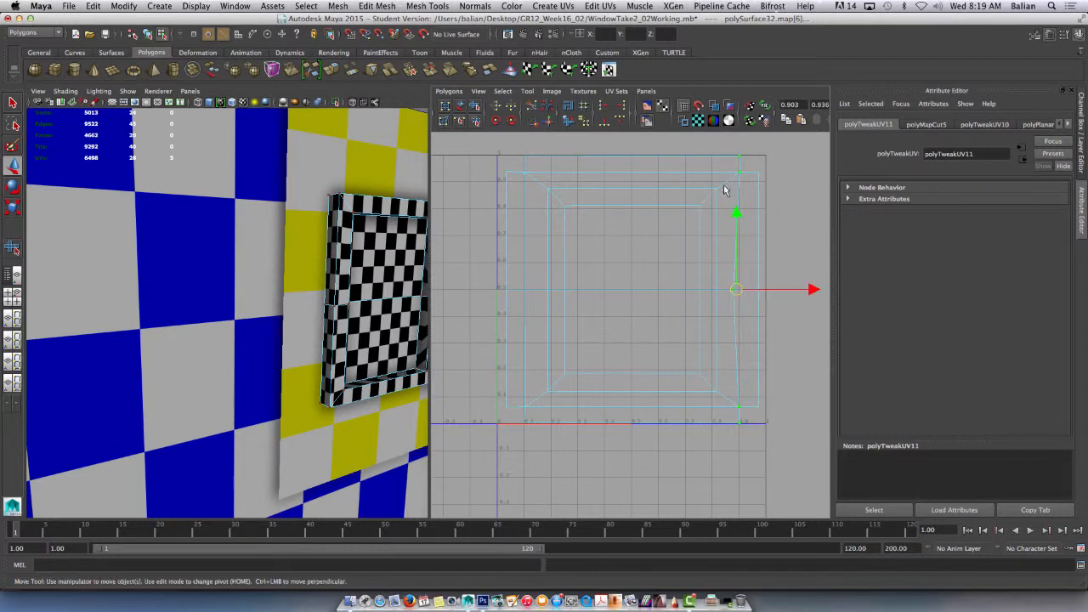
pyautogui.click(621, 109)
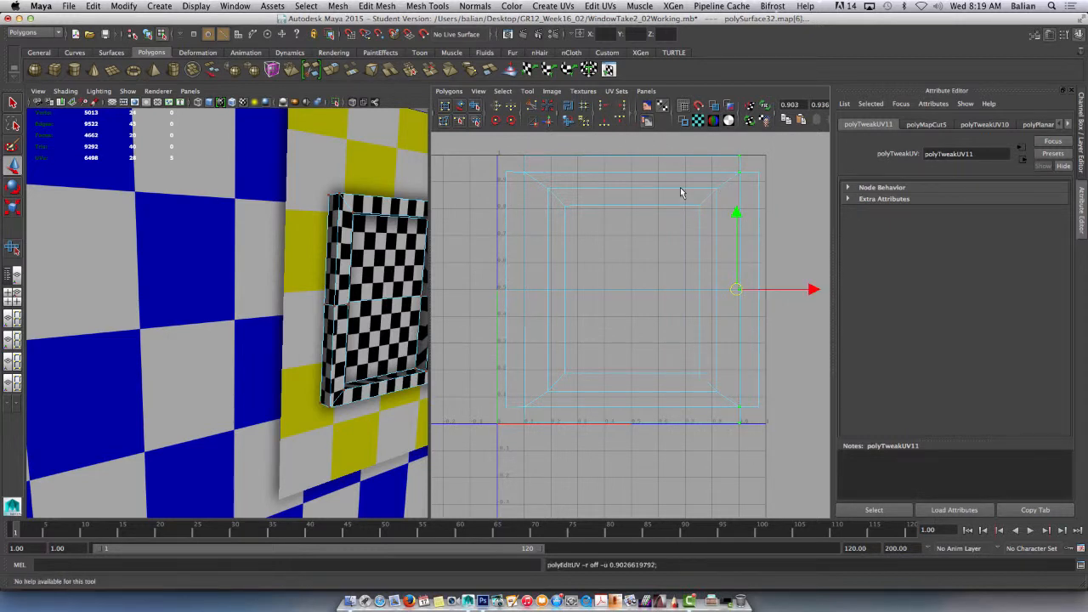
pyautogui.keyDown('alt'); pyautogui.moveTo(382, 284); pyautogui.dragTo(313, 281); pyautogui.keyUp('alt')
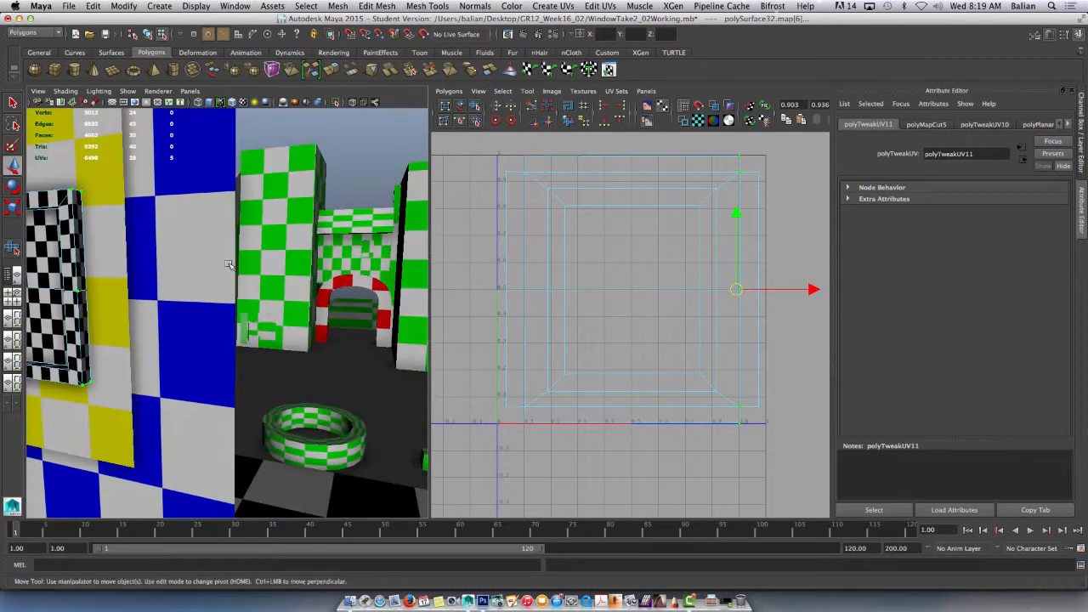
pyautogui.keyDown('alt'); pyautogui.moveTo(218, 246); pyautogui.dragTo(276, 245, button='right'); pyautogui.keyUp('alt')
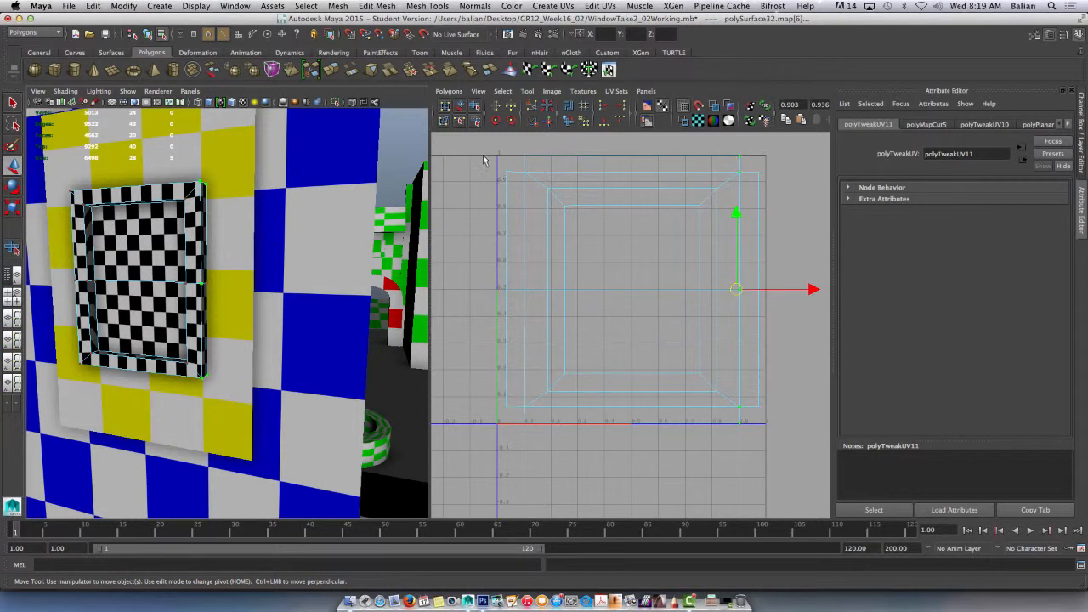
# Step: Return the window frame from UV editing to object selection and open the UV Snapshot options for it
pyautogui.moveTo(483, 147); pyautogui.dragTo(777, 437)
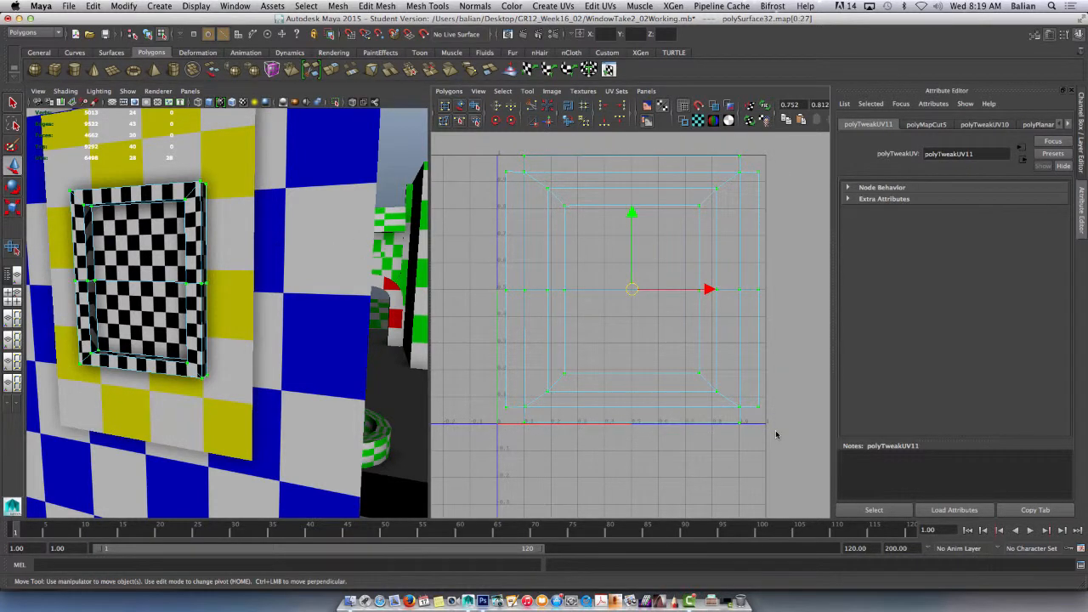
pyautogui.press('f')
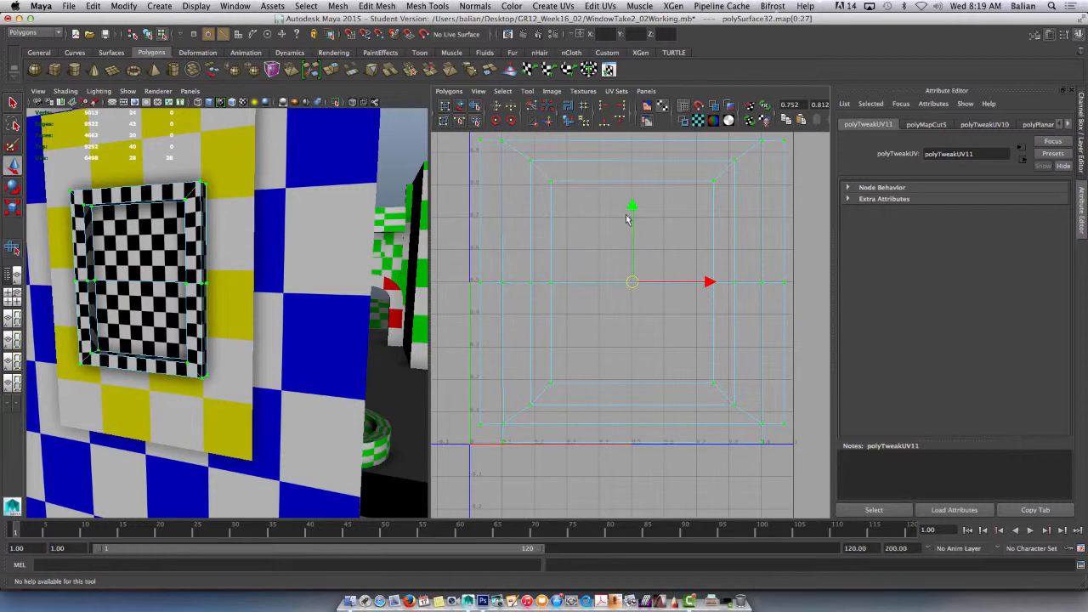
pyautogui.moveTo(160, 199); pyautogui.dragTo(171, 196, button='right')
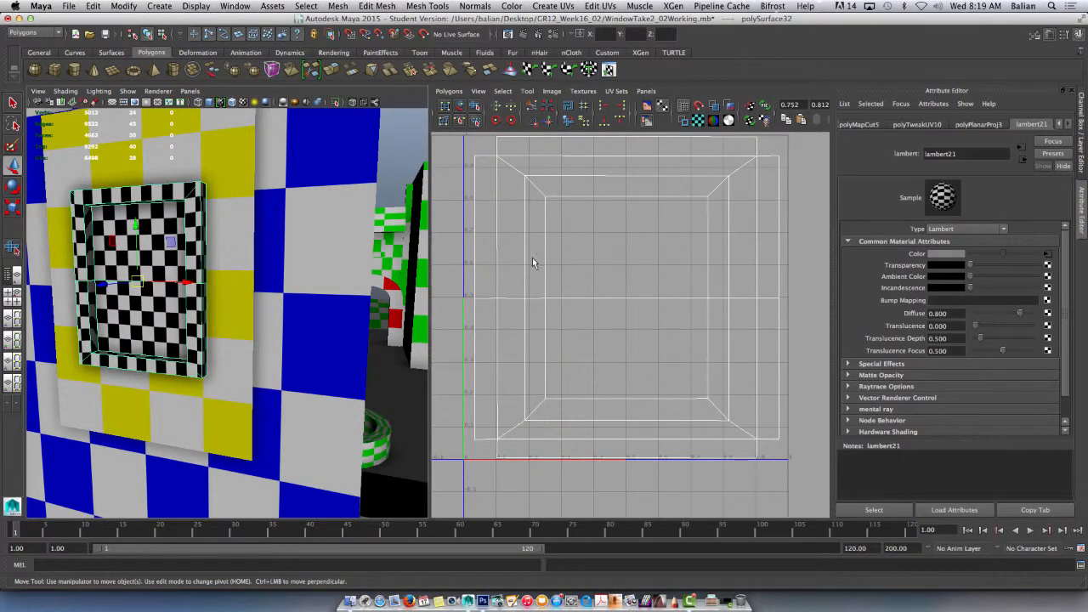
pyautogui.keyDown('alt'); pyautogui.moveTo(535, 260); pyautogui.dragTo(614, 291, button='middle'); pyautogui.keyUp('alt')
pyautogui.scroll(1, 614, 297)
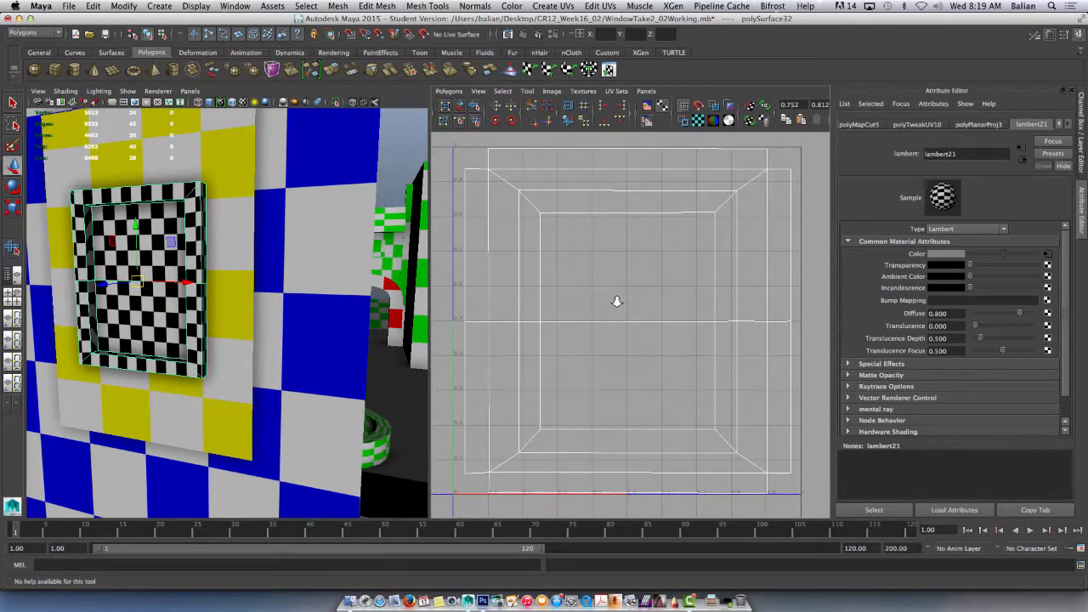
pyautogui.scroll(1, 619, 299)
pyautogui.click(449, 91)
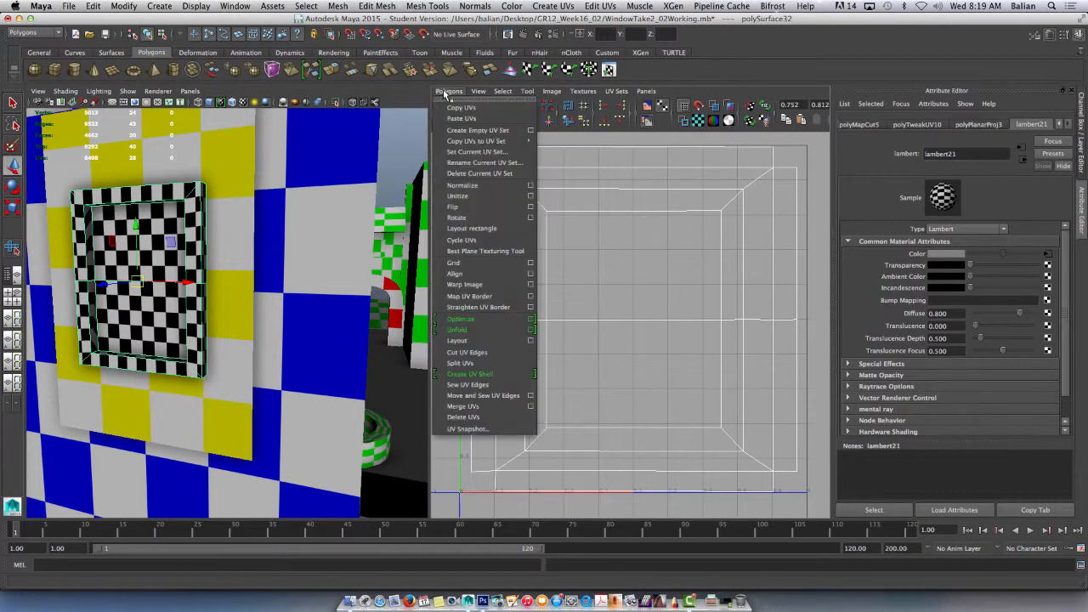
pyautogui.click(453, 430)
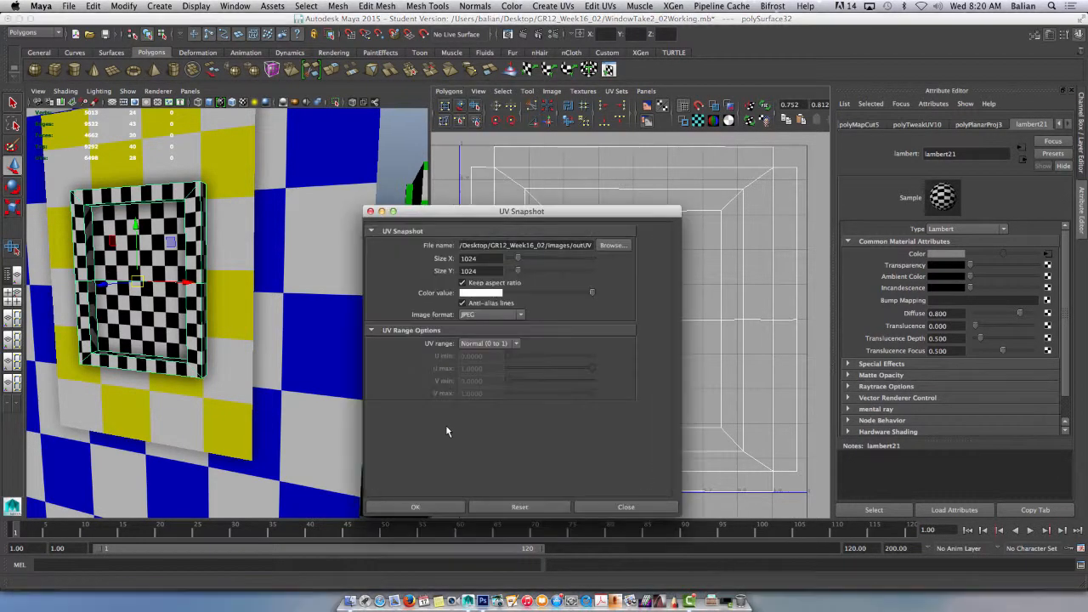
# Step: Export the frame's UV snapshot as a JPEG named Windoe_NEW_DEMO_01 in the GR12_Week16_02 folder
pyautogui.click(612, 245)
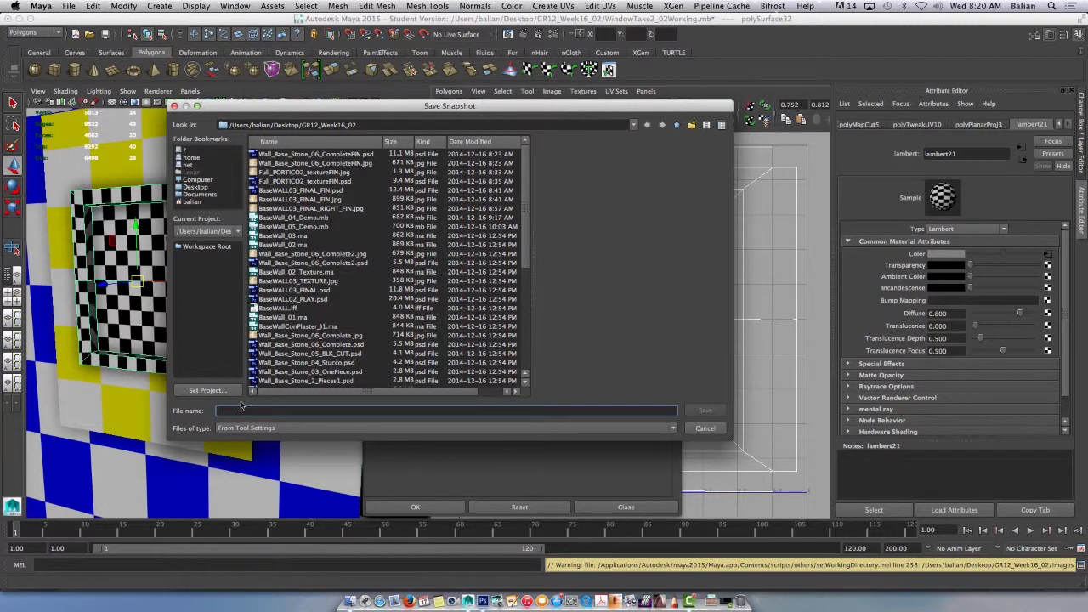
pyautogui.write('Wi')
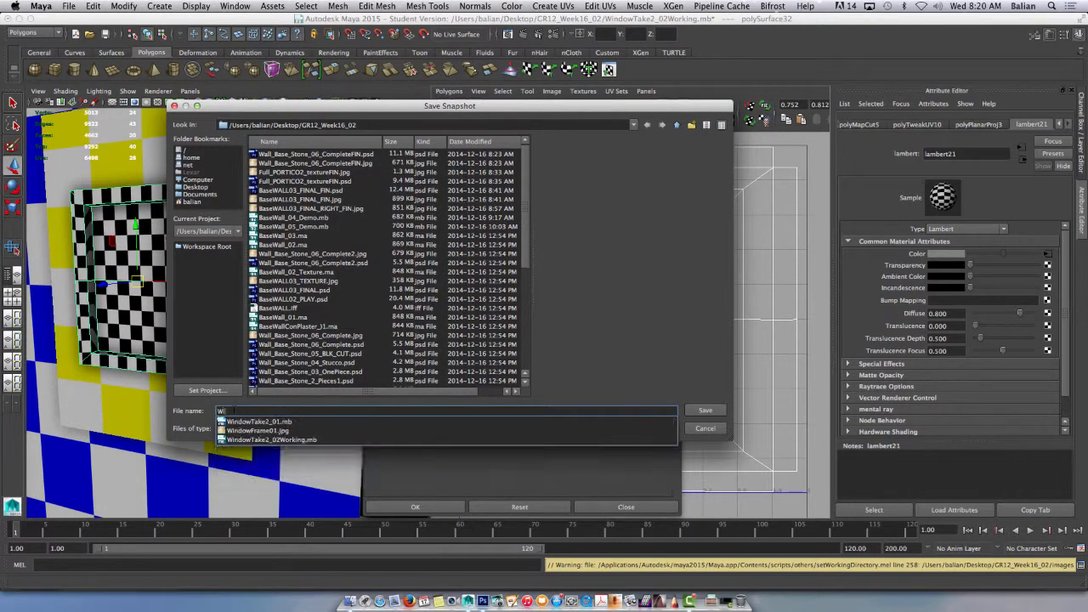
pyautogui.write('ndoe_NEW_DEMO_01')
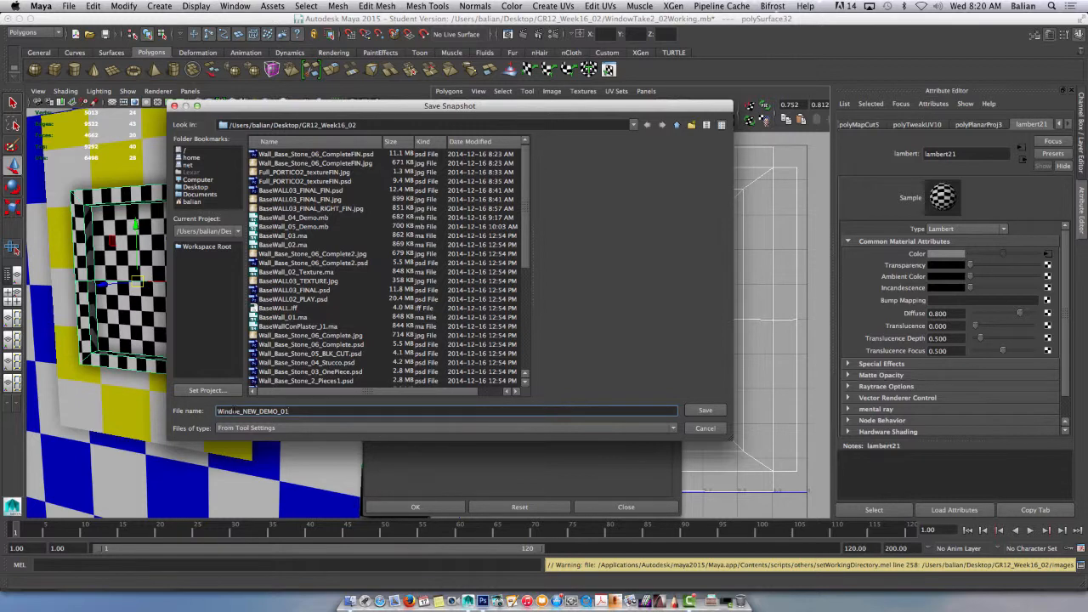
pyautogui.press('Return')
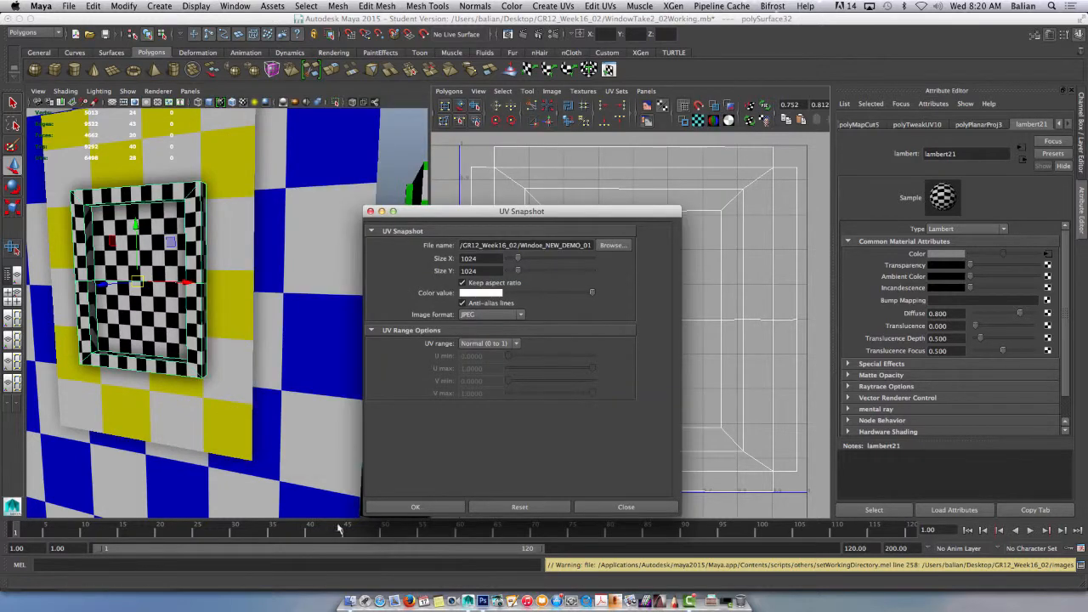
pyautogui.click(476, 316)
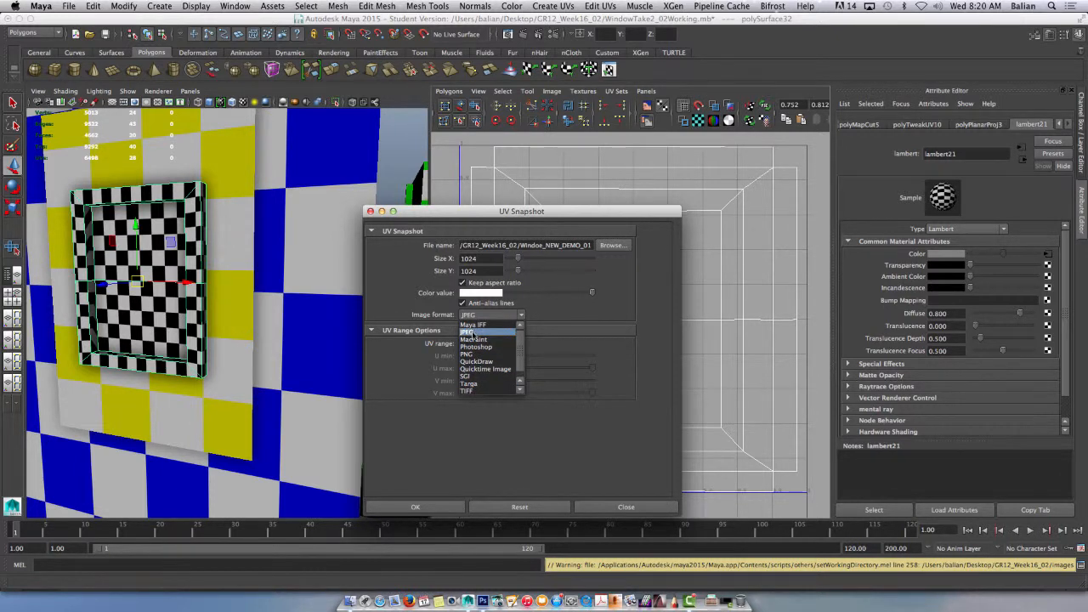
pyautogui.click(470, 332)
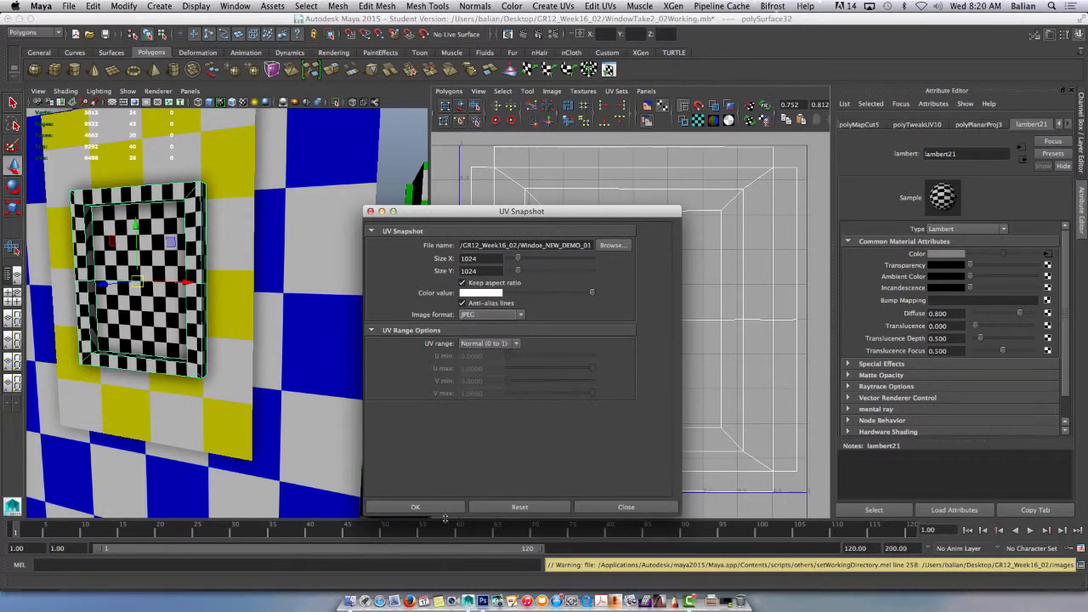
pyautogui.click(415, 507)
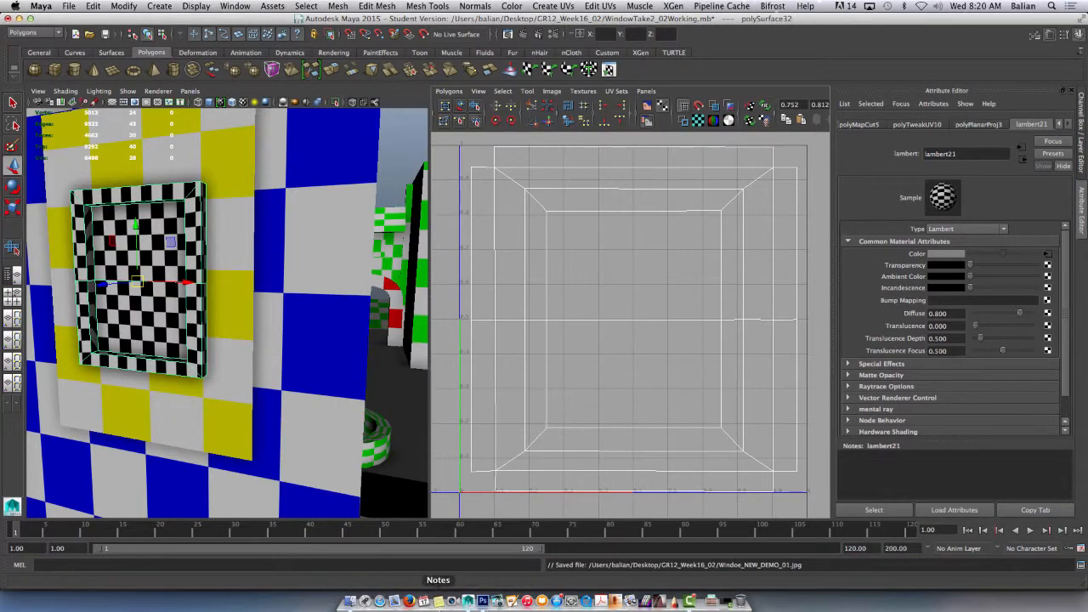
# Step: Switch to Photoshop and open Windoe_NEW_DEMO_01.jpg from the desktop's GR12_Week16_02 folder, listing the newest files first
pyautogui.click(482, 601)
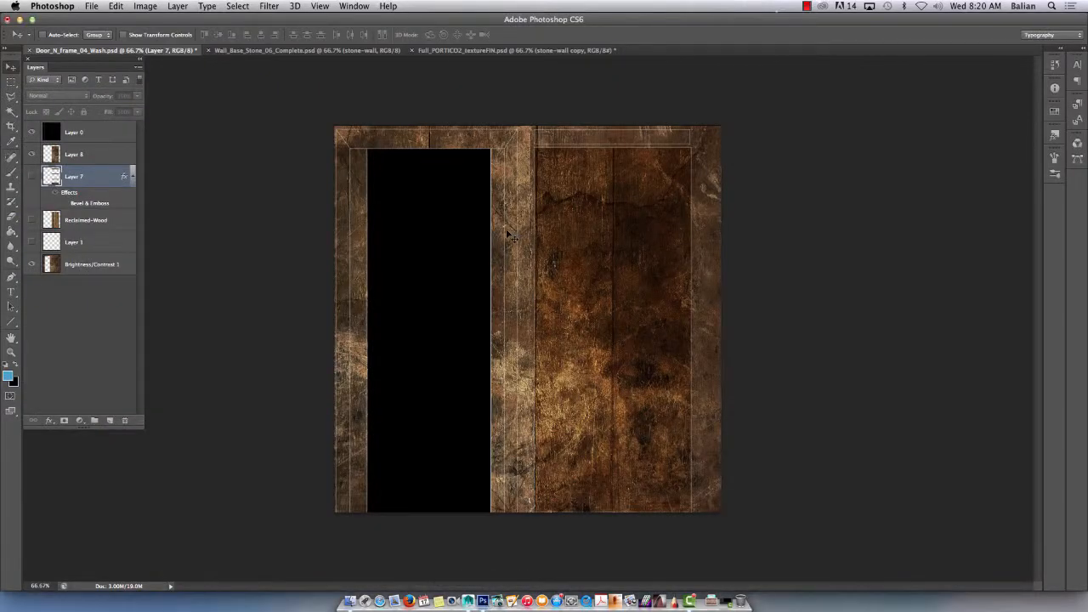
pyautogui.press('super+o')
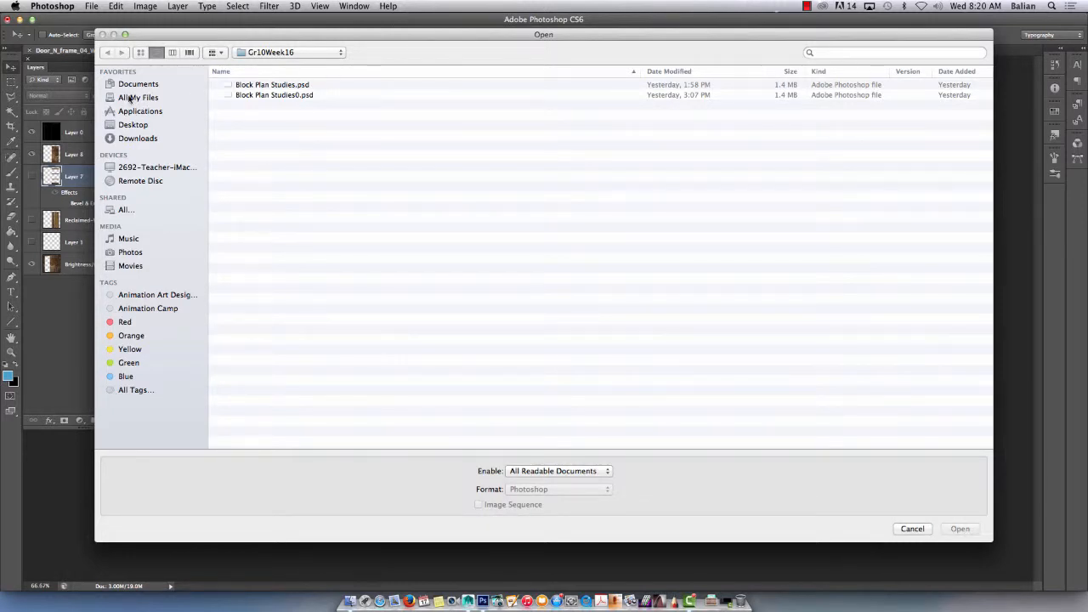
pyautogui.click(129, 125)
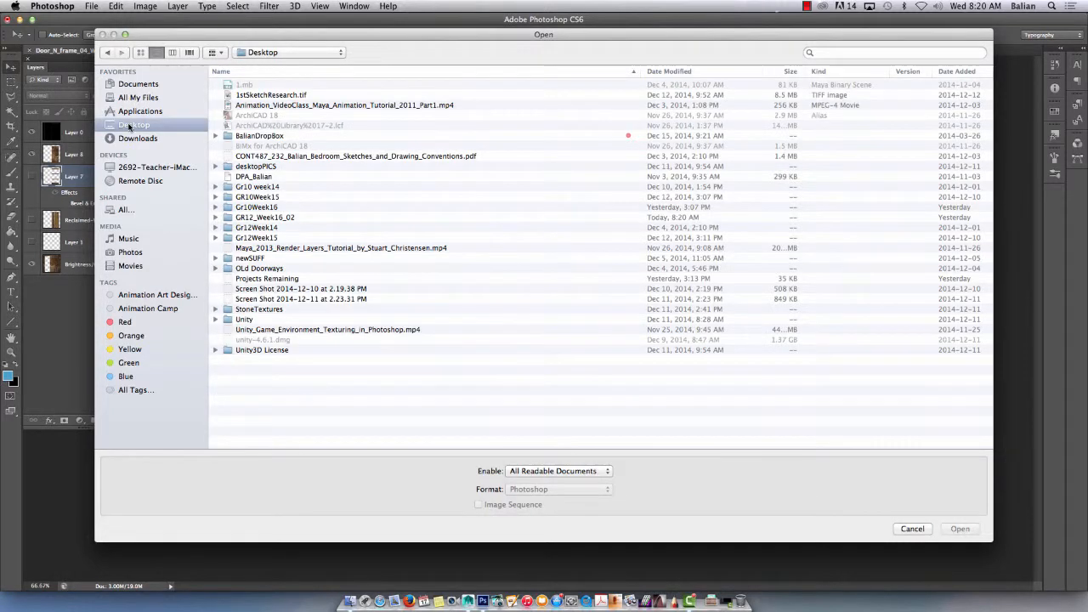
pyautogui.doubleClick(281, 217)
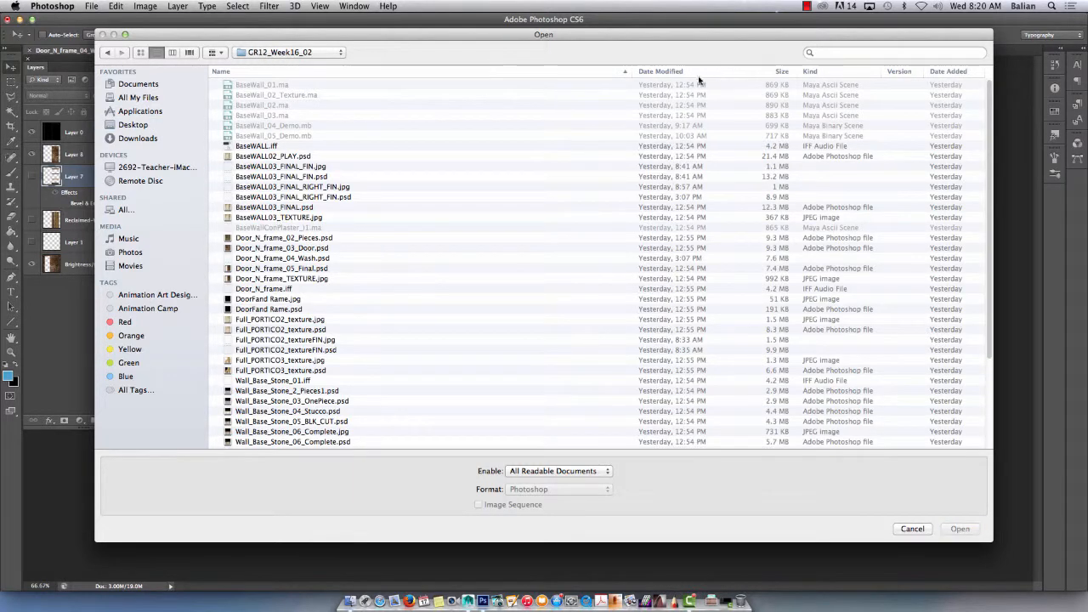
pyautogui.click(679, 72)
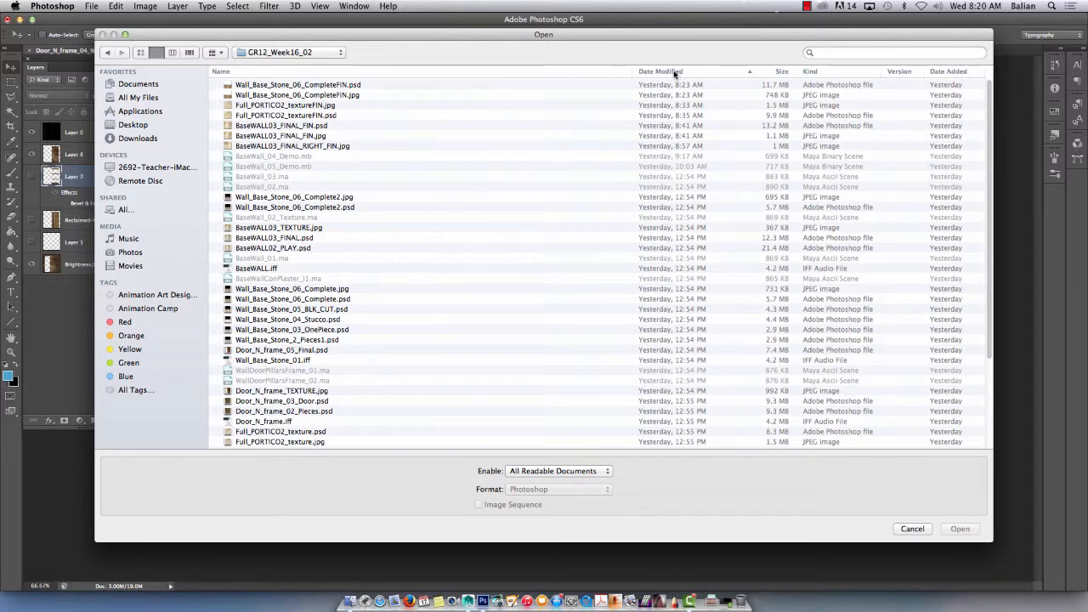
pyautogui.click(668, 73)
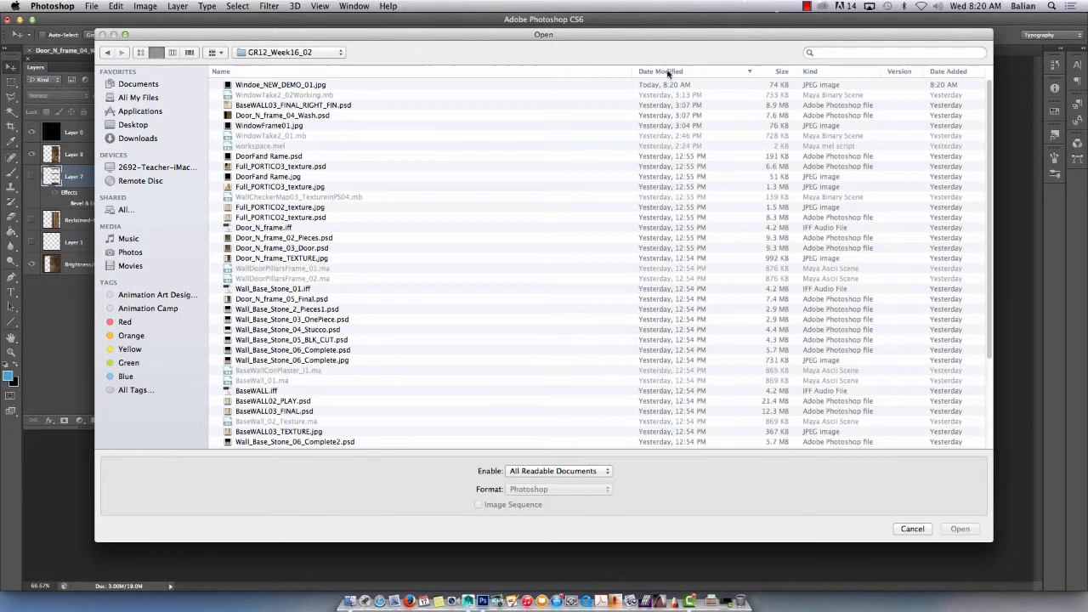
pyautogui.click(257, 86)
pyautogui.click(967, 529)
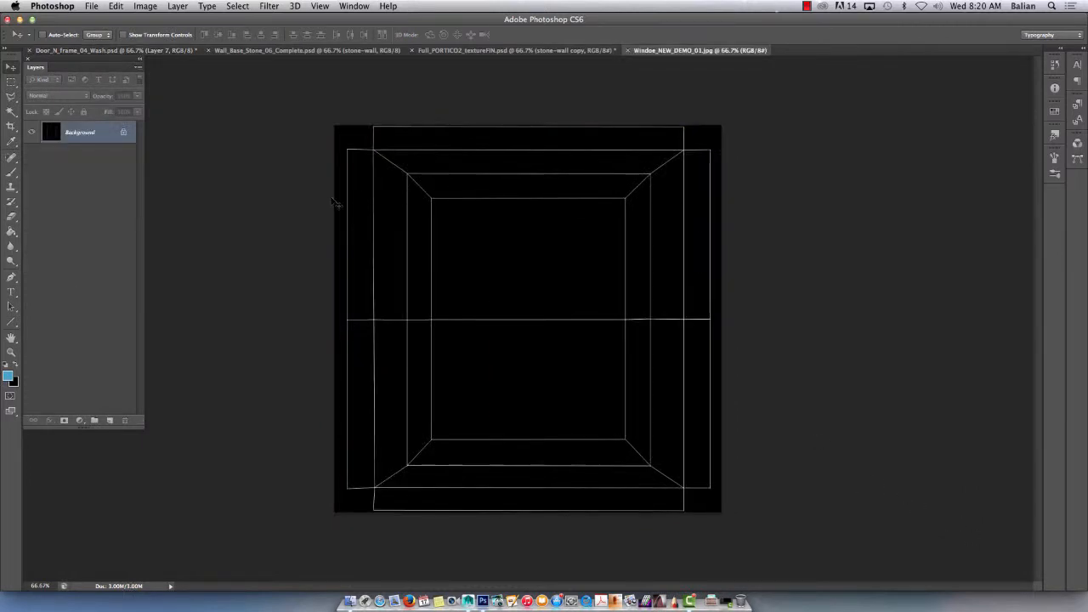
# Step: Convert the locked Background into a regular layer and set its blend mode to Screen
pyautogui.doubleClick(77, 134)
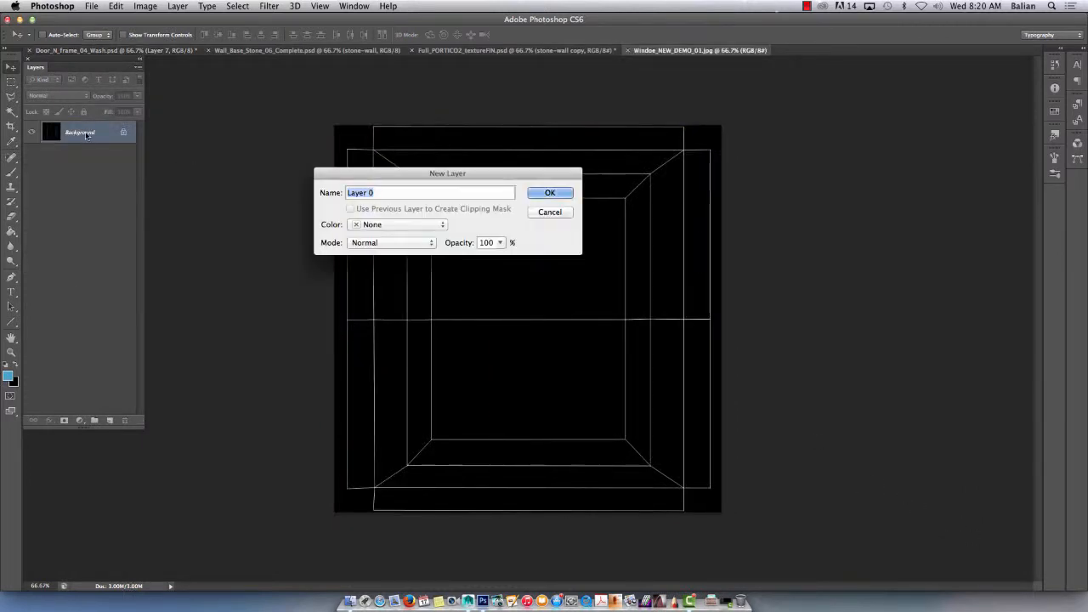
pyautogui.press('Return')
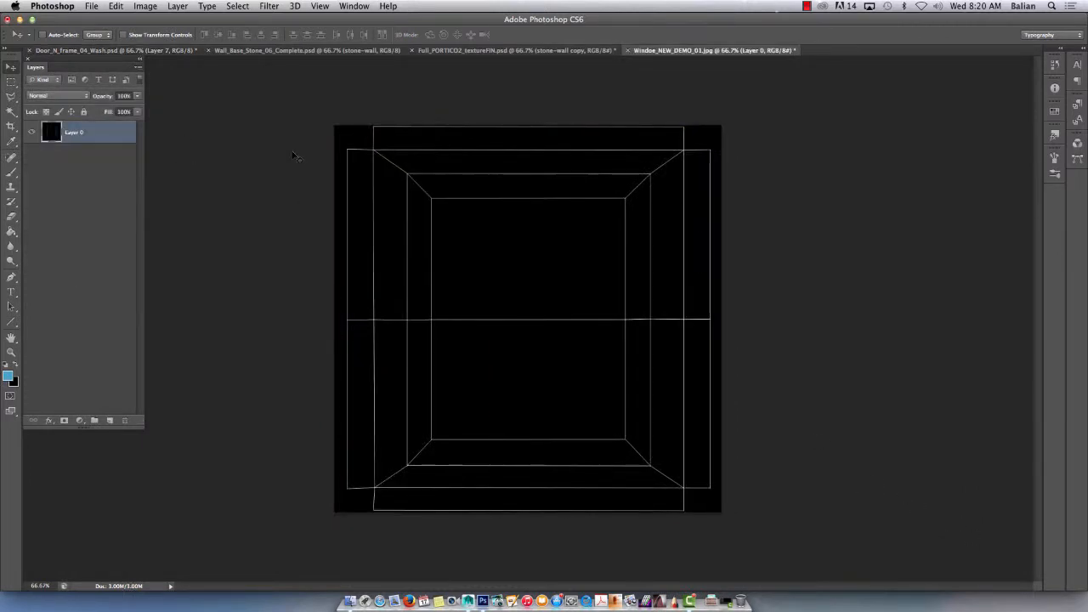
pyautogui.click(75, 95)
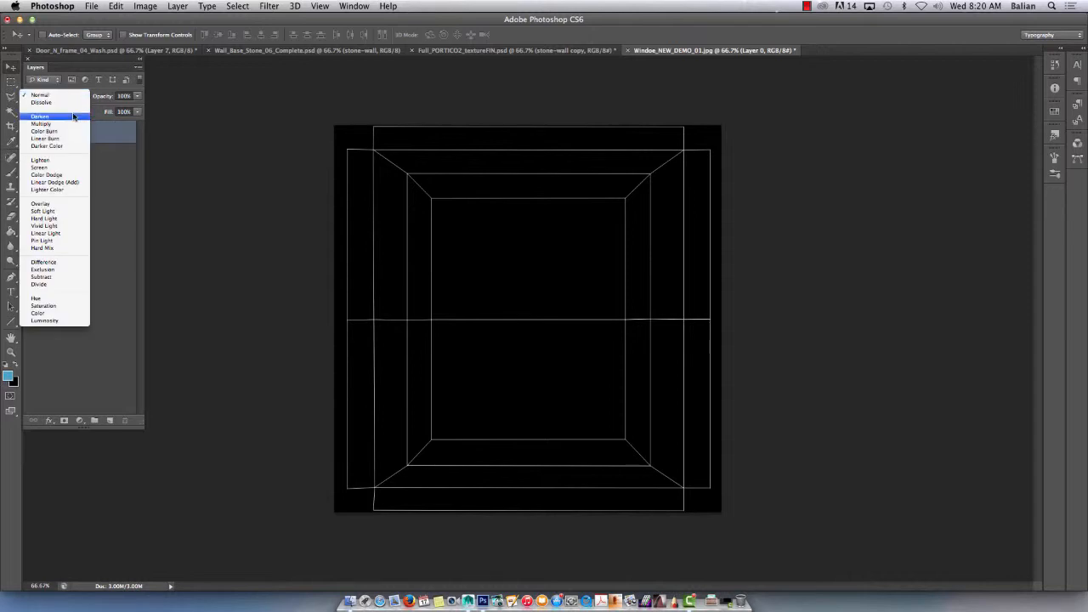
pyautogui.click(40, 167)
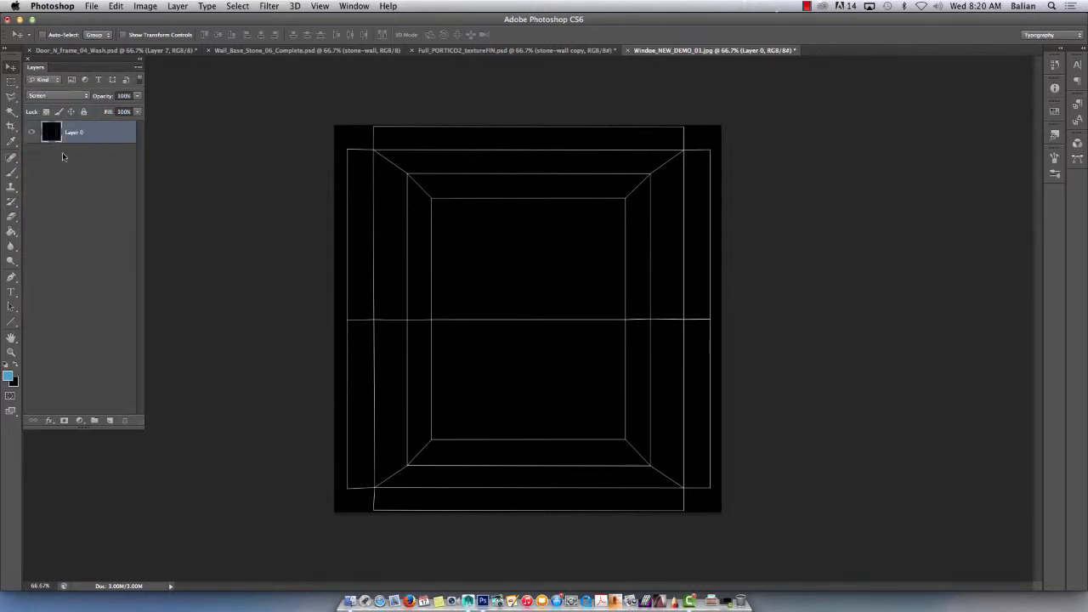
# Step: Add three empty layers and place the UV wireframe layer above them in the stack
pyautogui.click(110, 421)
pyautogui.click(111, 421)
pyautogui.click(110, 420)
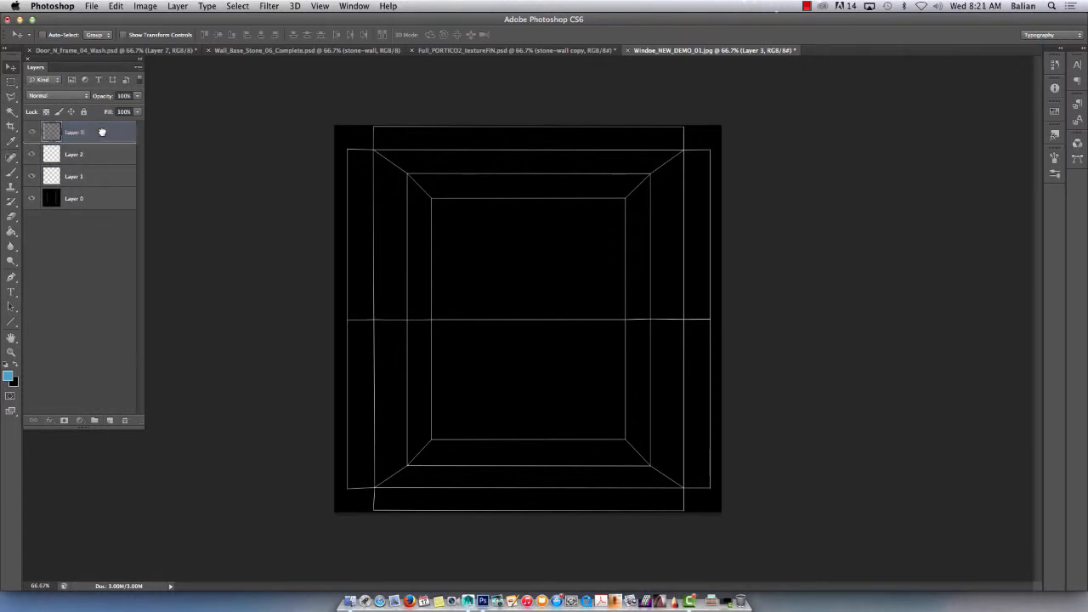
pyautogui.moveTo(102, 132); pyautogui.dragTo(103, 135)
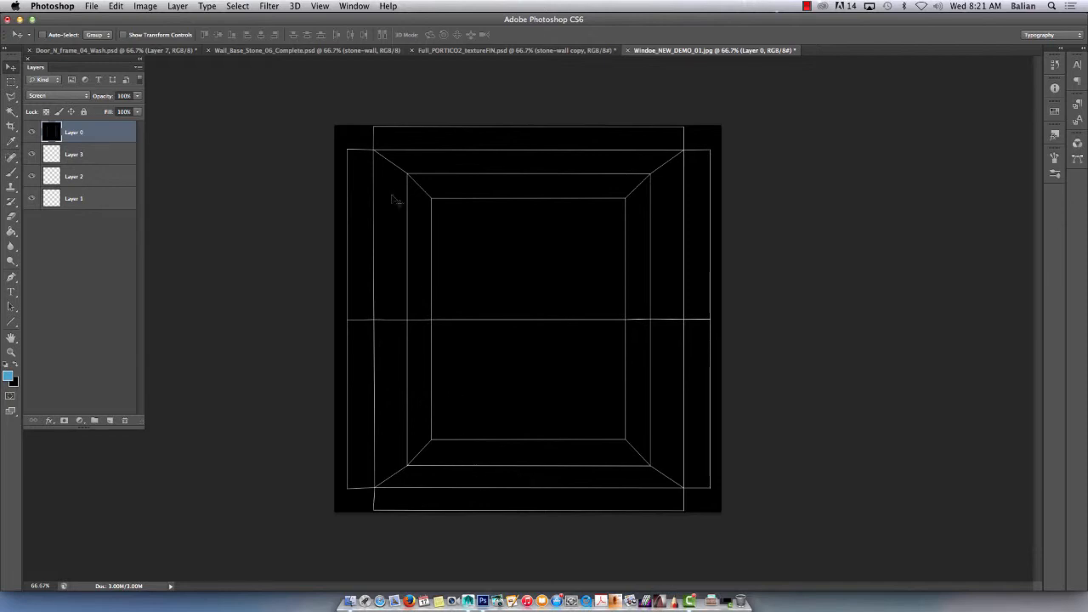
pyautogui.click(807, 7)
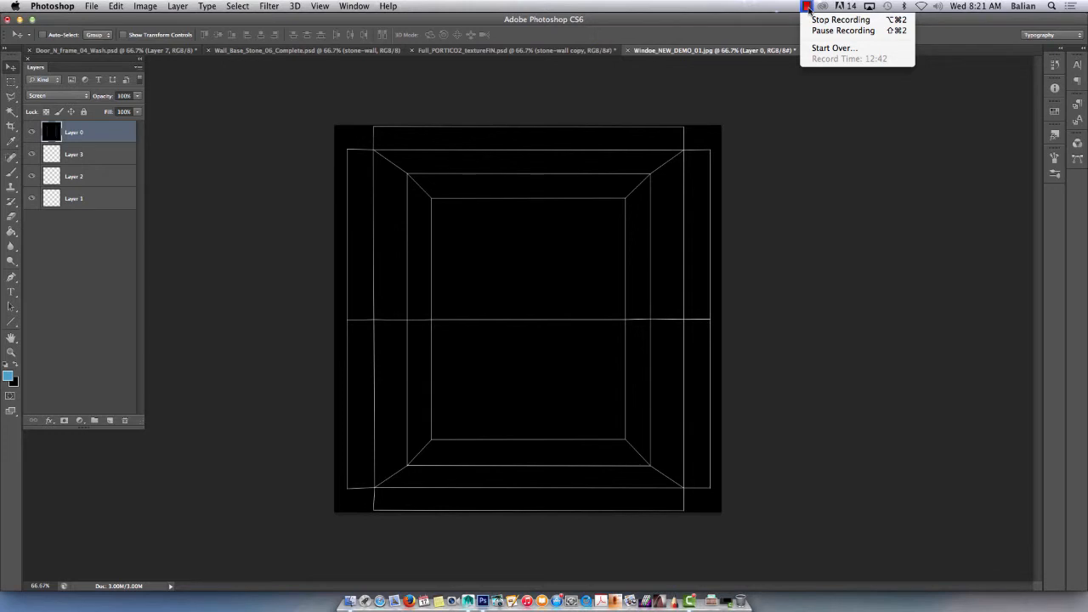